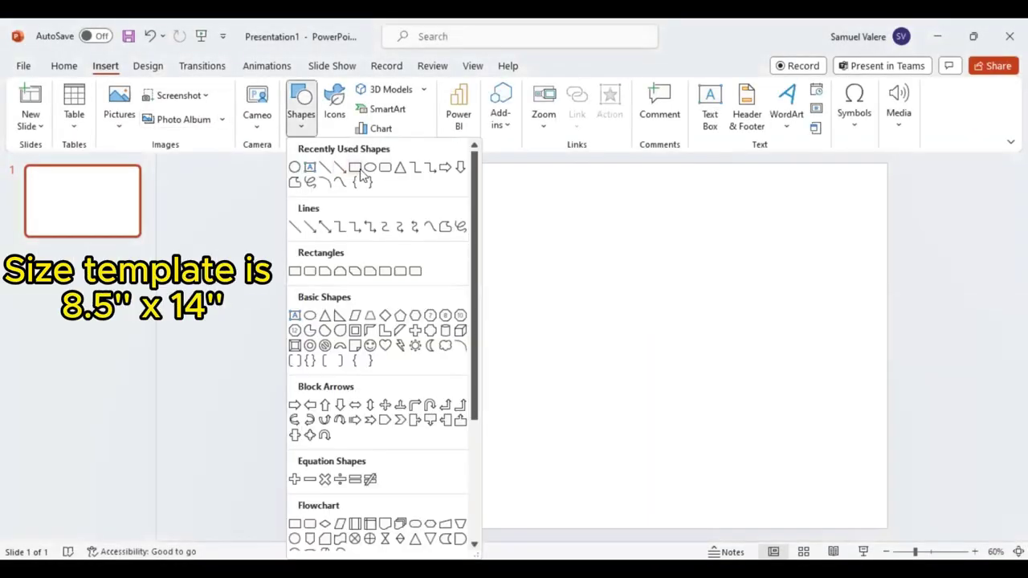
Step: Draw a rectangle spanning the entire 8.5" × 14" slide from corner to corner
left_click(355, 168)
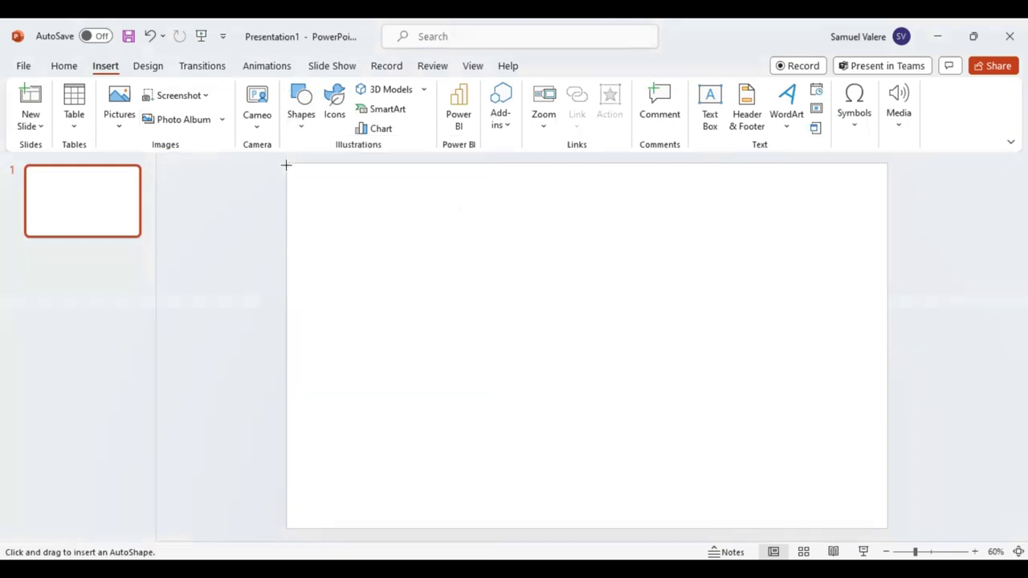
left_click_drag(286, 163, 888, 528)
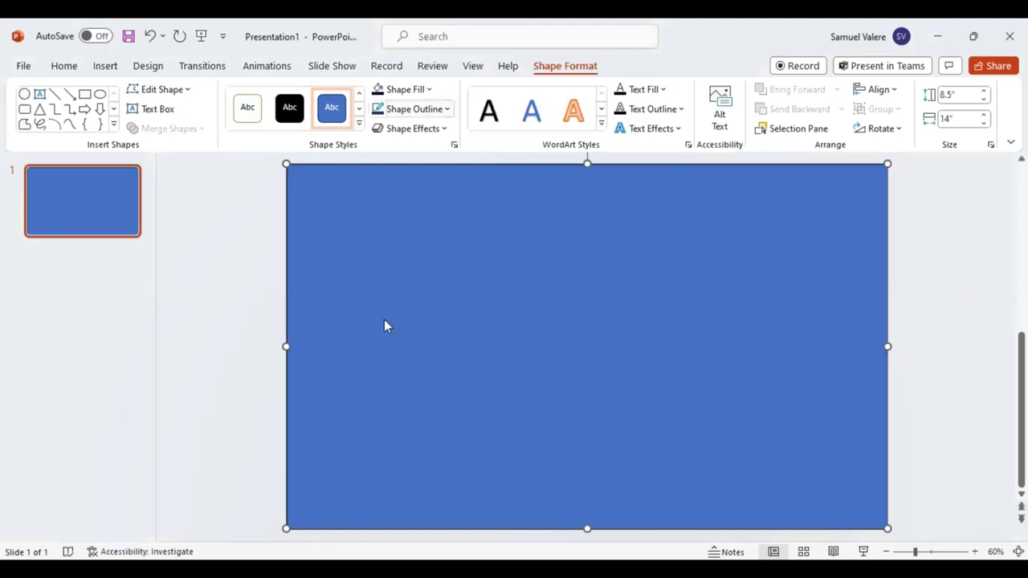
Step: Open the More Gradients settings in the Format Shape pane for the full-slide rectangle
left_click(431, 91)
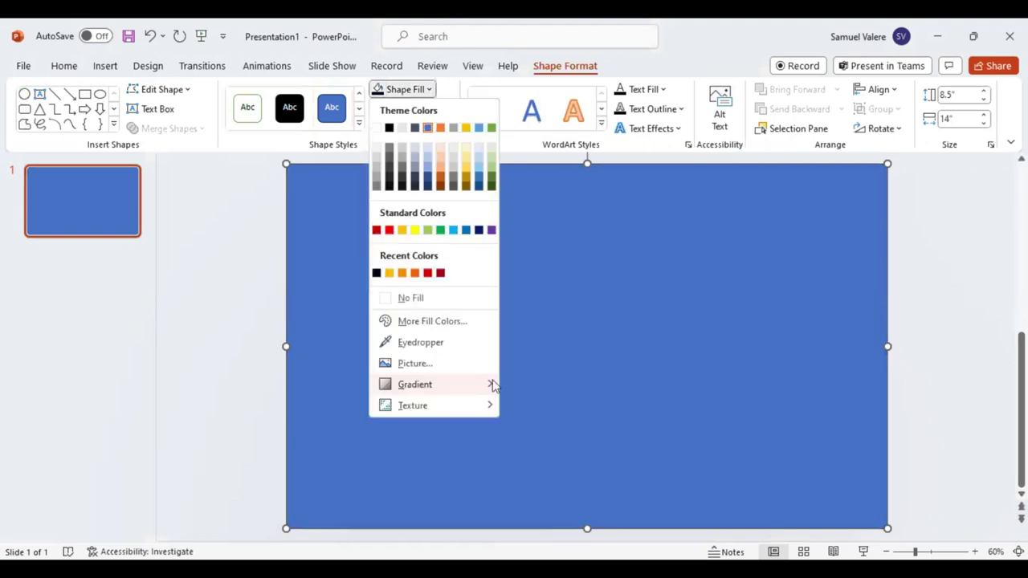
mouse_move(416, 384)
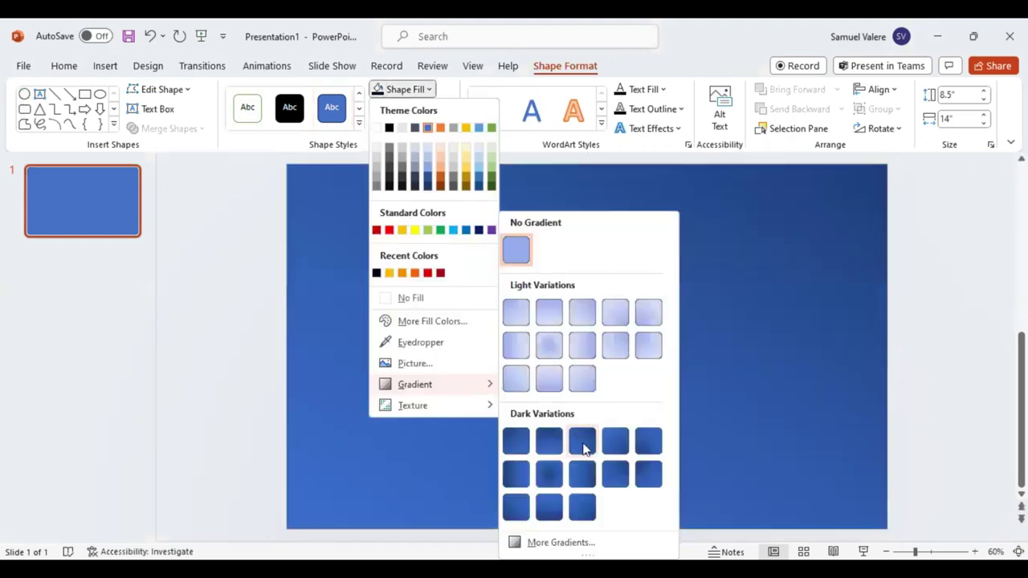
left_click(557, 544)
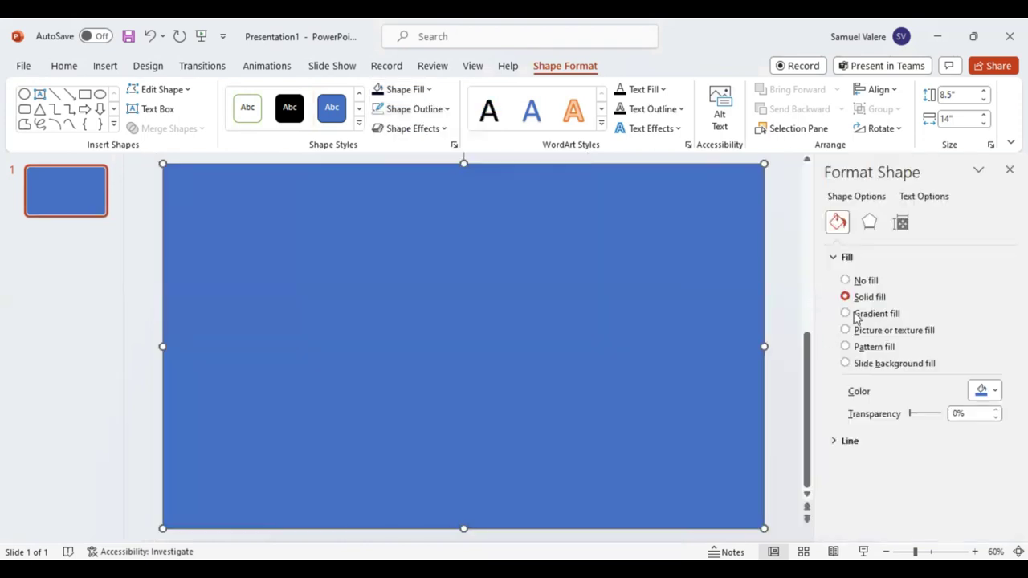
Step: Switch the rectangle to a gradient fill, delete the extra stops, and set direction to 180°
left_click(846, 314)
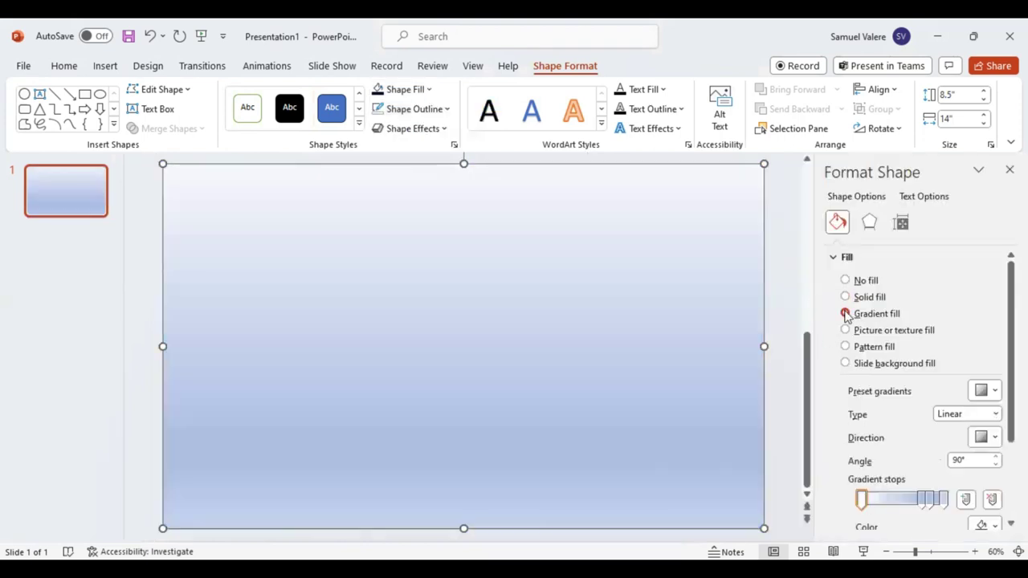
left_click(929, 500)
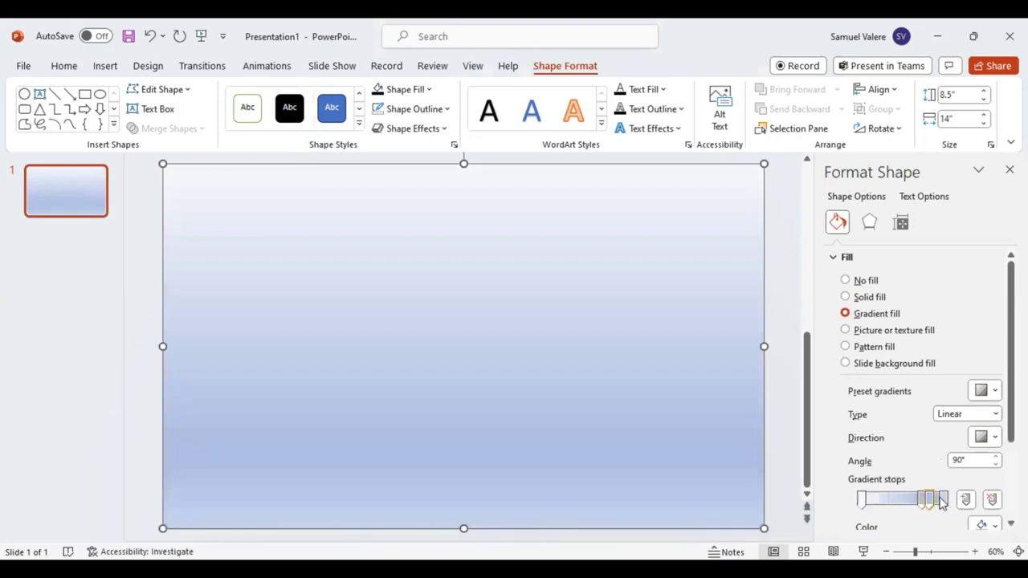
left_click(993, 502)
left_click(993, 502)
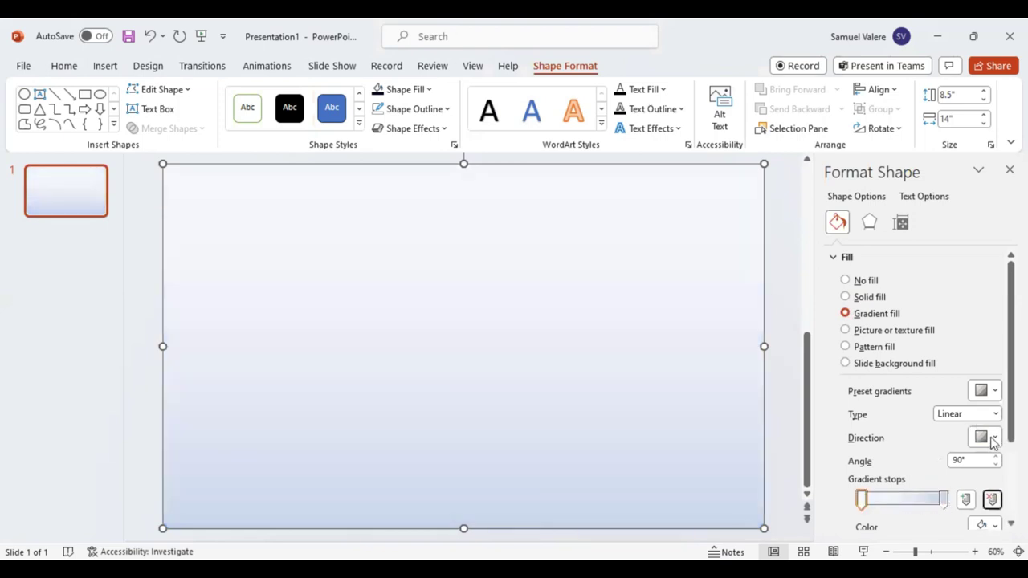
left_click(993, 439)
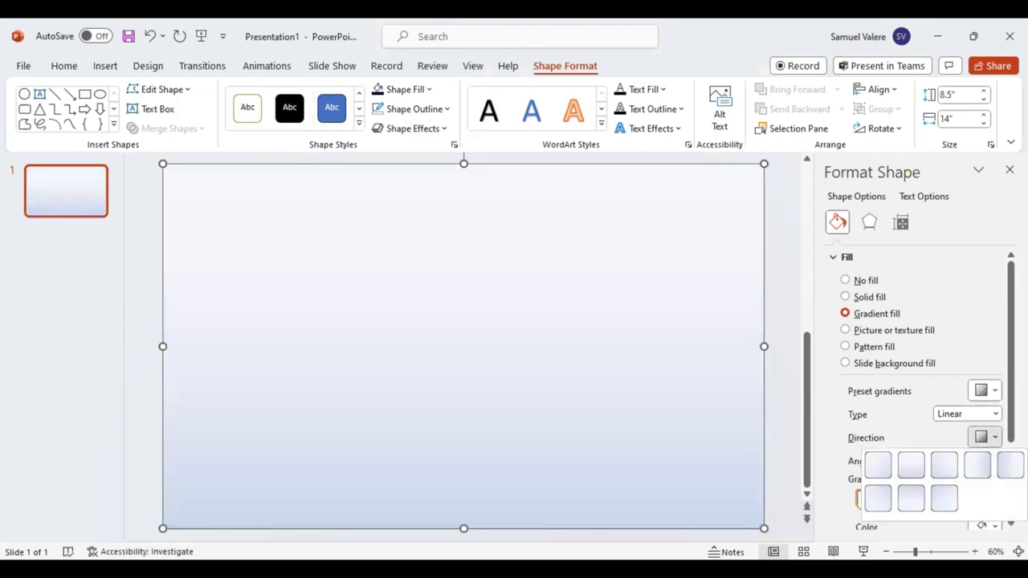
left_click(1004, 465)
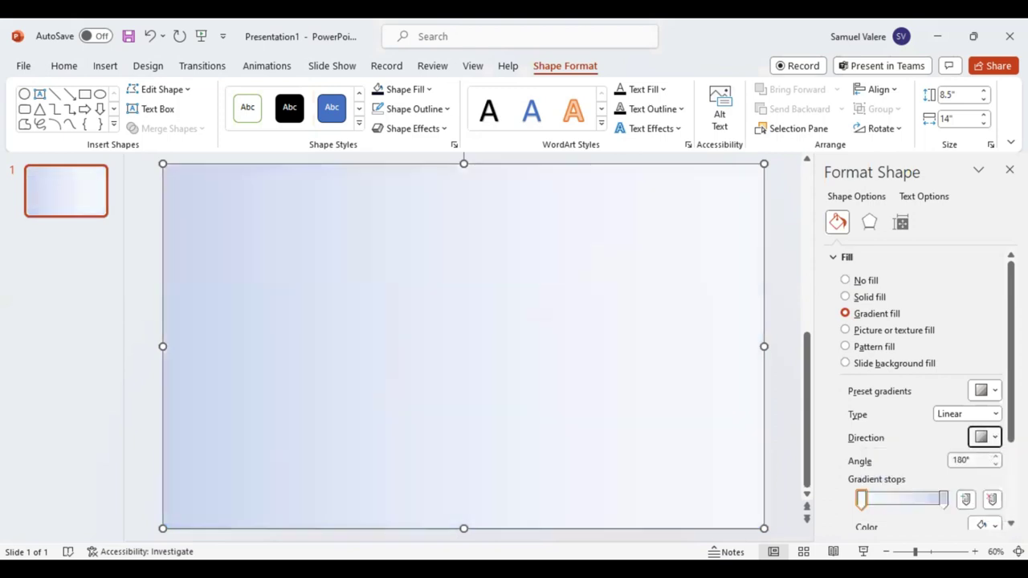
left_click(996, 437)
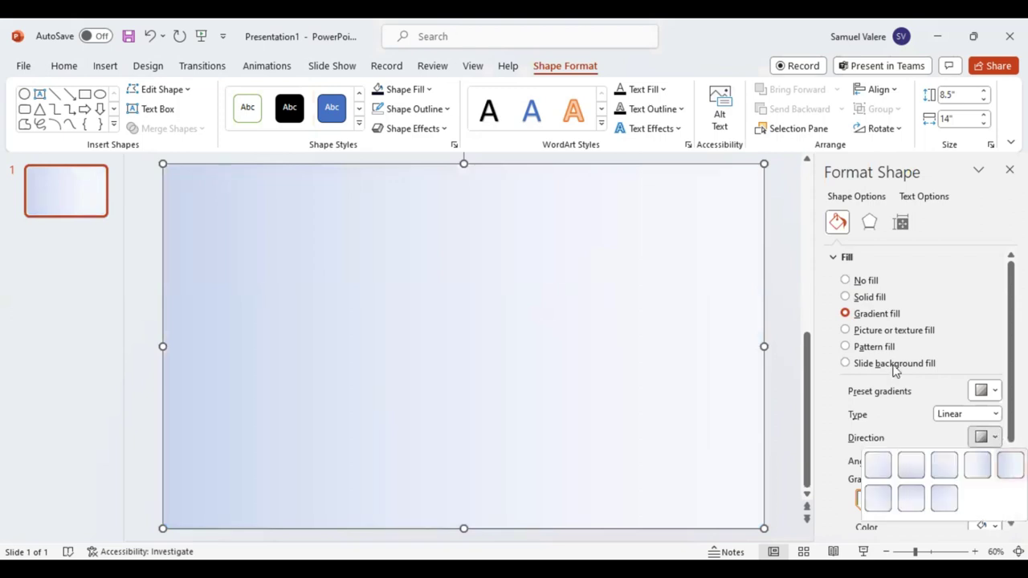
left_click(940, 486)
Step: Colour the stops dark red and red, move the middle stop to about 60%, and close the pane
left_click(943, 500)
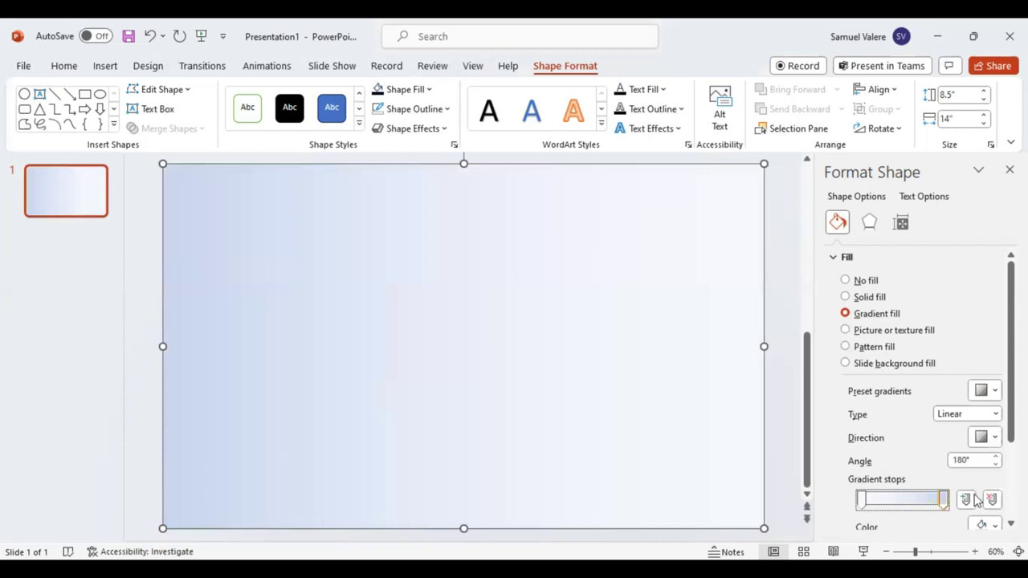
scroll(952, 455, "down", 3)
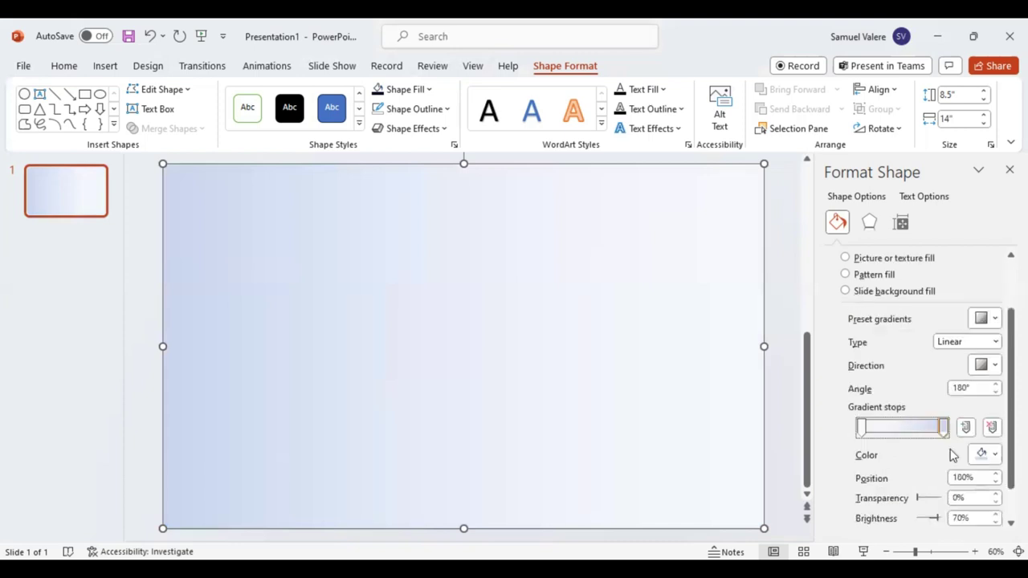
left_click(996, 455)
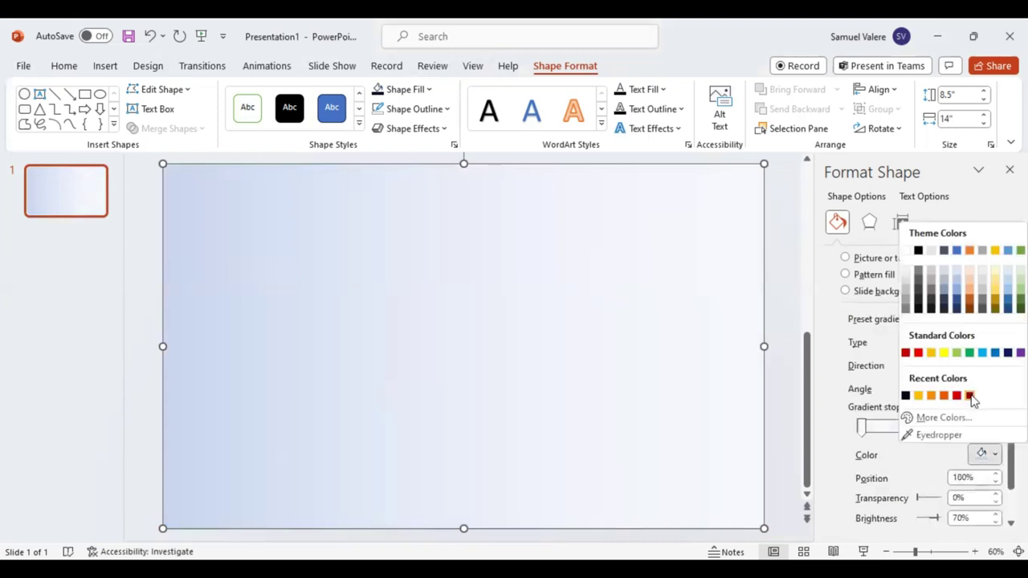
left_click(969, 395)
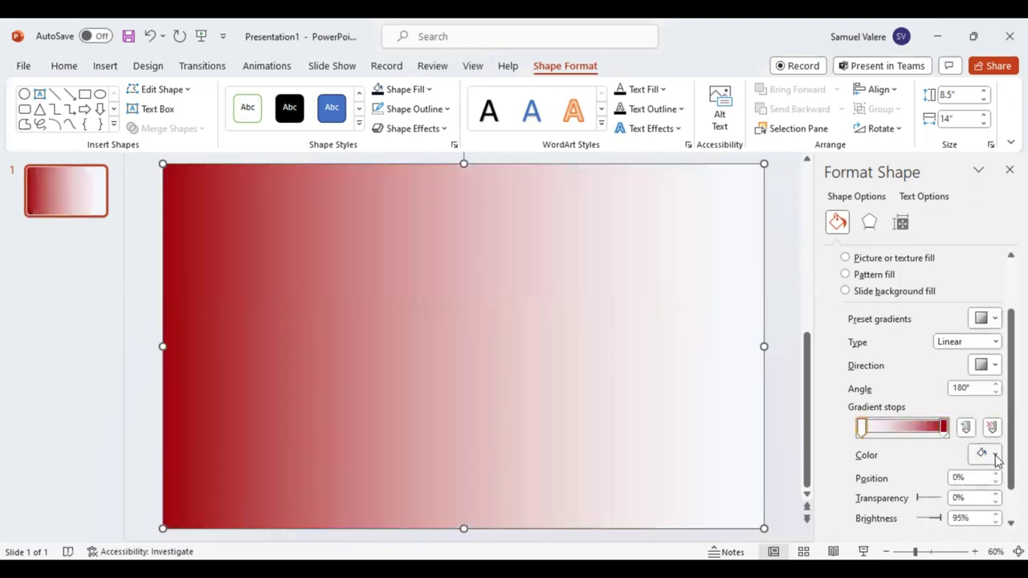
left_click(995, 455)
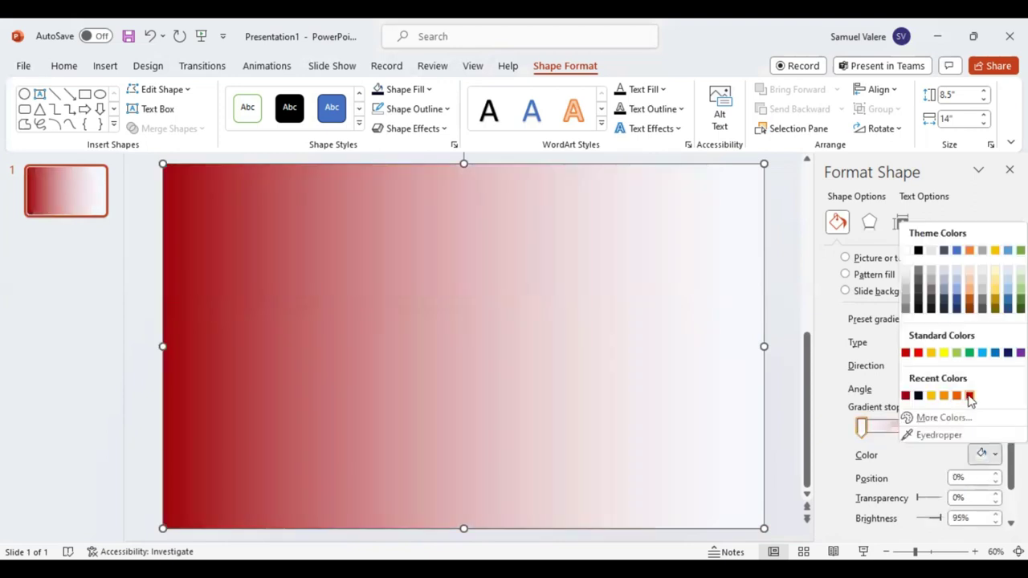
left_click(969, 396)
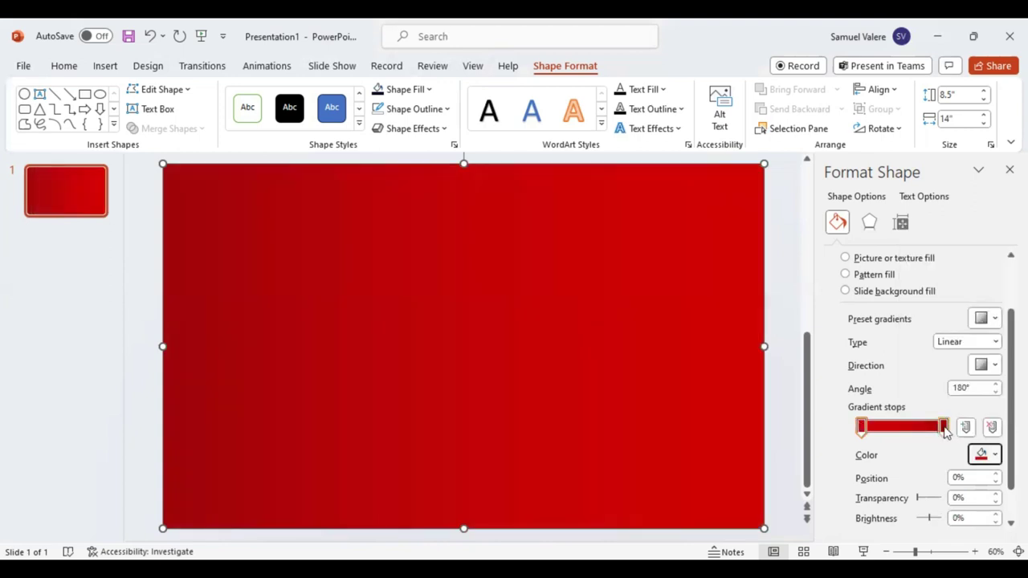
left_click_drag(945, 428, 908, 428)
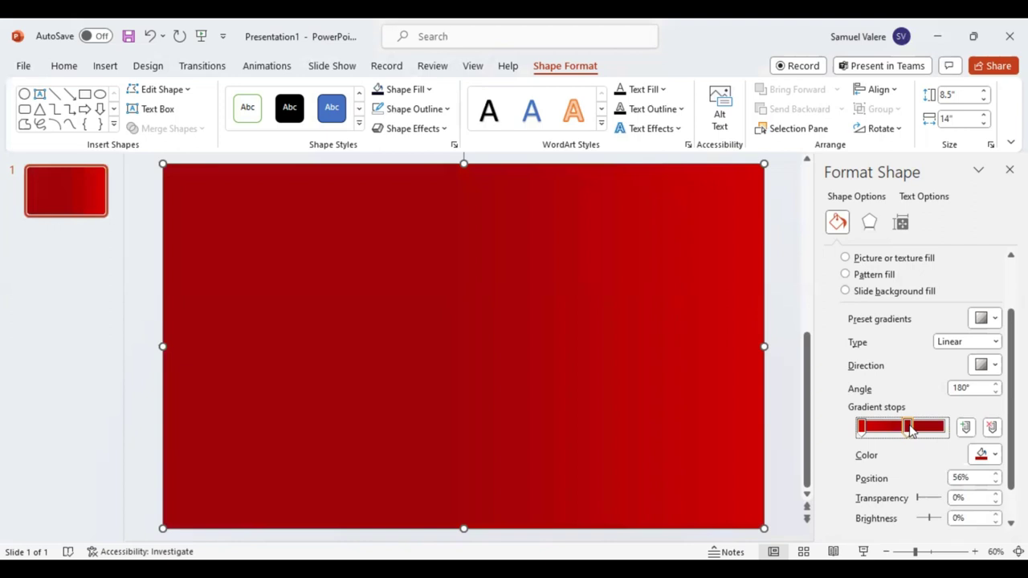
left_click_drag(912, 431, 911, 428)
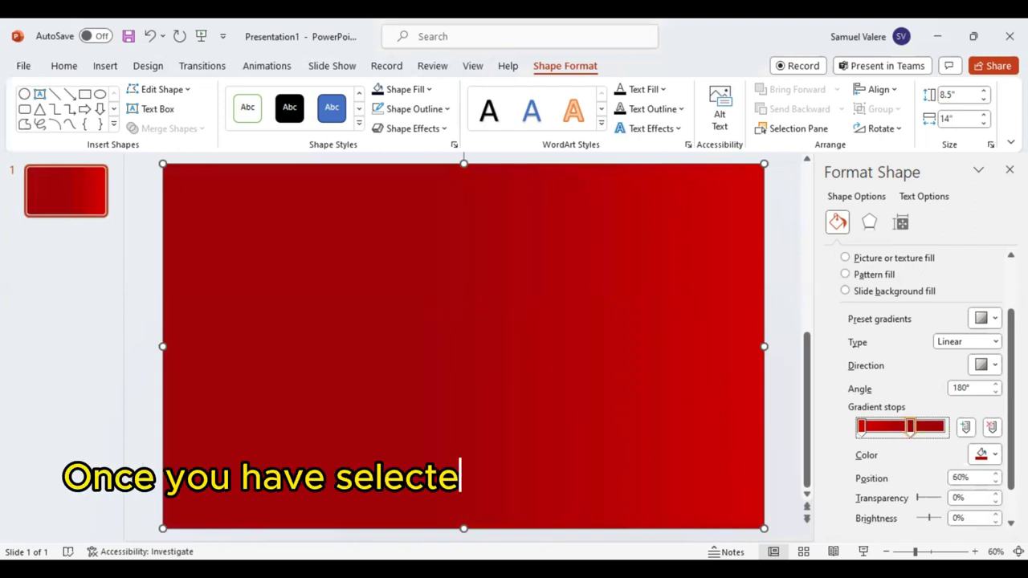
left_click(1009, 169)
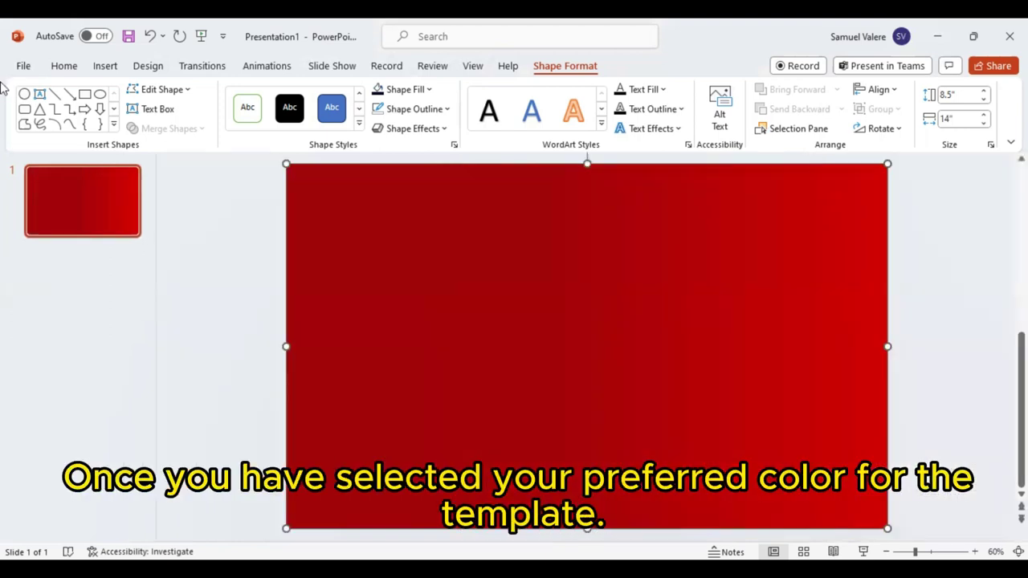
Step: Draw an inner rectangle sized 7.11" × 11.56", centred to leave an even red border
left_click(85, 96)
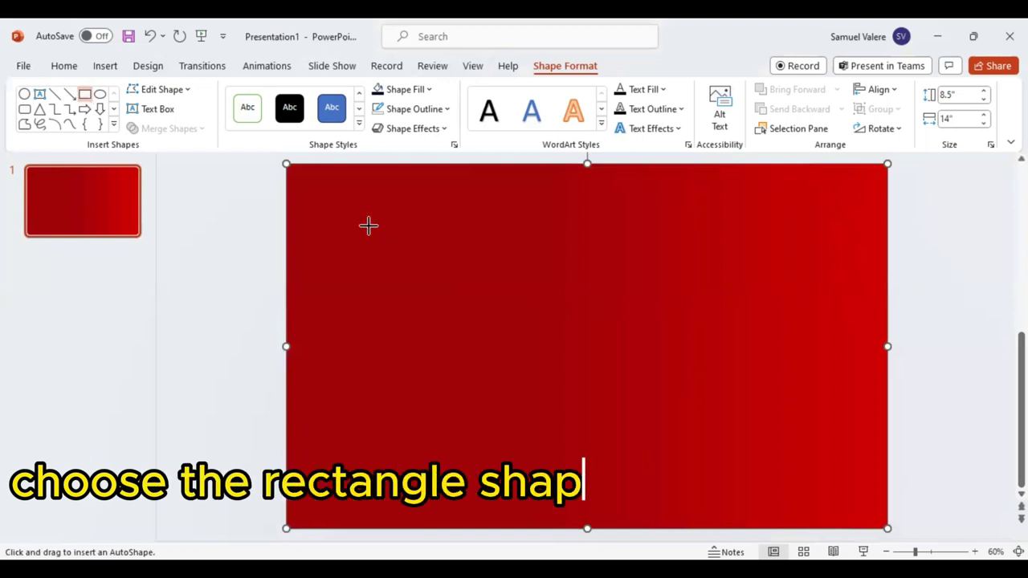
left_click_drag(360, 226, 857, 507)
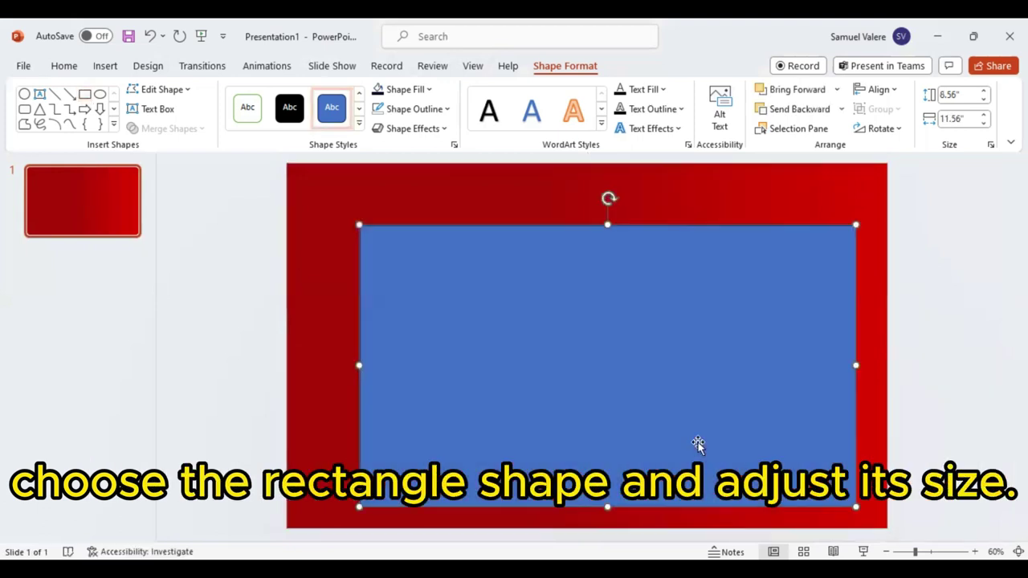
left_click_drag(610, 377, 589, 356)
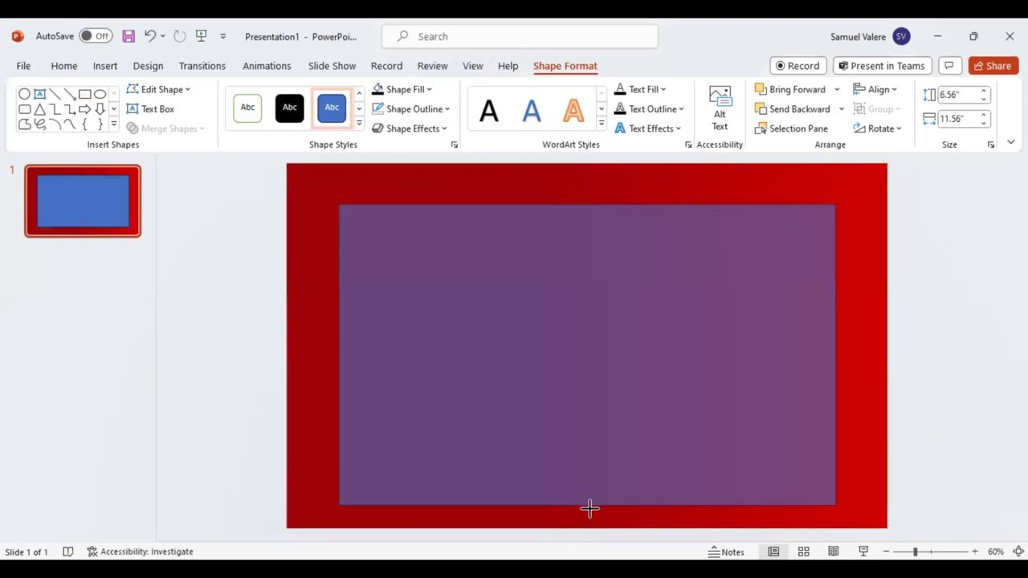
left_click_drag(587, 488, 587, 506)
left_click_drag(603, 409, 595, 403)
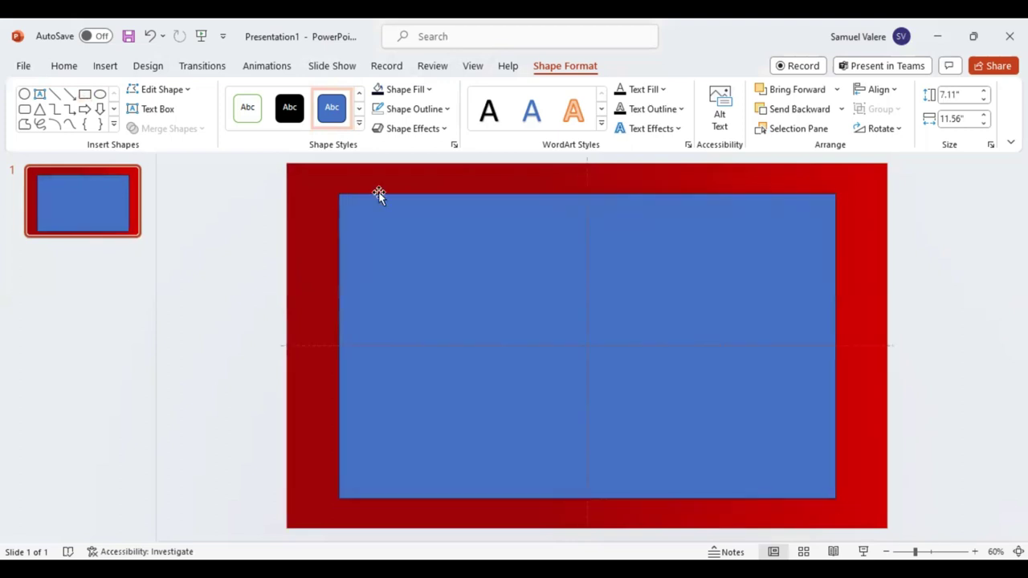
left_click(24, 94)
Step: Place about 0.88" × 0.93" blue circles on the inner rectangle's corners, duplicating with Ctrl+D
left_click_drag(342, 196, 364, 222)
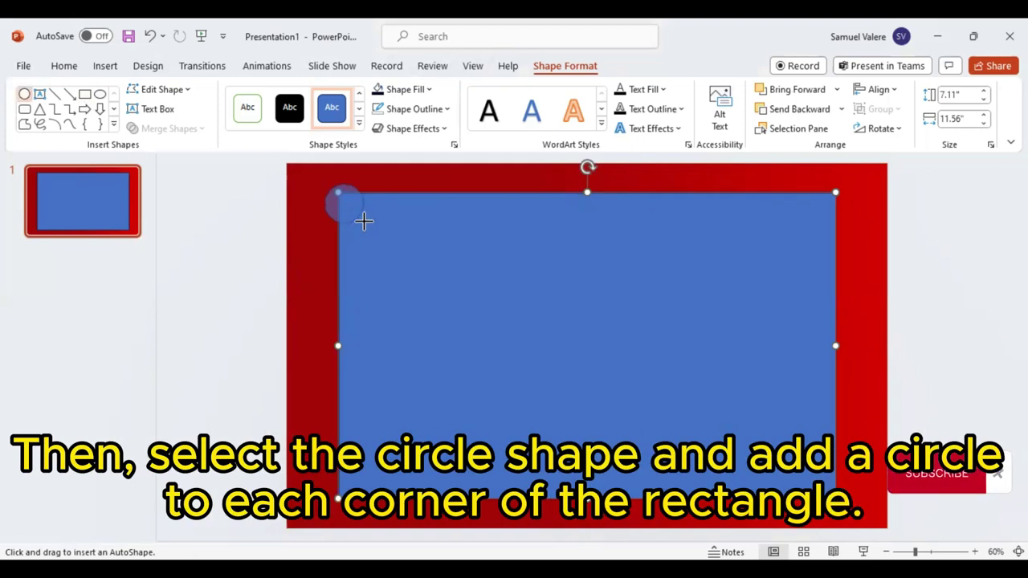
mouse_move(363, 223)
left_mouse_down()
mouse_move(346, 196)
mouse_move(344, 498)
left_mouse_up()
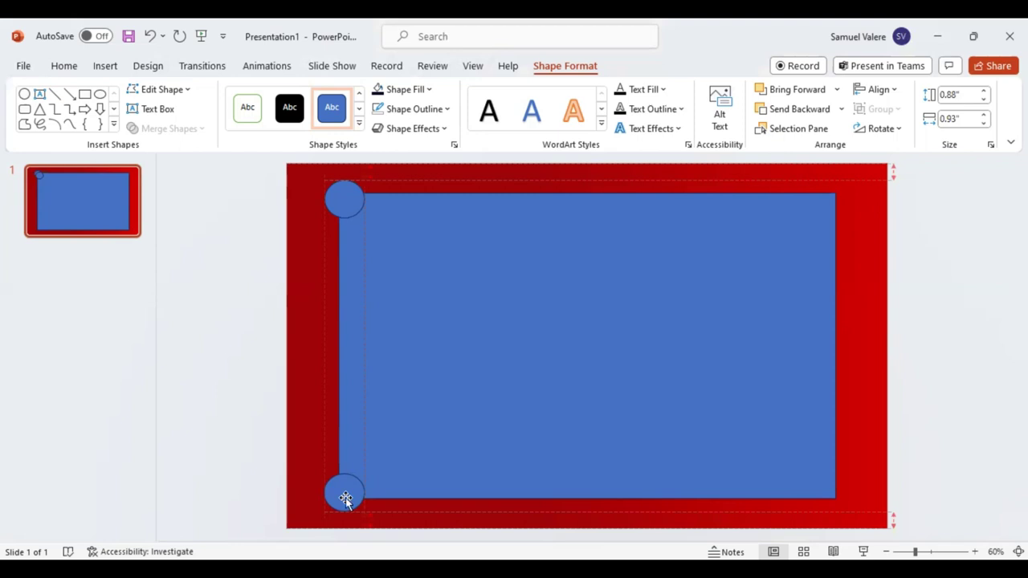
scroll(346, 499, "down", 5)
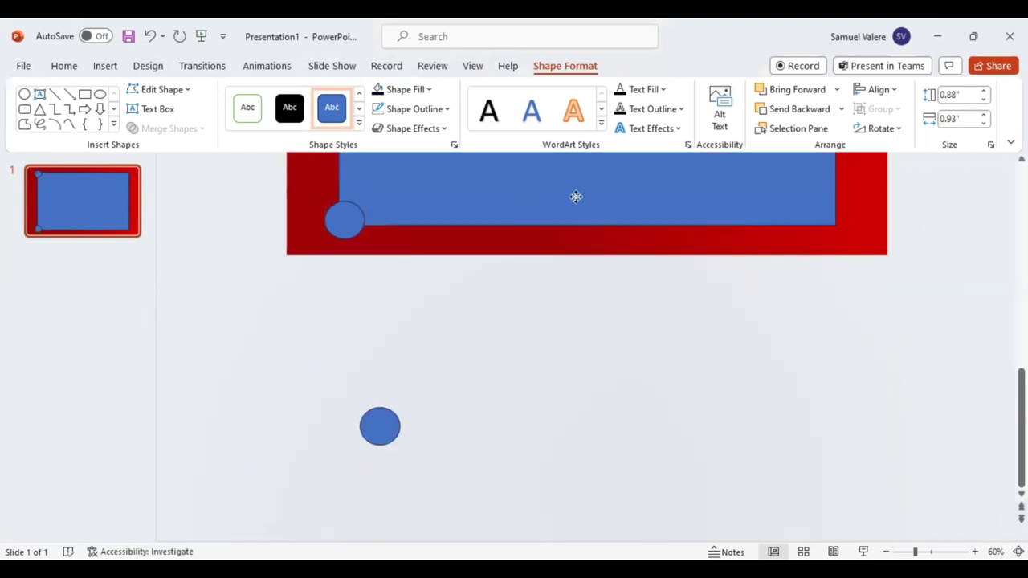
scroll(575, 231, "up", 5)
left_click_drag(575, 478, 841, 494)
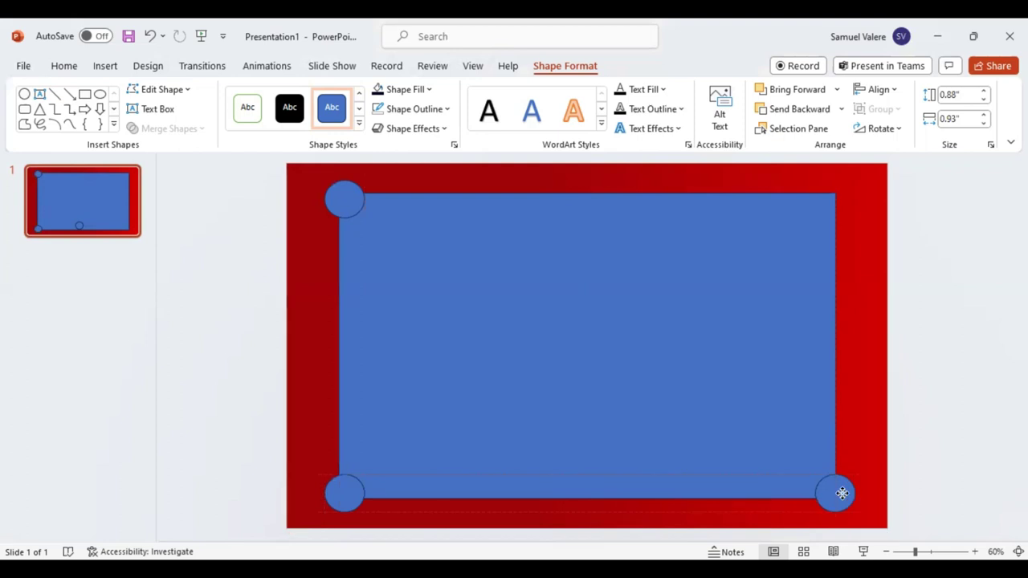
left_click_drag(842, 493, 821, 492)
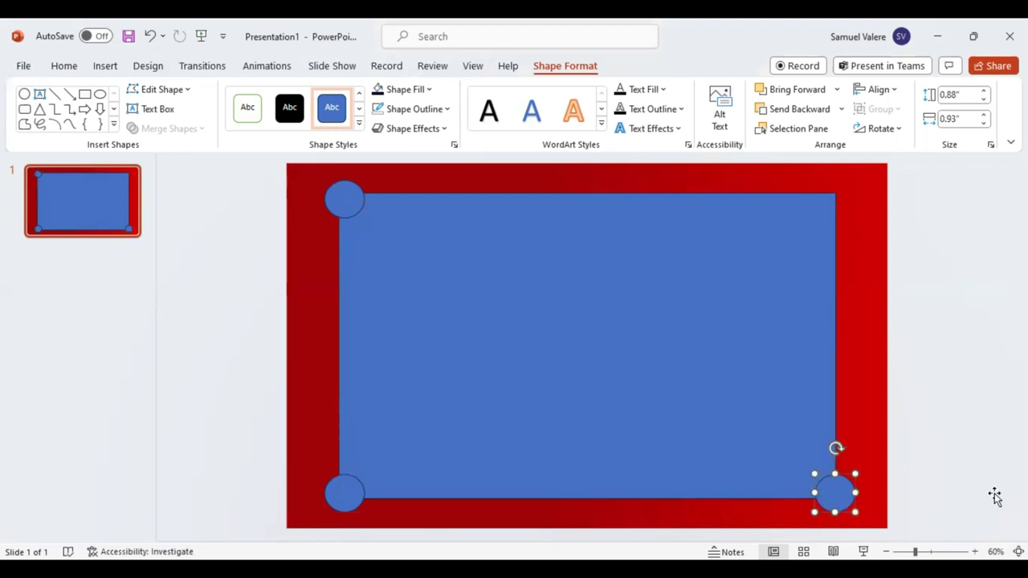
key("ctrl+d")
left_click_drag(537, 367, 728, 269)
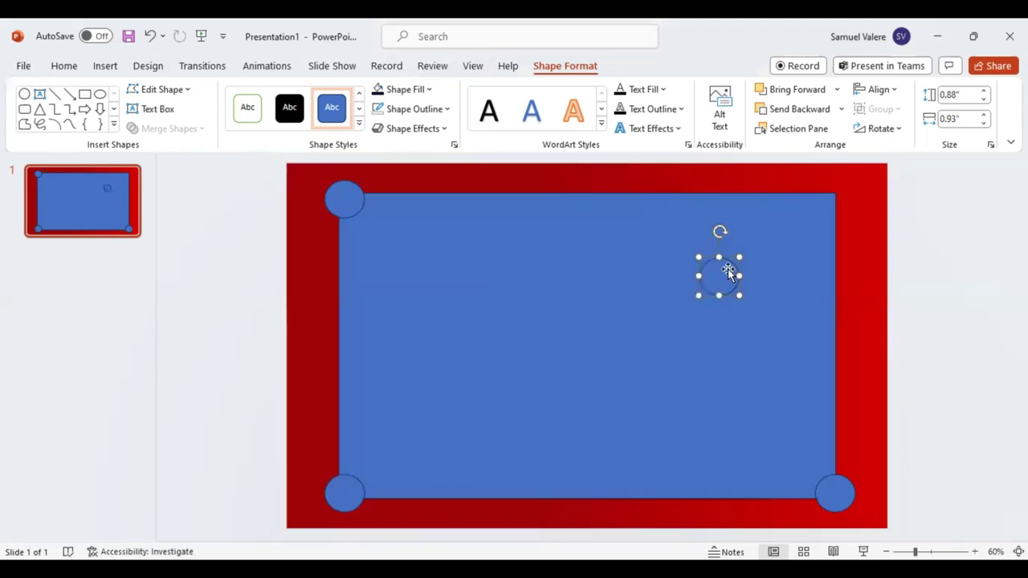
left_click_drag(834, 211, 842, 202)
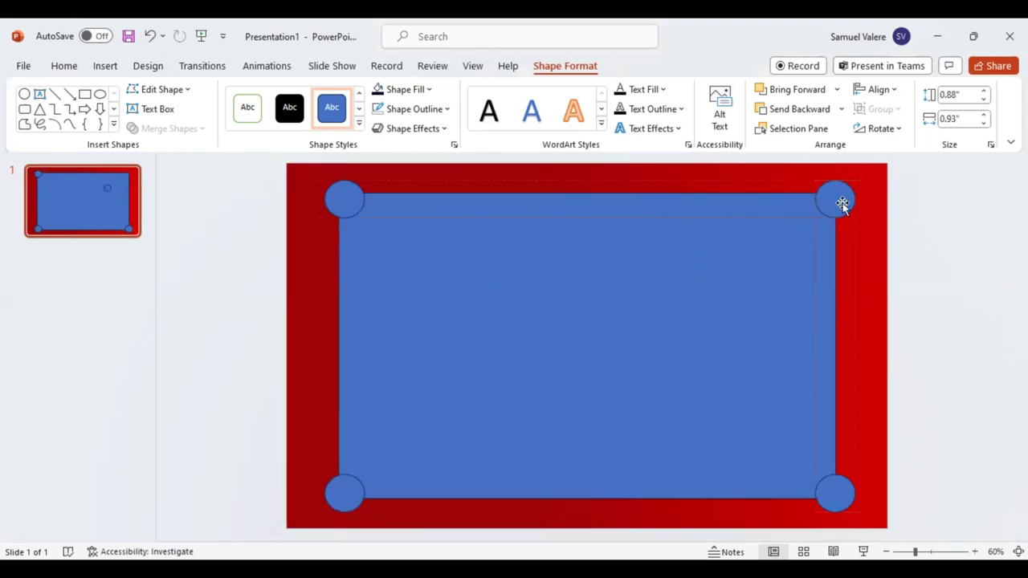
Step: Select the rectangle and all four corner circles, then subtract the circles to notch the corners
left_click(540, 313)
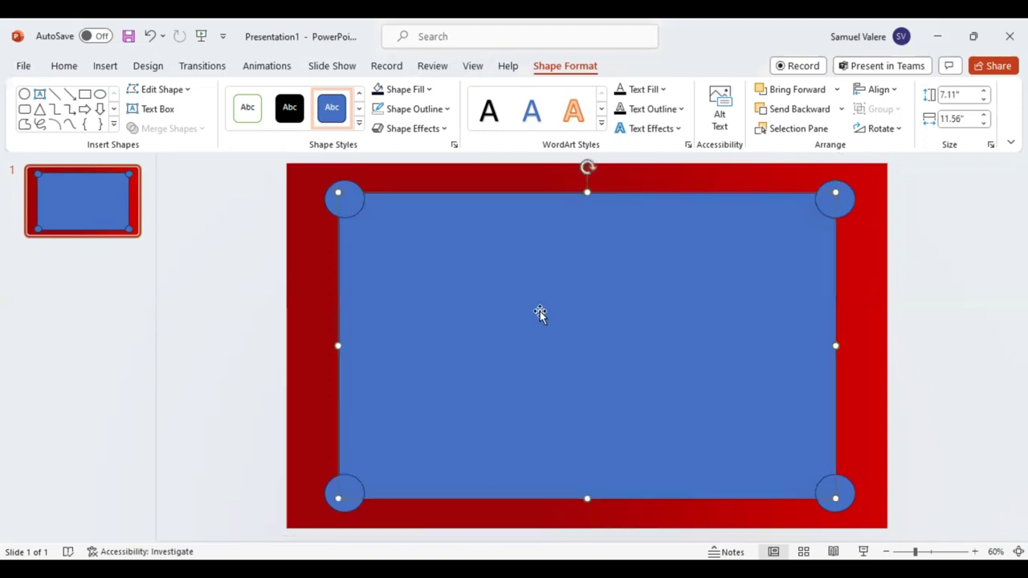
left_click(349, 201, "shift")
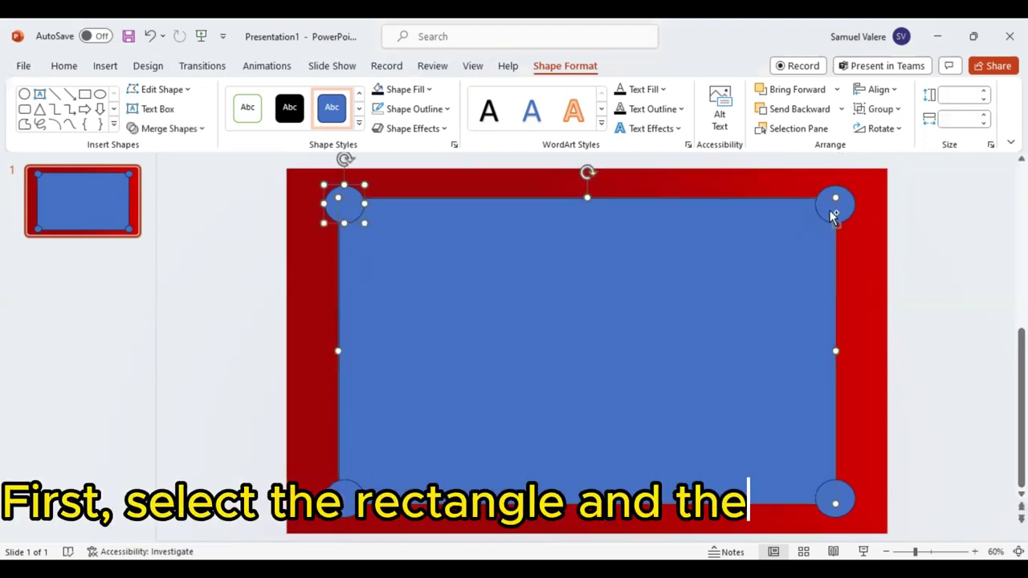
left_click(833, 215, "shift")
left_click(835, 498, "shift")
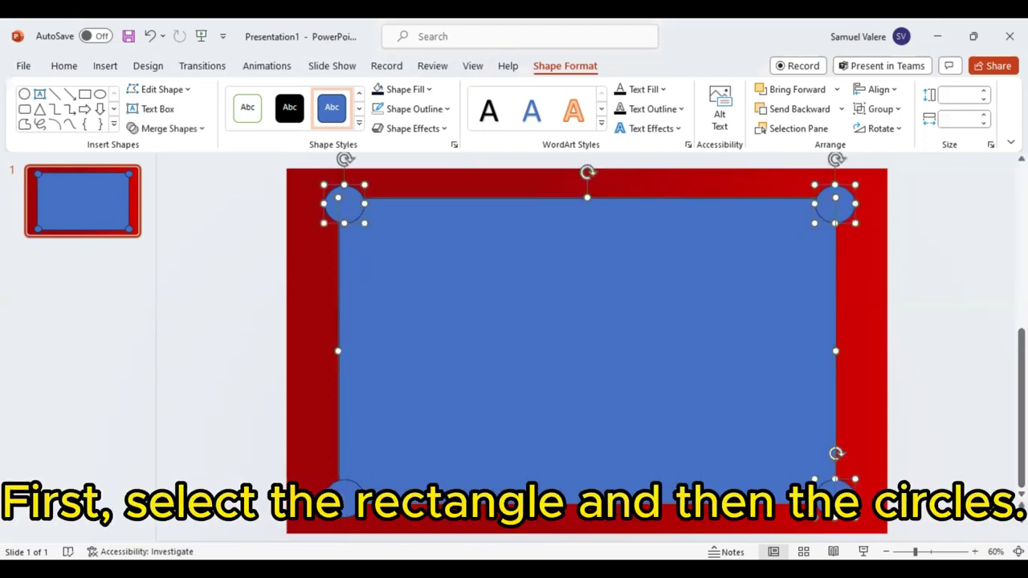
left_click(336, 503, "shift")
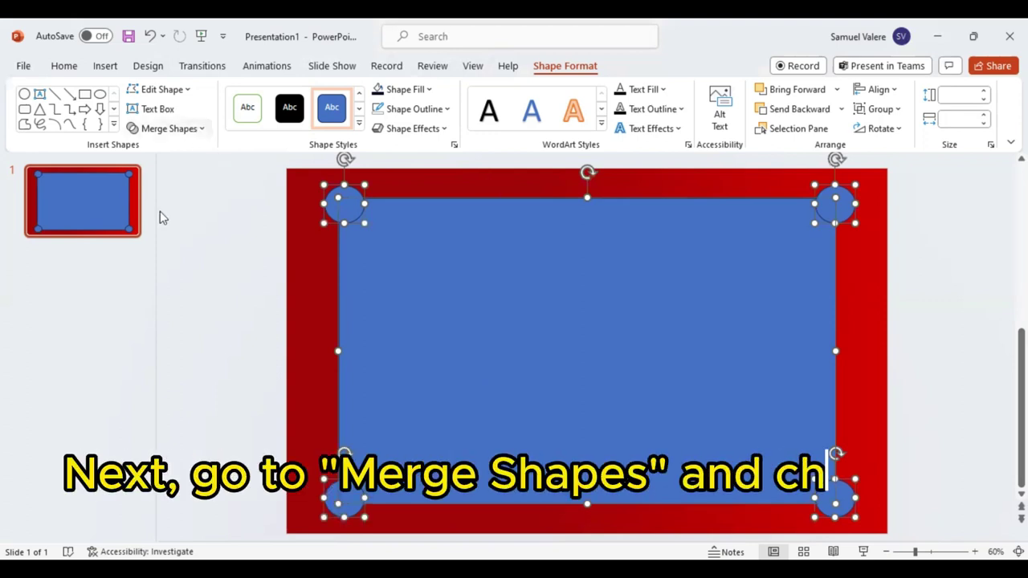
left_click(169, 128)
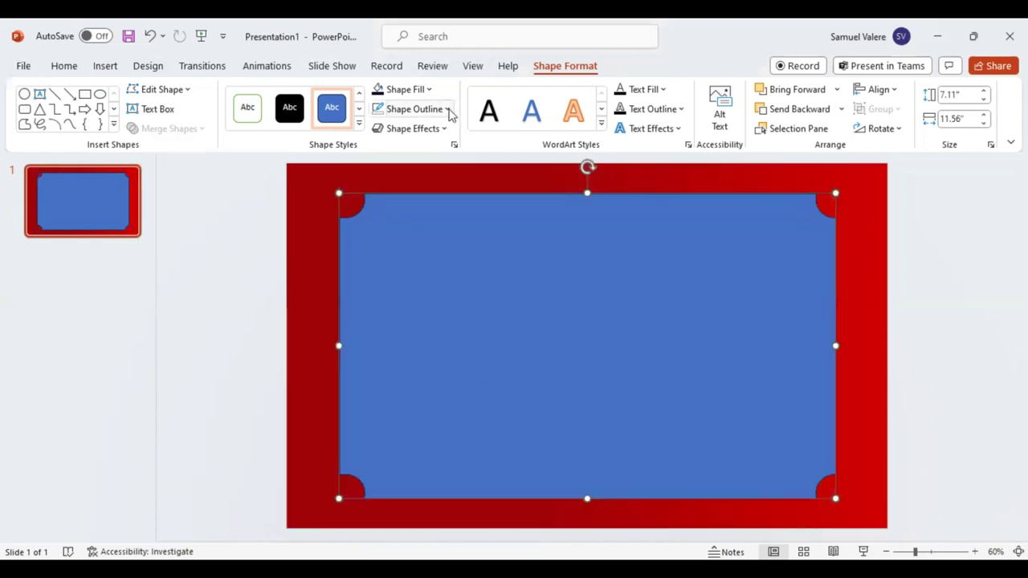
Step: Make the notched panel white with no outline and stack an exact duplicate over it
left_click(391, 110)
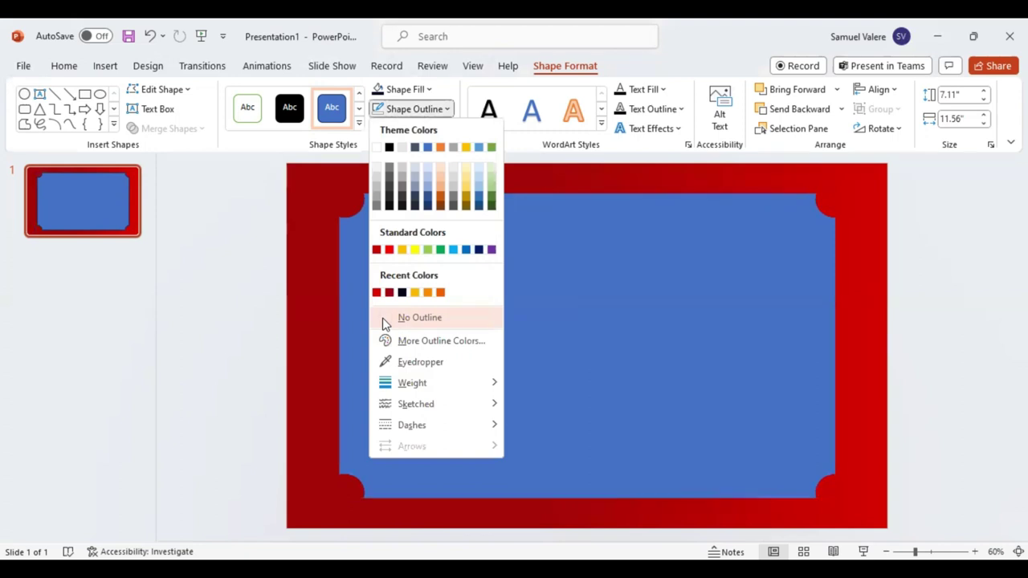
left_click(432, 92)
left_click(432, 91)
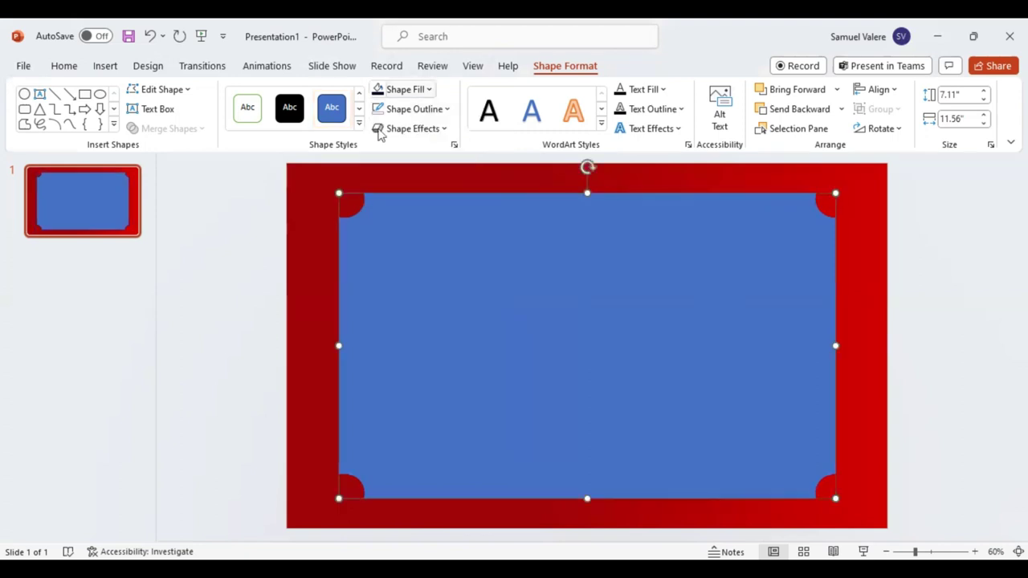
left_click(760, 347)
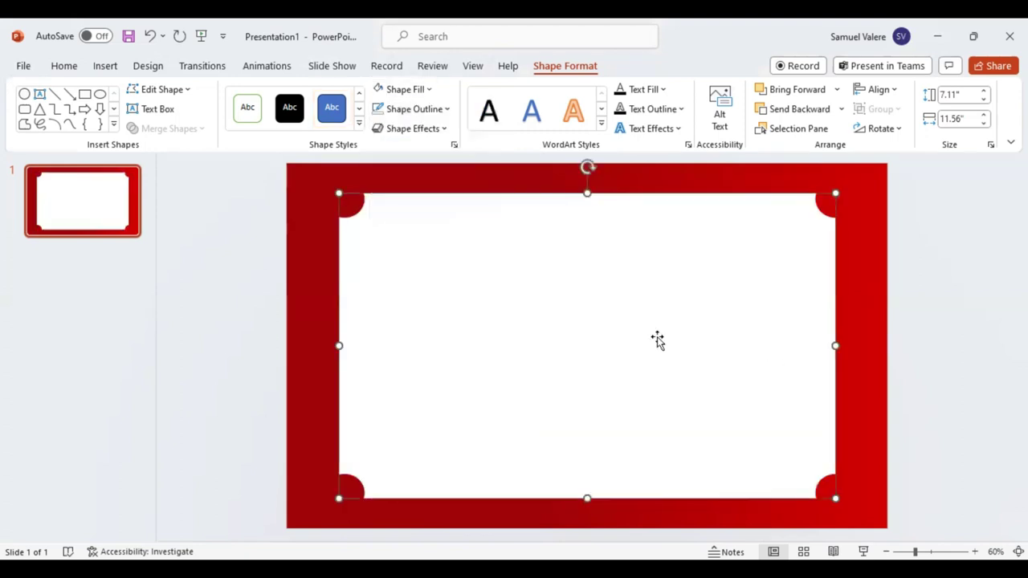
key("ctrl+d")
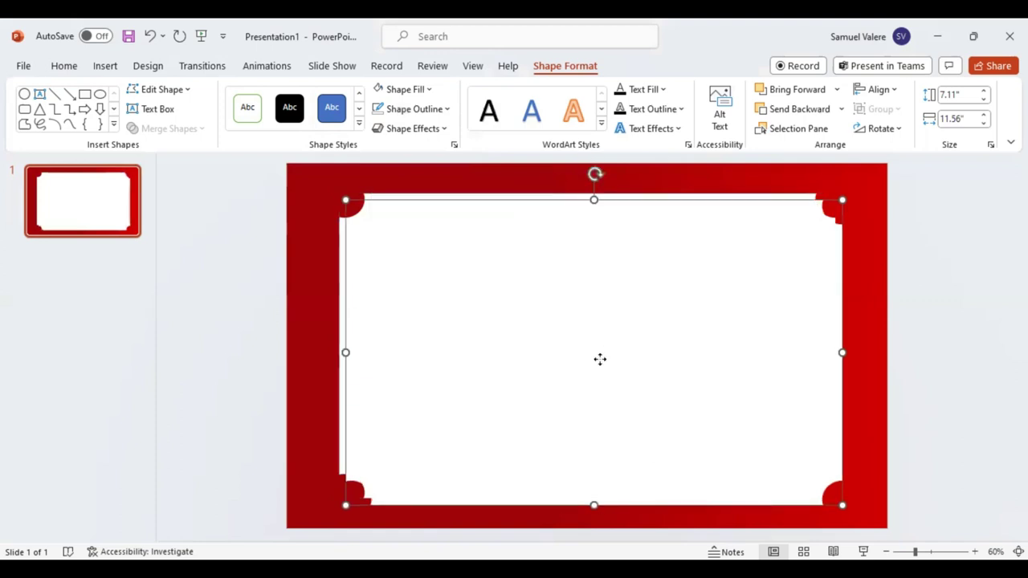
left_click_drag(595, 321, 588, 315)
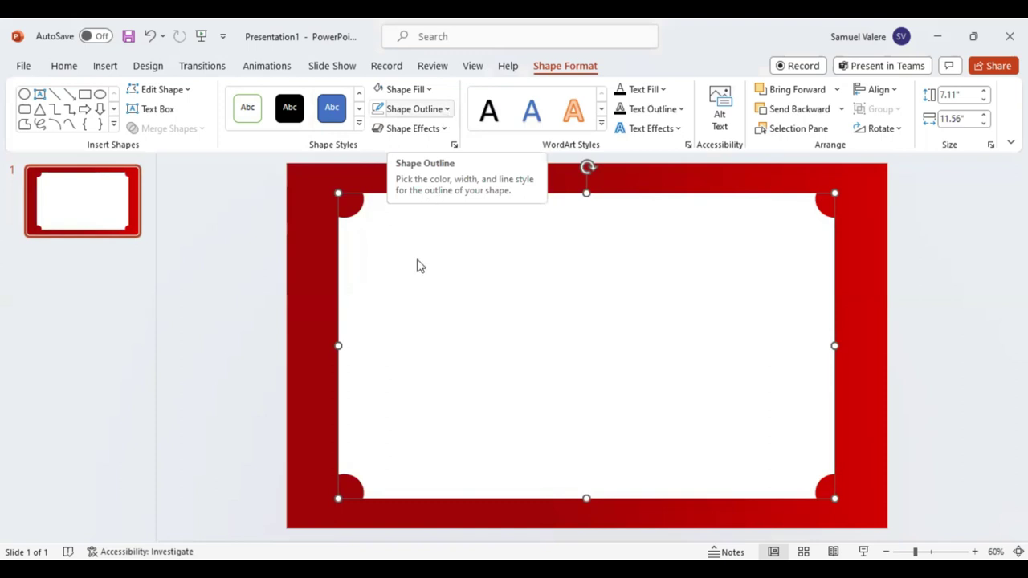
Step: Give the duplicate a gold outline, then enlarge it and centre it on the slide
left_click(413, 109)
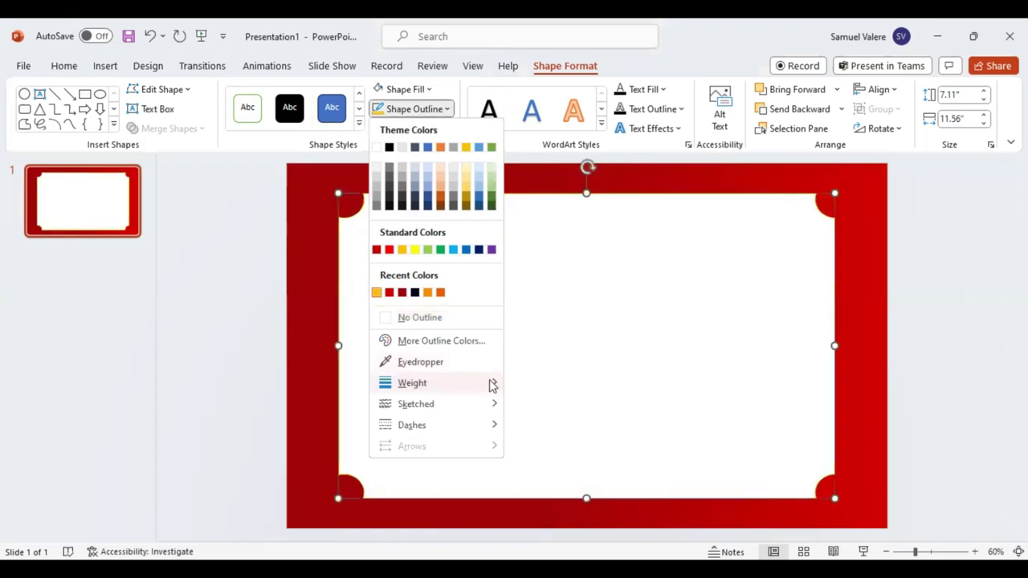
mouse_move(412, 383)
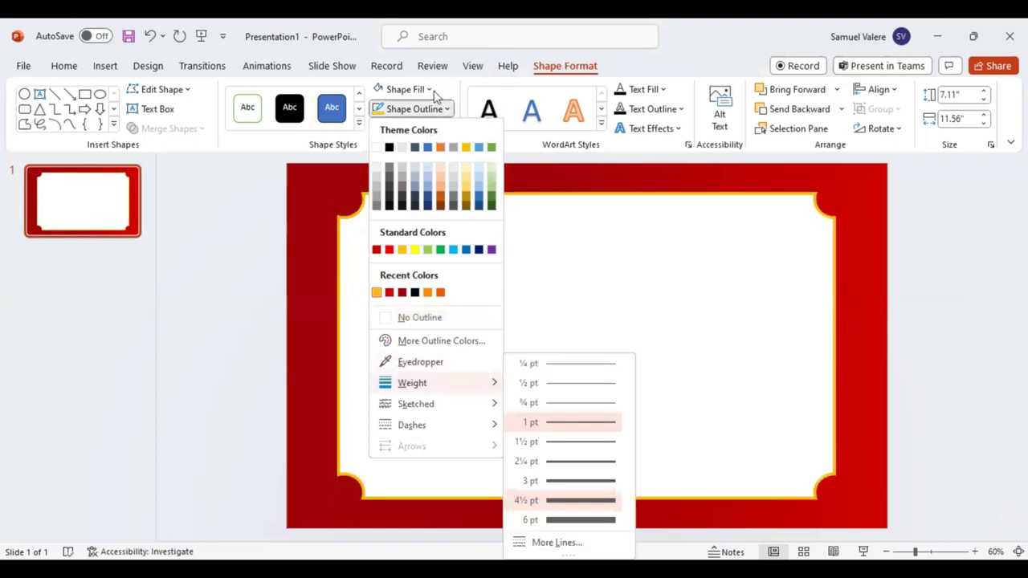
key("Escape")
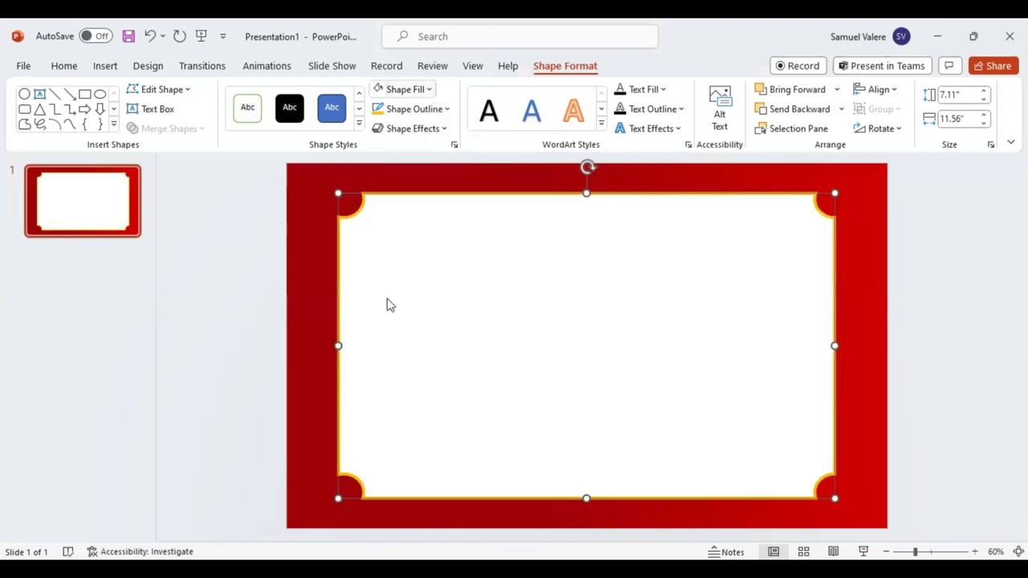
left_click_drag(326, 190, 305, 180)
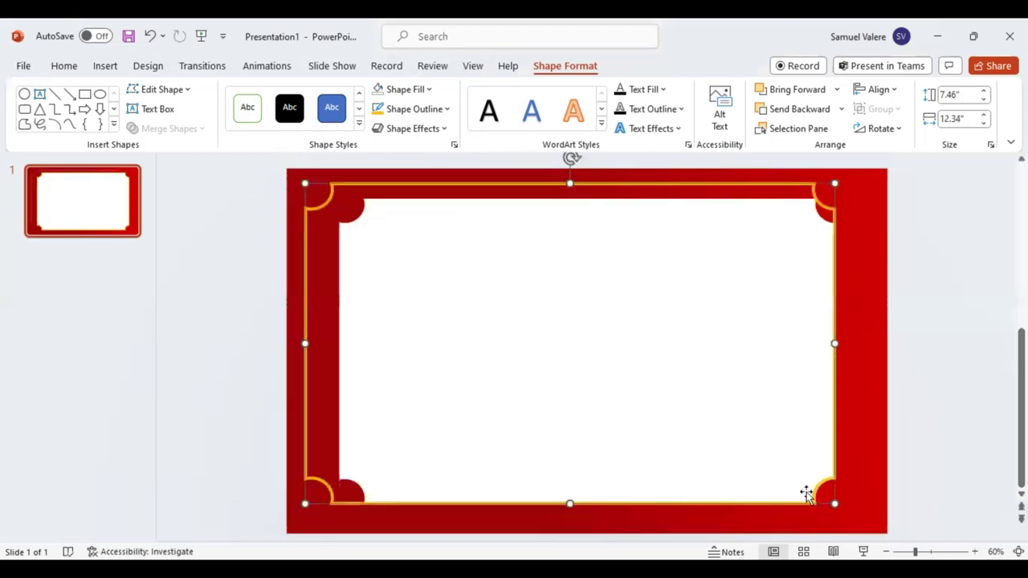
left_click_drag(835, 504, 870, 518)
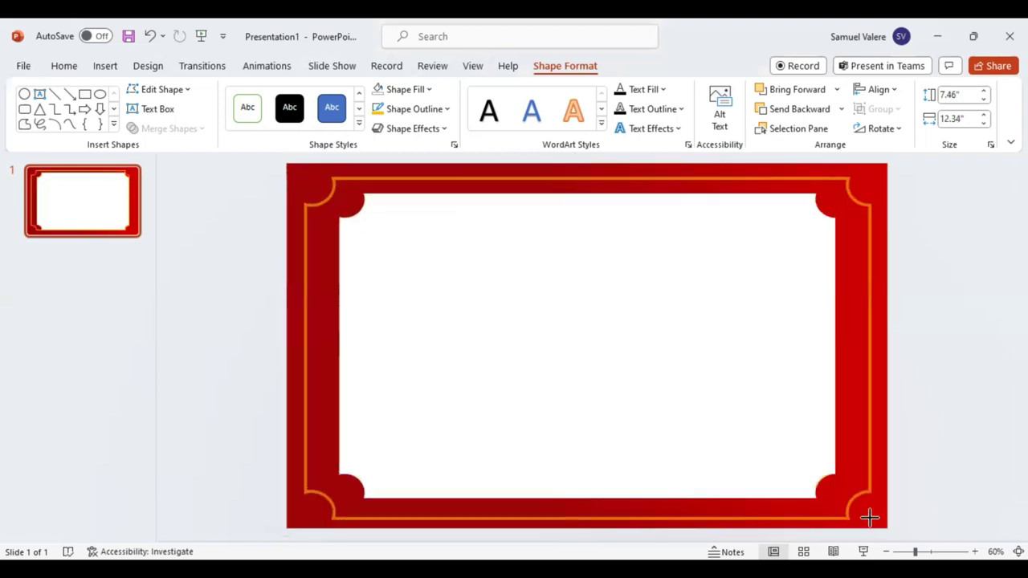
left_click_drag(870, 518, 872, 522)
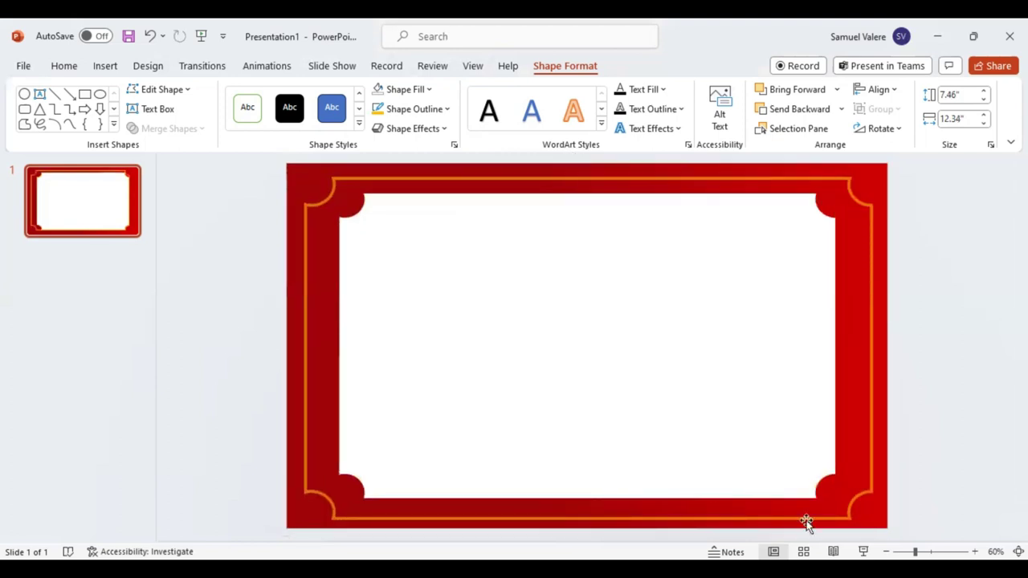
left_click_drag(794, 526, 801, 520)
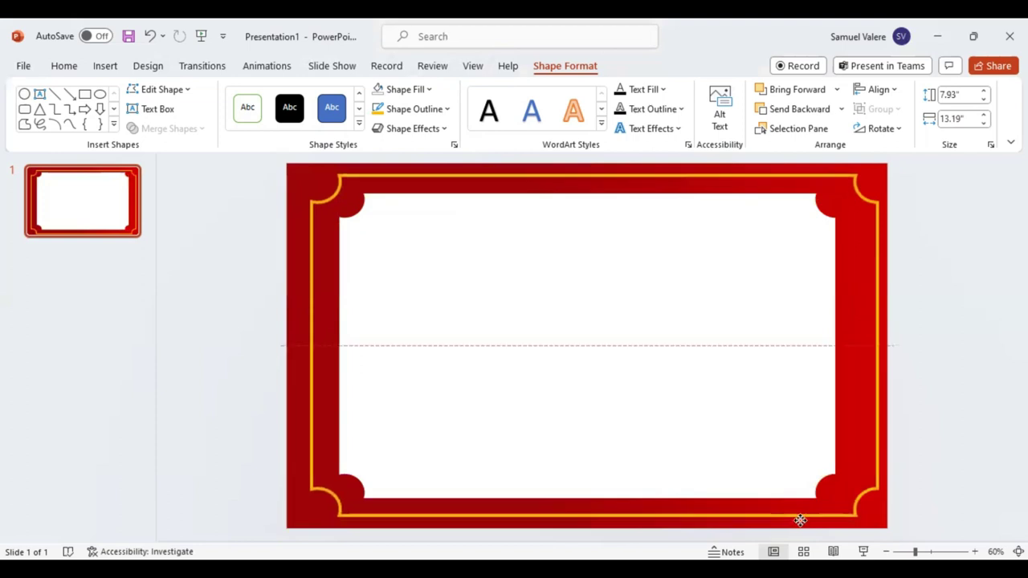
left_click_drag(801, 521, 794, 519)
Step: Stretch the inner white panel to 7.46" × 12.51" and centre it inside the gold frame
left_click(540, 338)
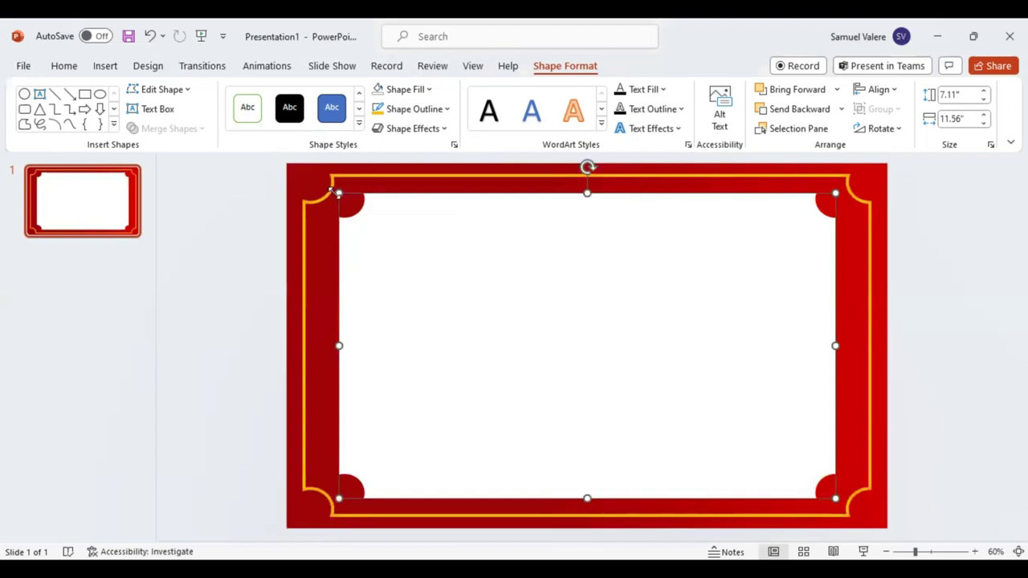
mouse_move(332, 190)
left_mouse_down()
mouse_move(341, 193)
mouse_move(319, 185)
left_mouse_up()
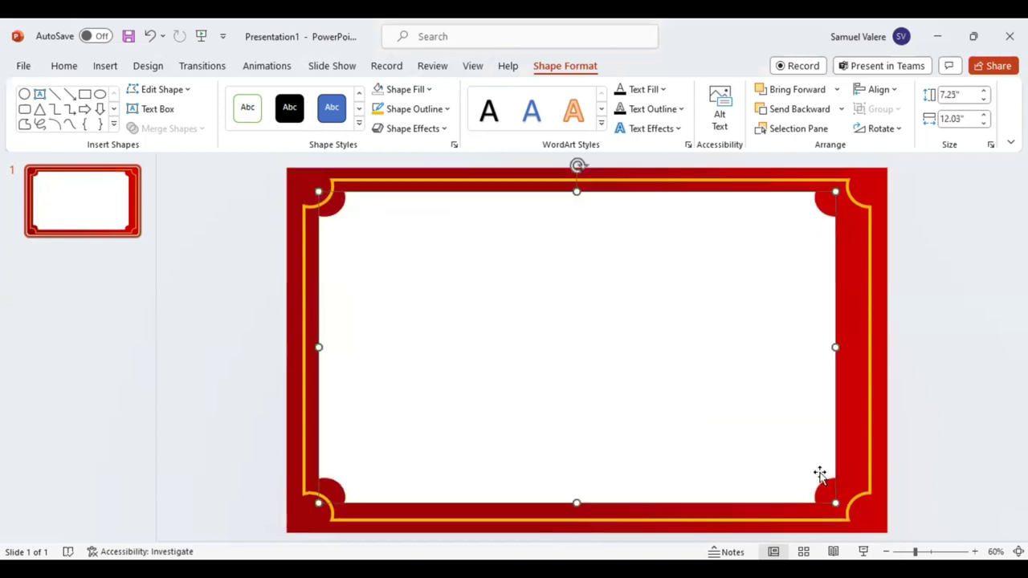
left_click_drag(835, 503, 853, 506)
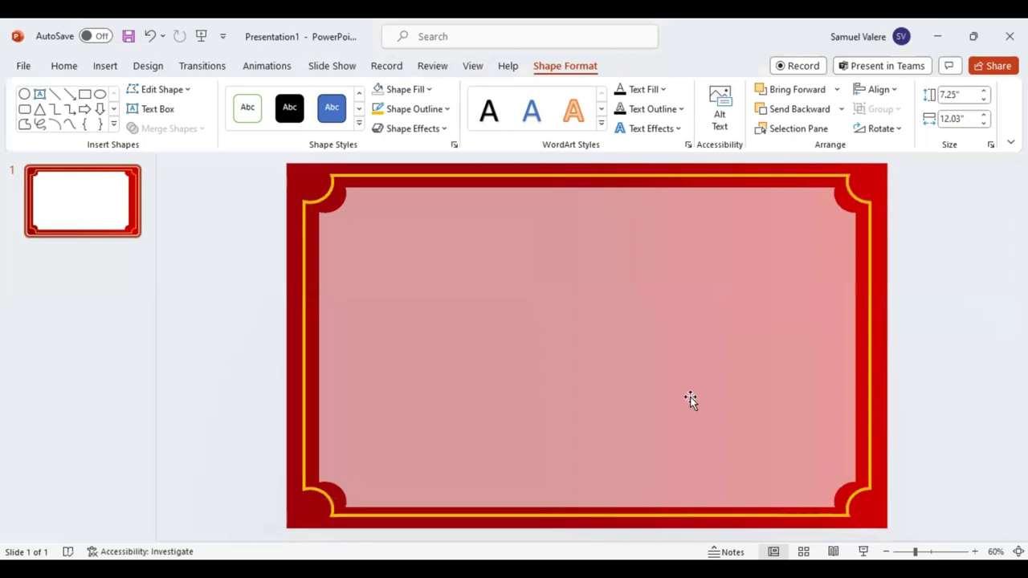
left_click_drag(673, 390, 676, 394)
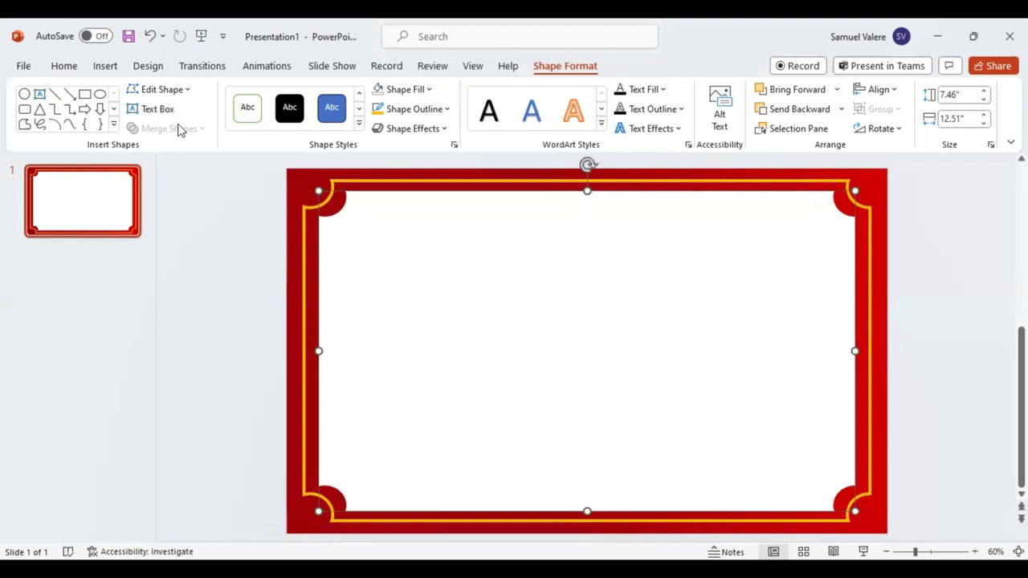
Step: Draw a right triangle, flip it horizontally, and move it into the border's top-right corner
left_click(115, 128)
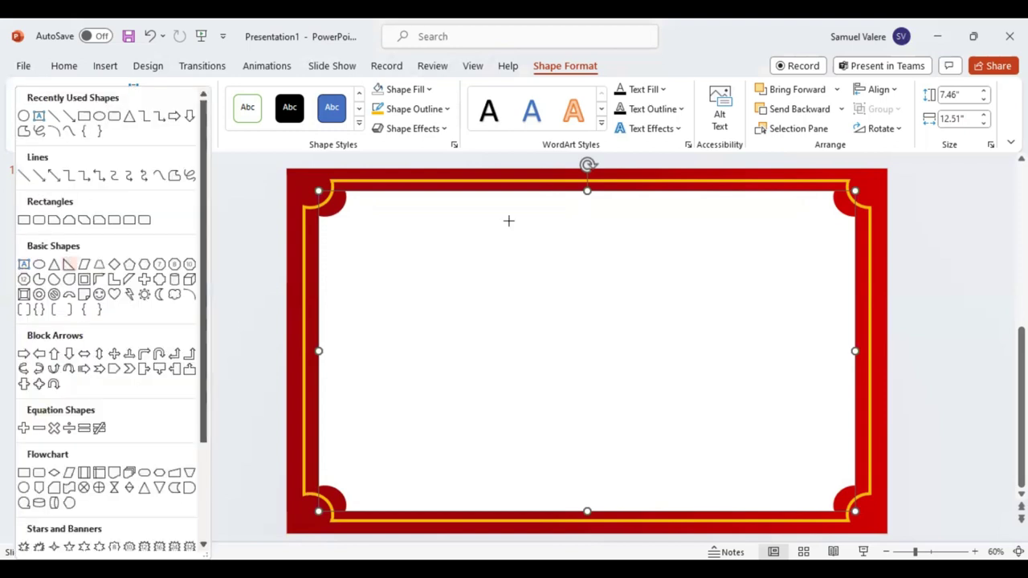
left_click_drag(509, 220, 613, 358)
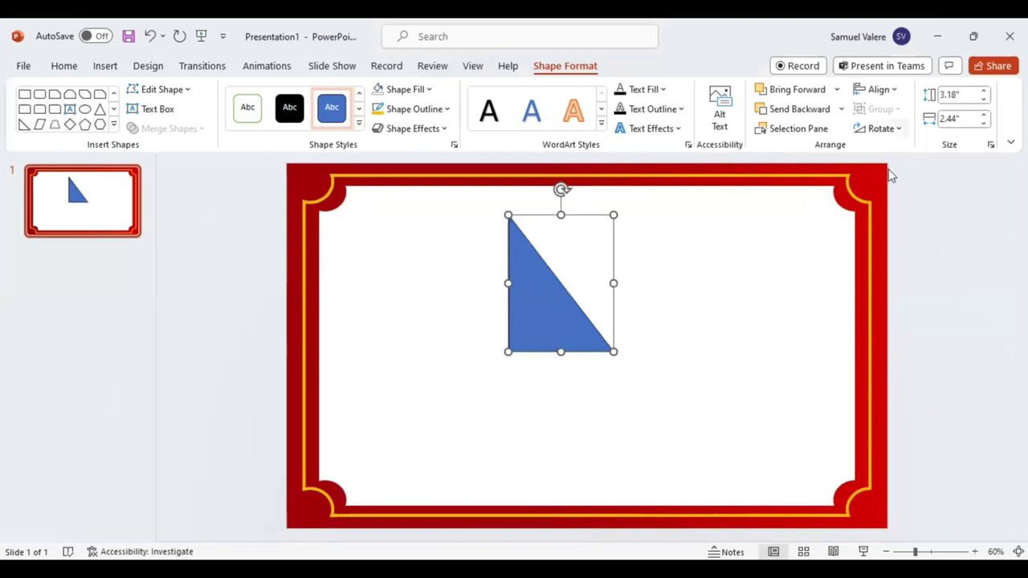
left_click(880, 129)
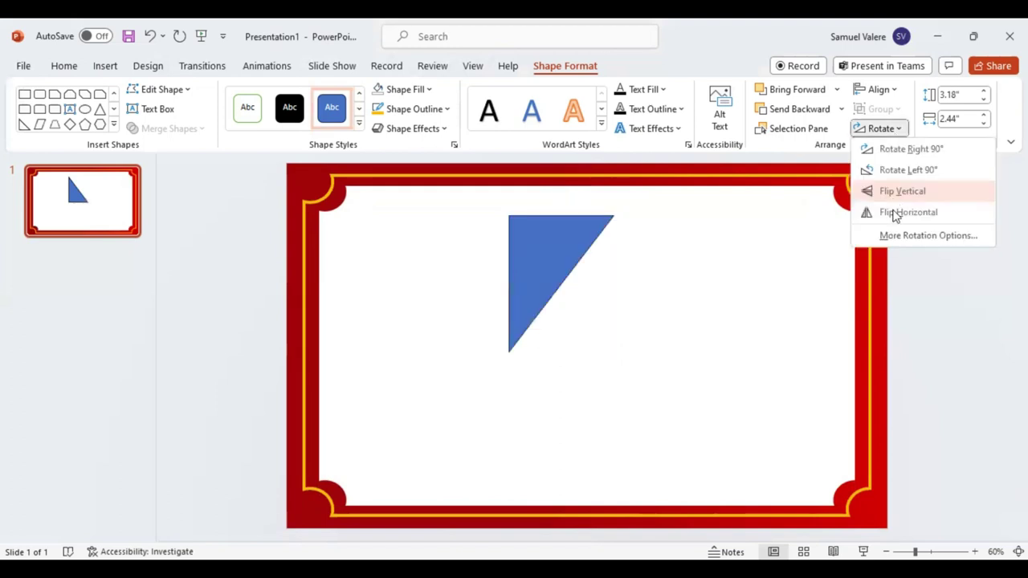
left_click(895, 216)
left_click_drag(579, 289, 682, 289)
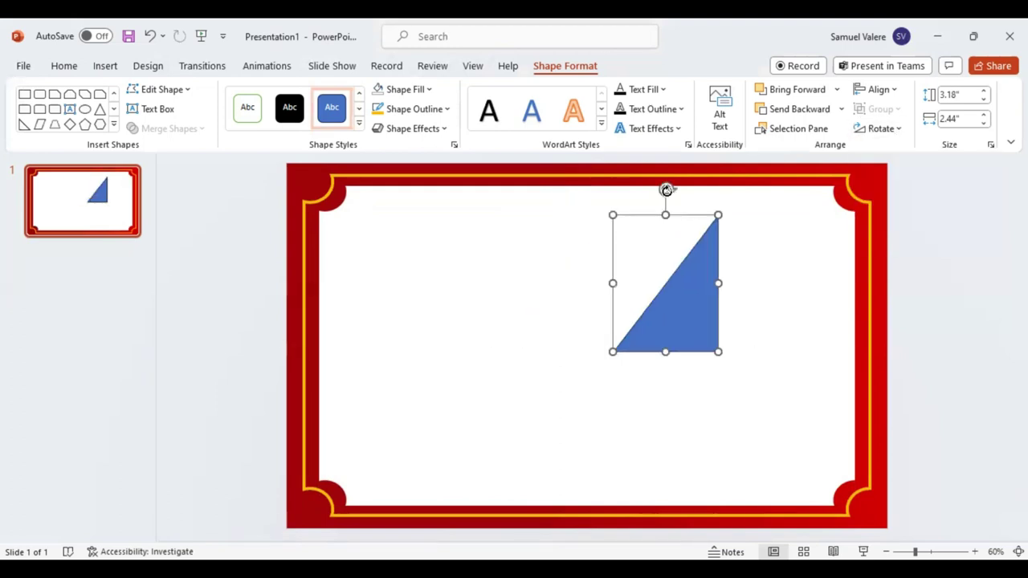
left_click_drag(666, 190, 625, 282)
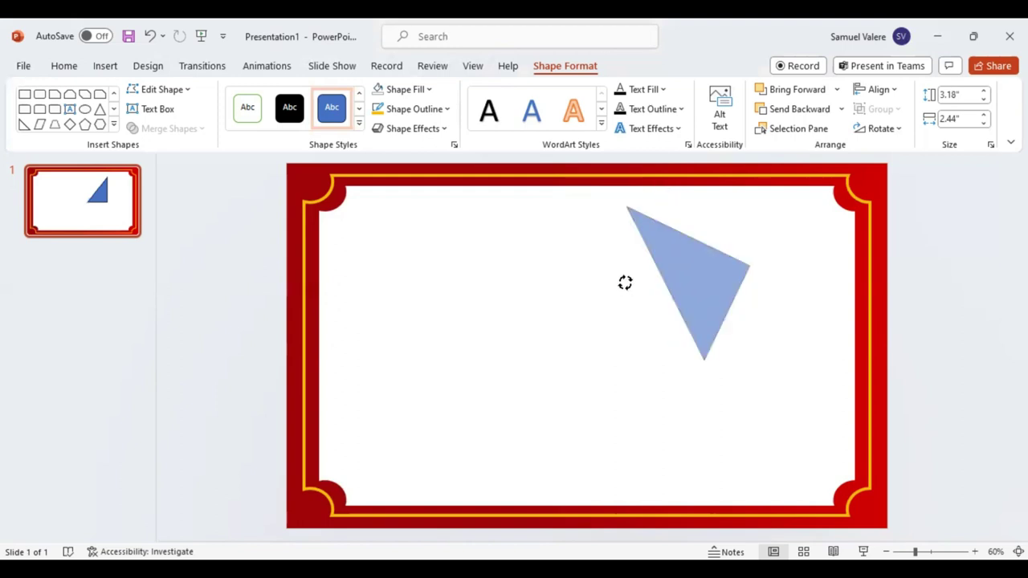
key("Escape")
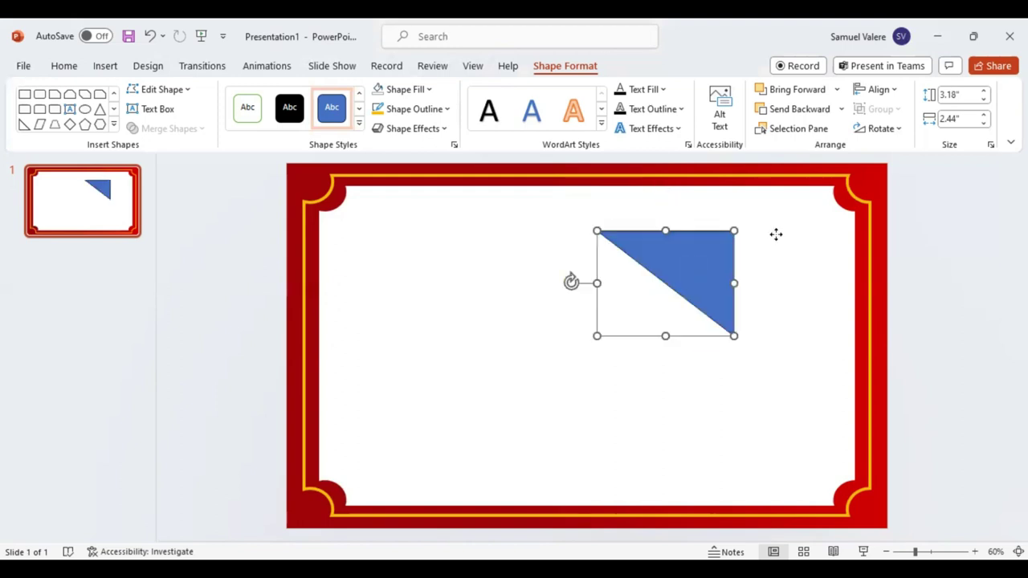
mouse_move(701, 266)
left_mouse_down()
mouse_move(845, 199)
mouse_move(859, 219)
left_mouse_up()
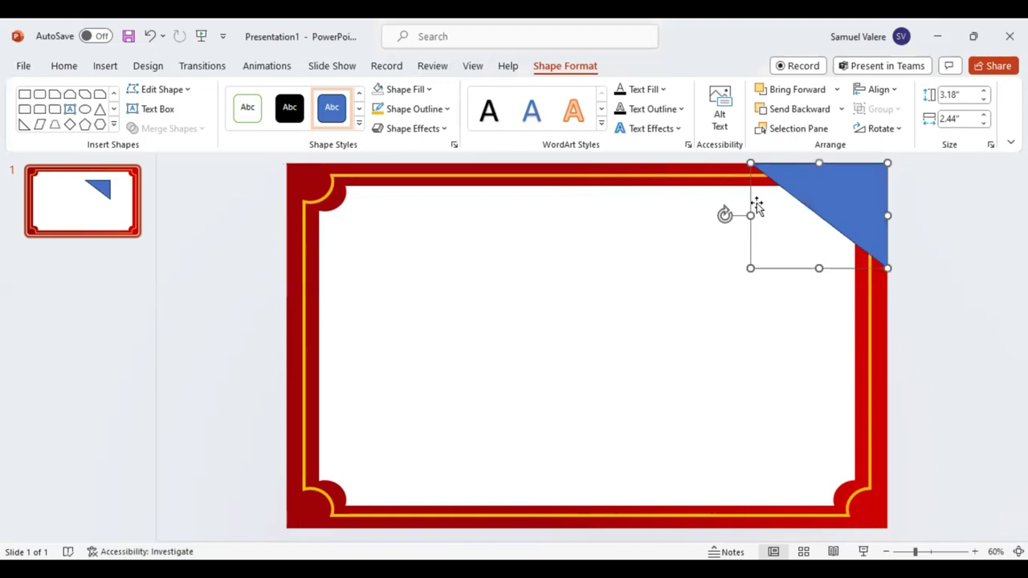
Step: Resize the blue triangle to about 4.61" × 1.61"
left_click_drag(683, 211, 669, 210)
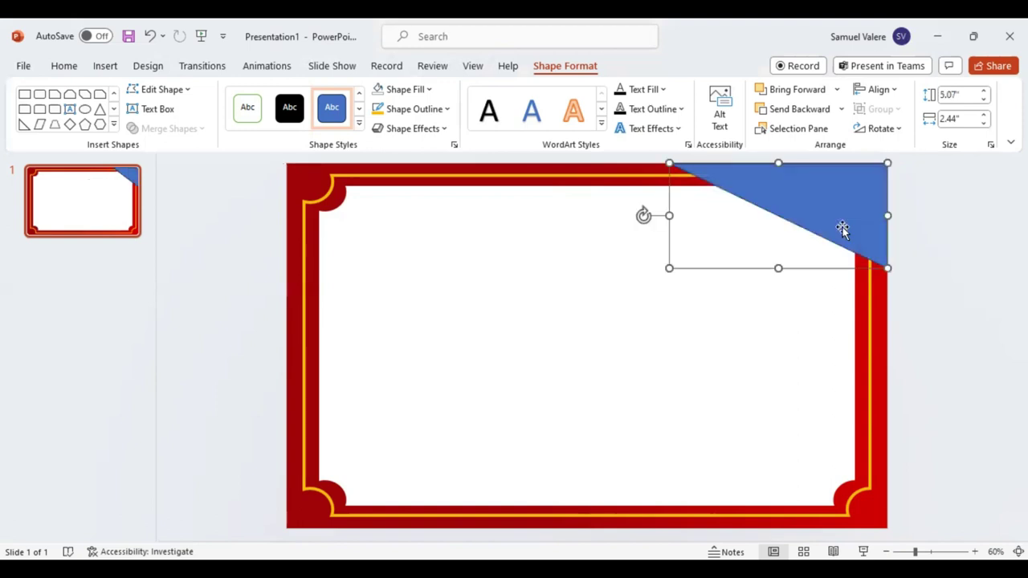
left_click_drag(778, 256, 780, 232)
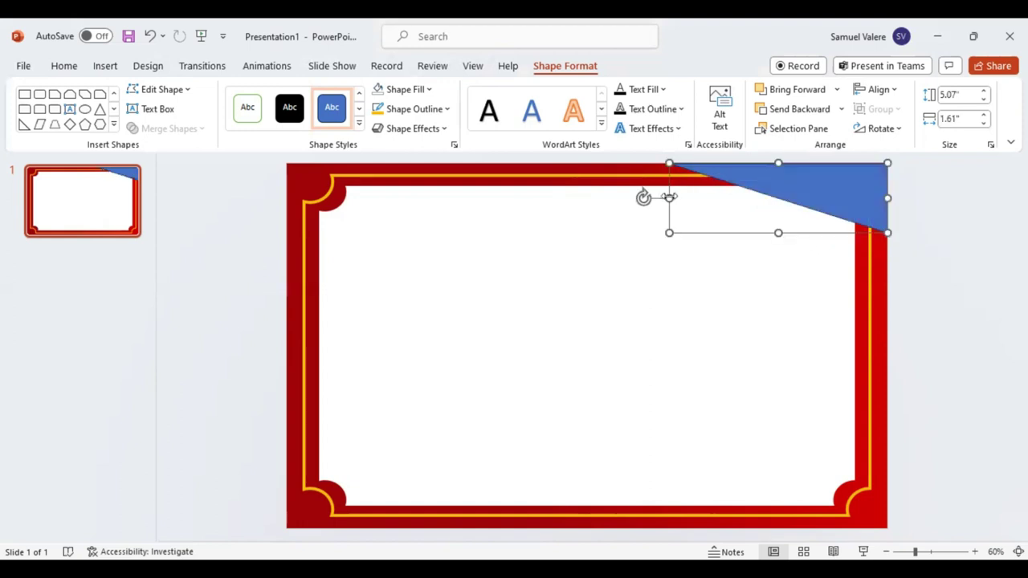
left_click_drag(670, 197, 688, 195)
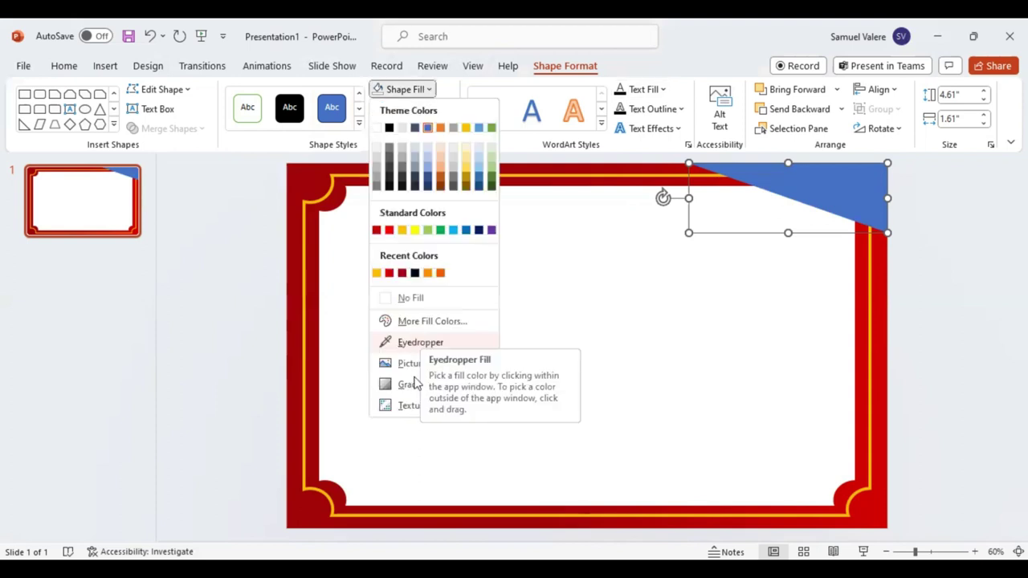
Step: Switch the triangle to a gradient fill and reposition its gradient stops
left_click(421, 389)
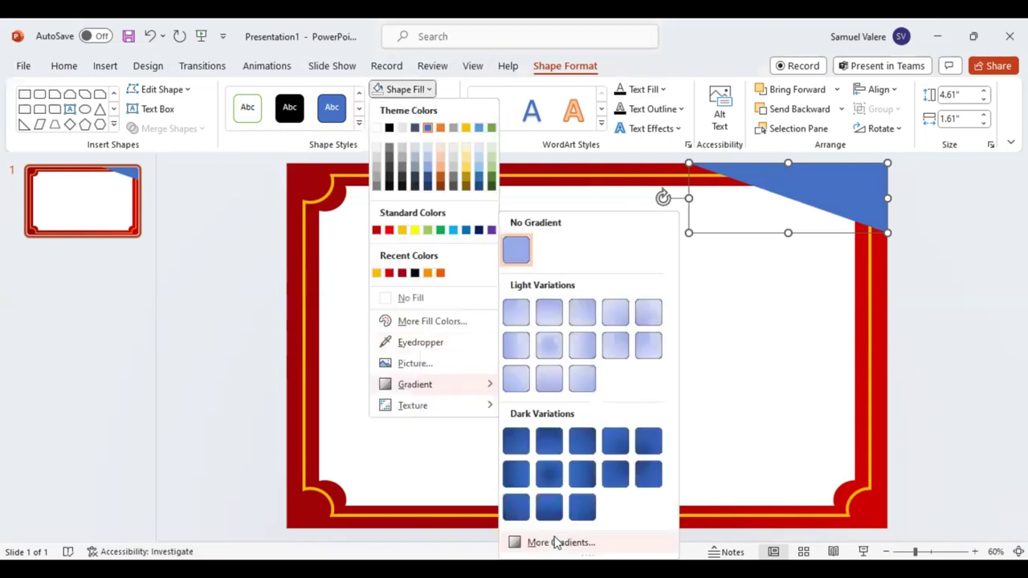
left_click(557, 543)
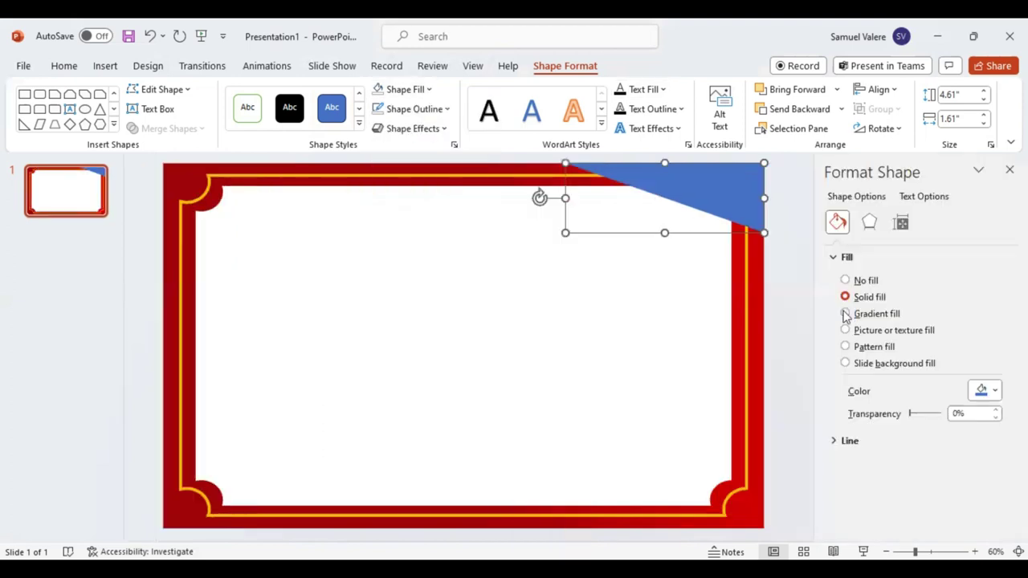
left_click(845, 314)
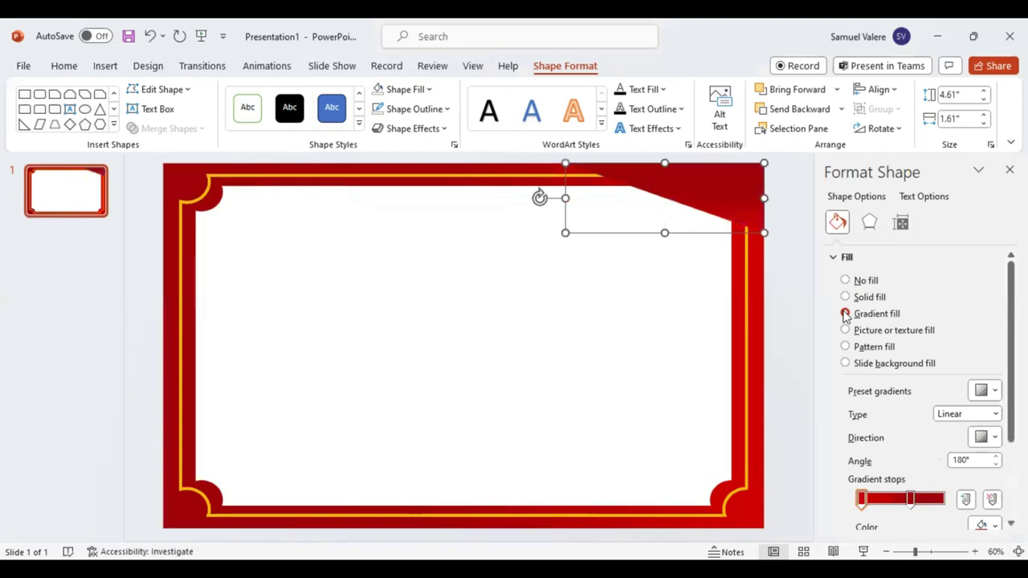
left_click_drag(910, 499, 931, 501)
left_click(934, 501)
left_click(871, 500)
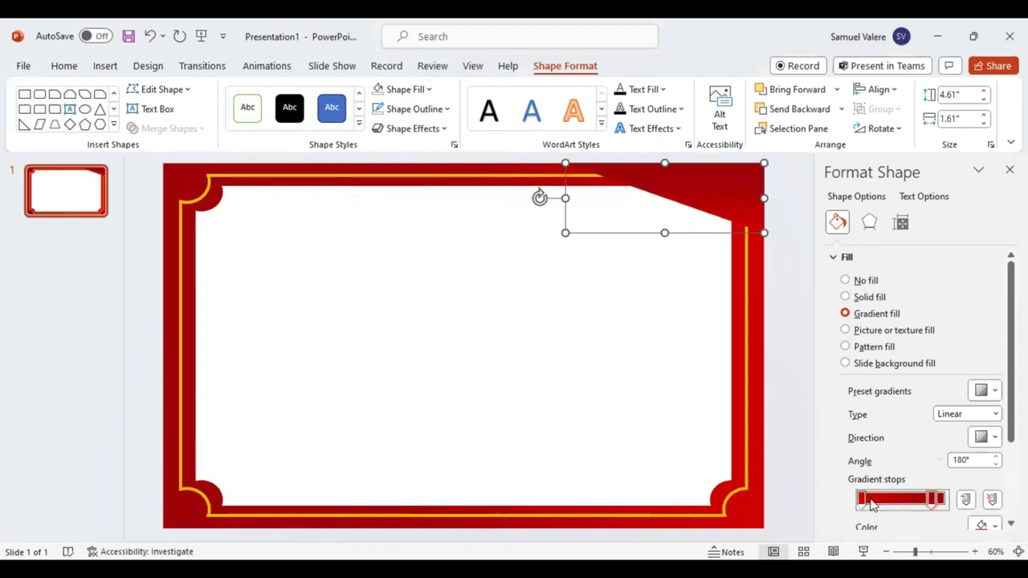
left_click(870, 500)
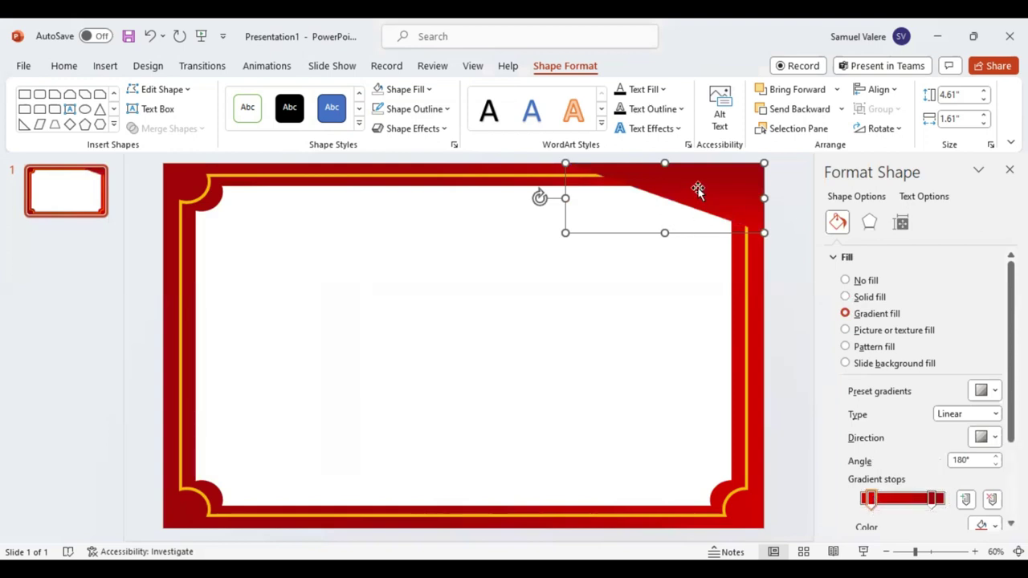
Step: Enlarge the red triangle toward the lower right, then select its right gradient stop for editing
left_click_drag(698, 196, 704, 204)
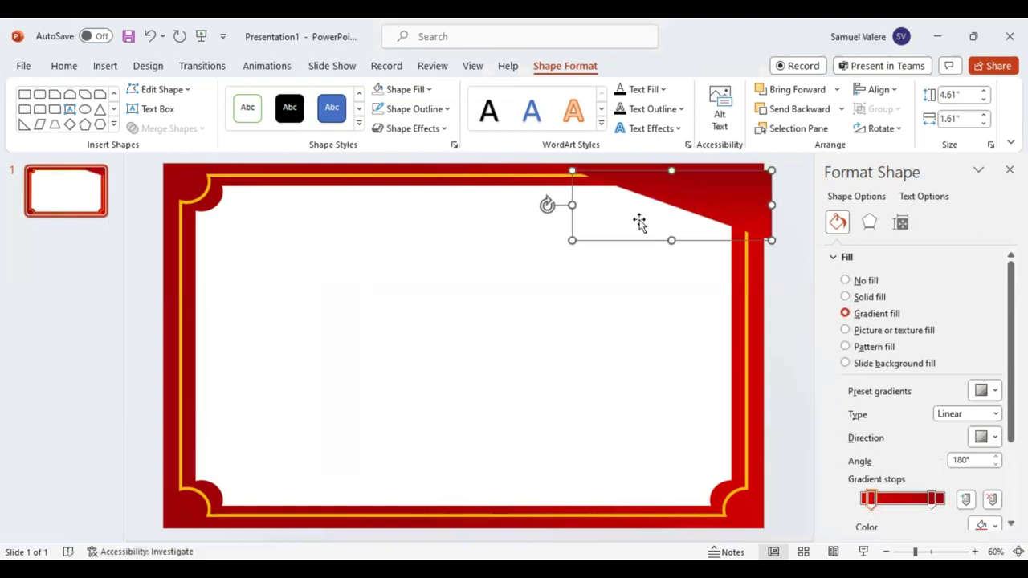
left_click_drag(639, 223, 708, 291)
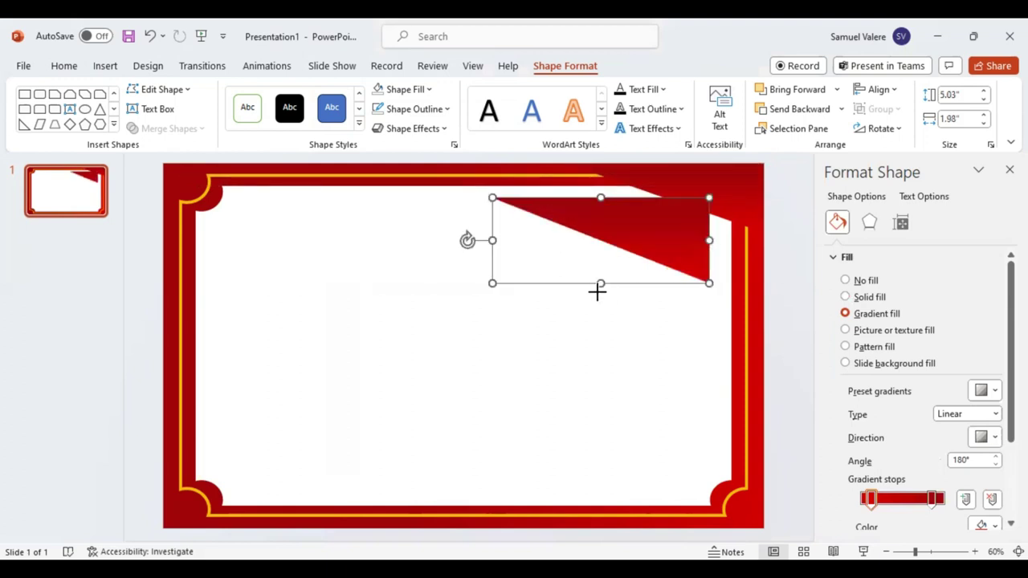
left_click(597, 293)
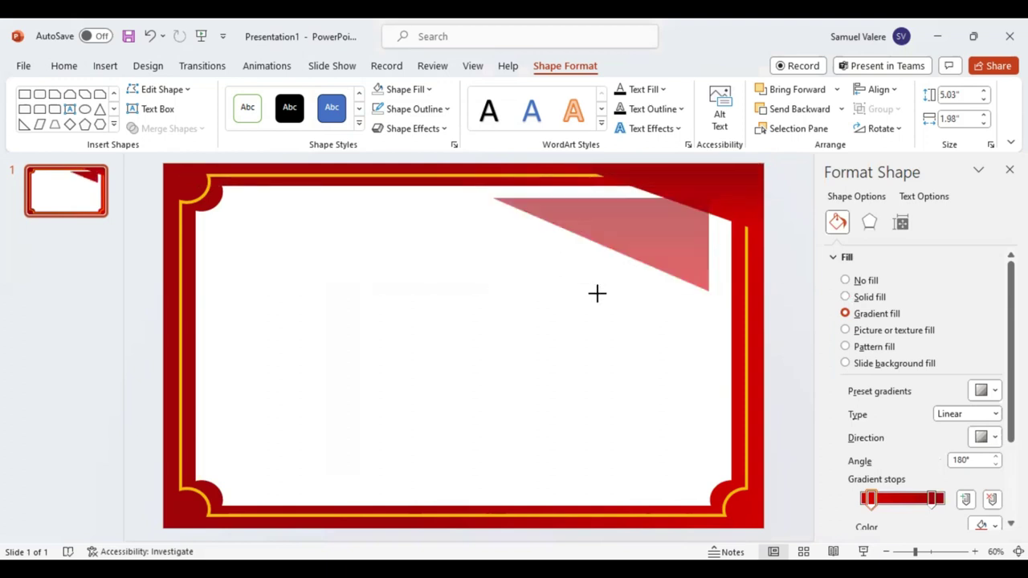
left_click(933, 500)
left_click(993, 500)
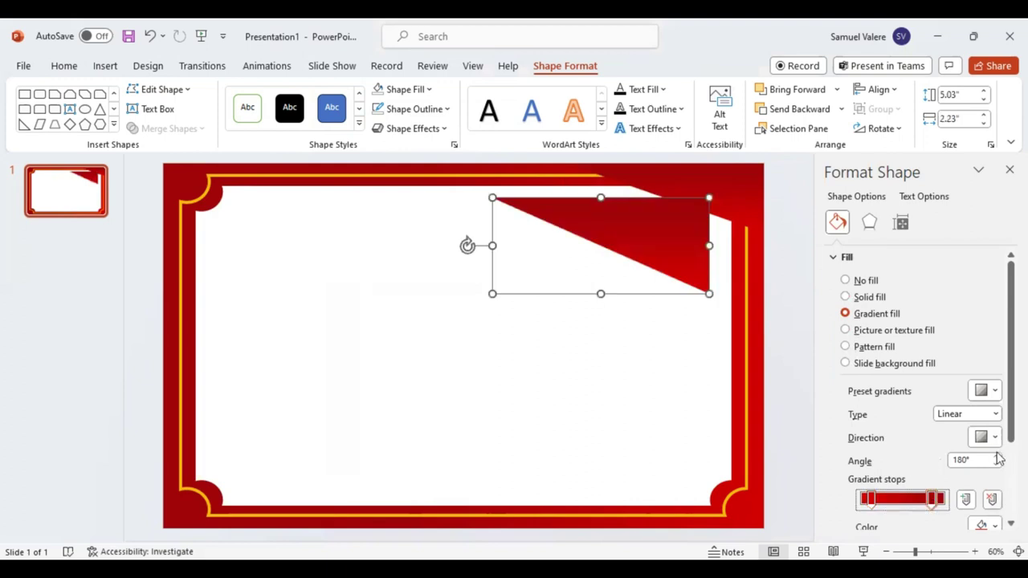
scroll(996, 458, "down", 2)
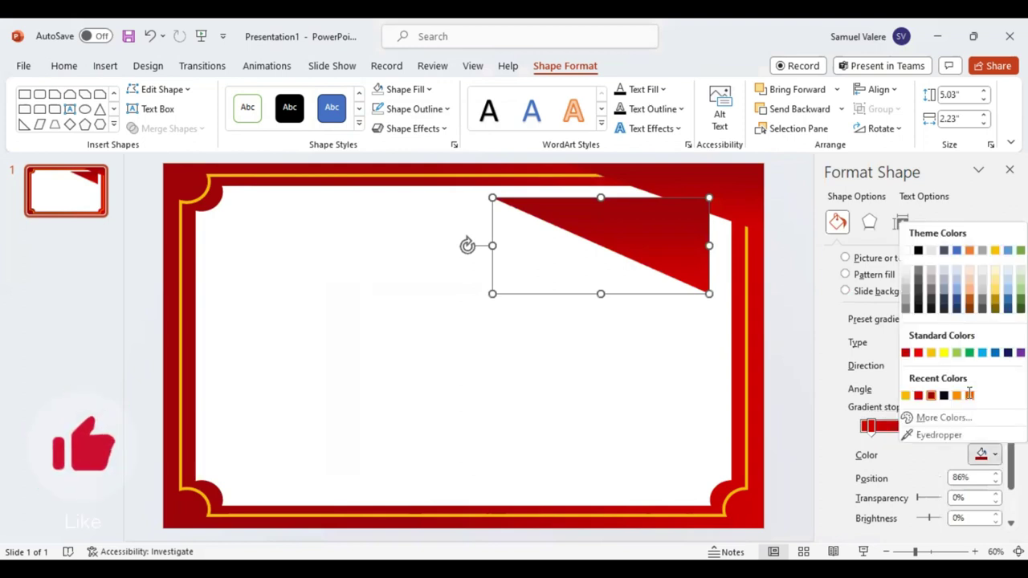
Step: Set both of the triangle's gradient stops to orange from Recent Colors
left_click(970, 394)
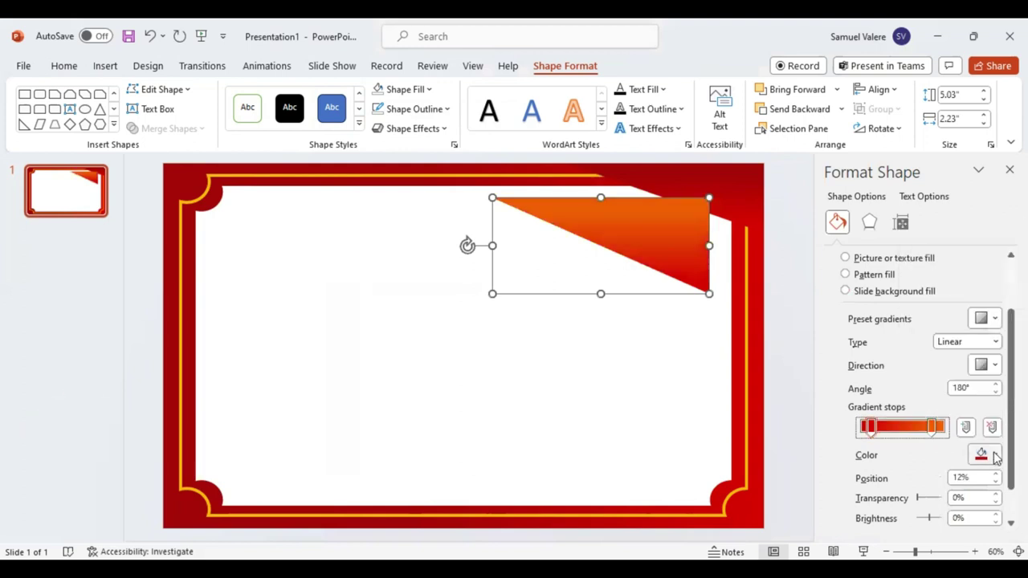
left_click(994, 456)
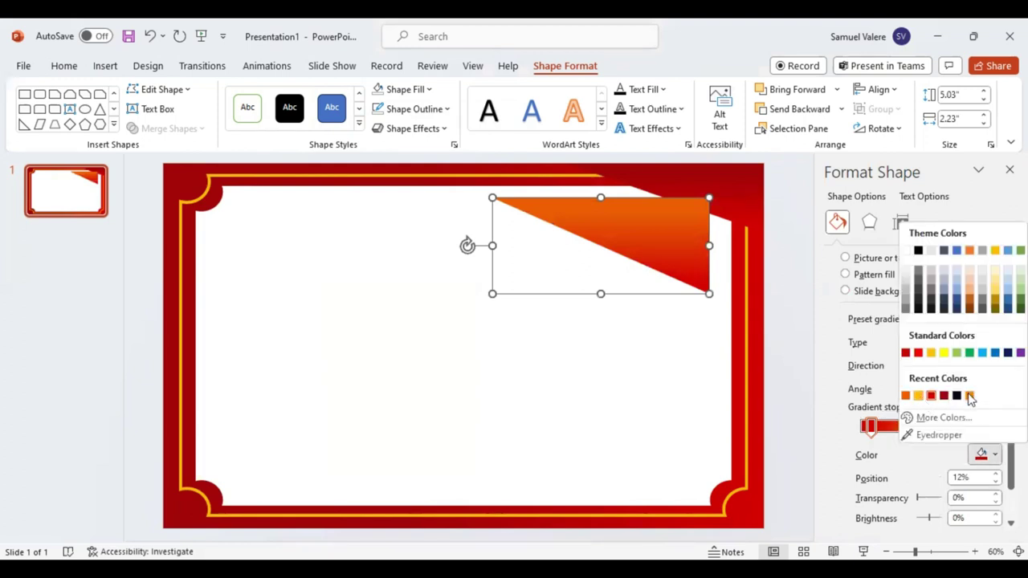
left_click(969, 396)
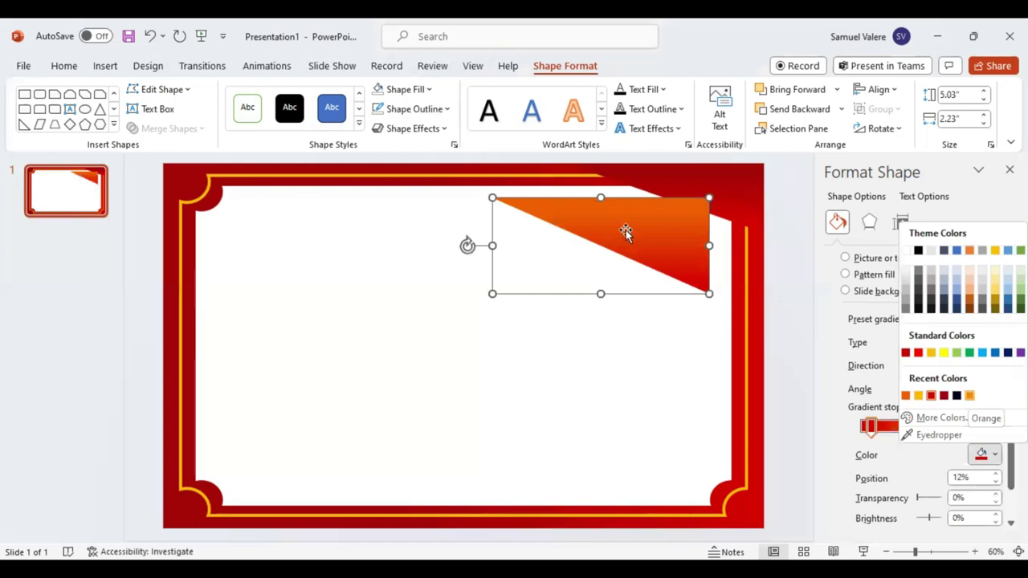
Step: Move the orange triangle into the top-right corner and close the Format Shape pane
left_click_drag(663, 209, 689, 199)
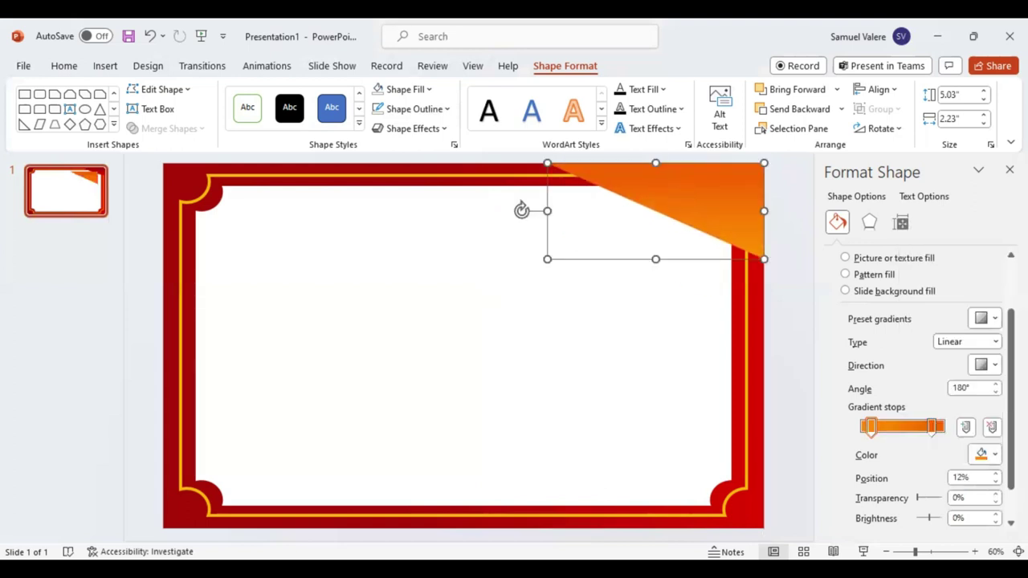
left_click(786, 128)
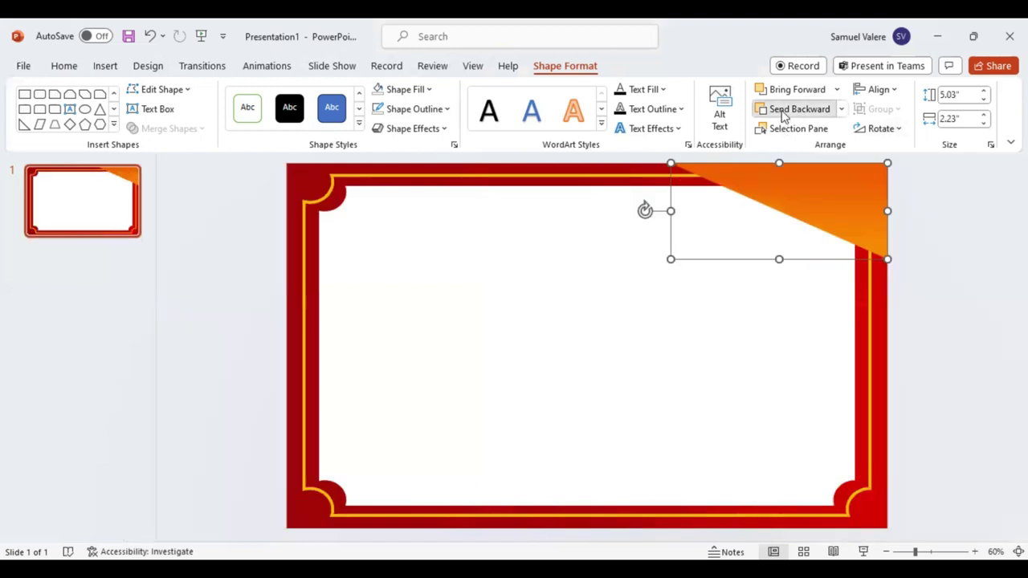
Step: Send the orange triangle behind the frame and shorten it into a thinner corner stripe
left_click(783, 108)
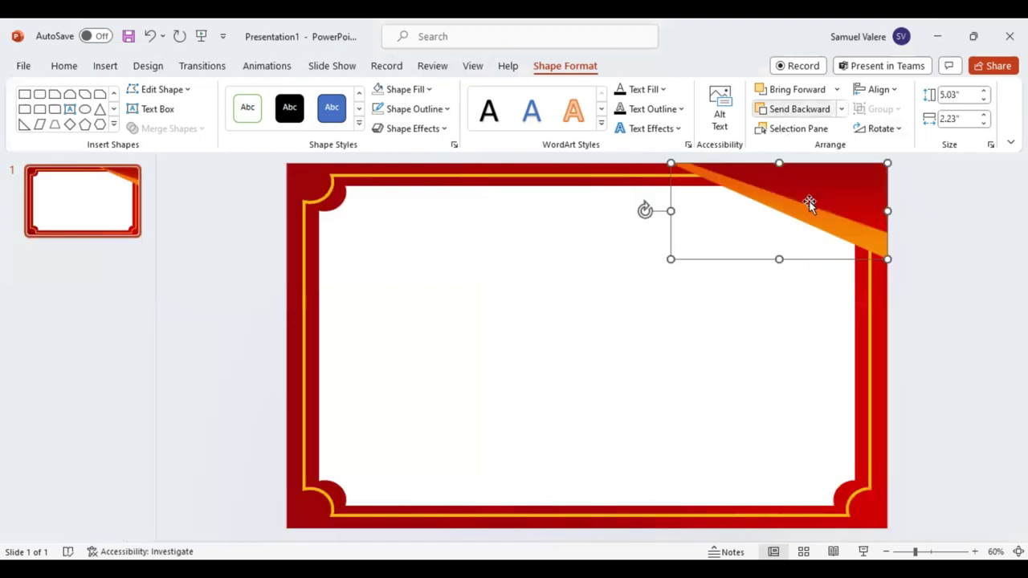
left_click(780, 245)
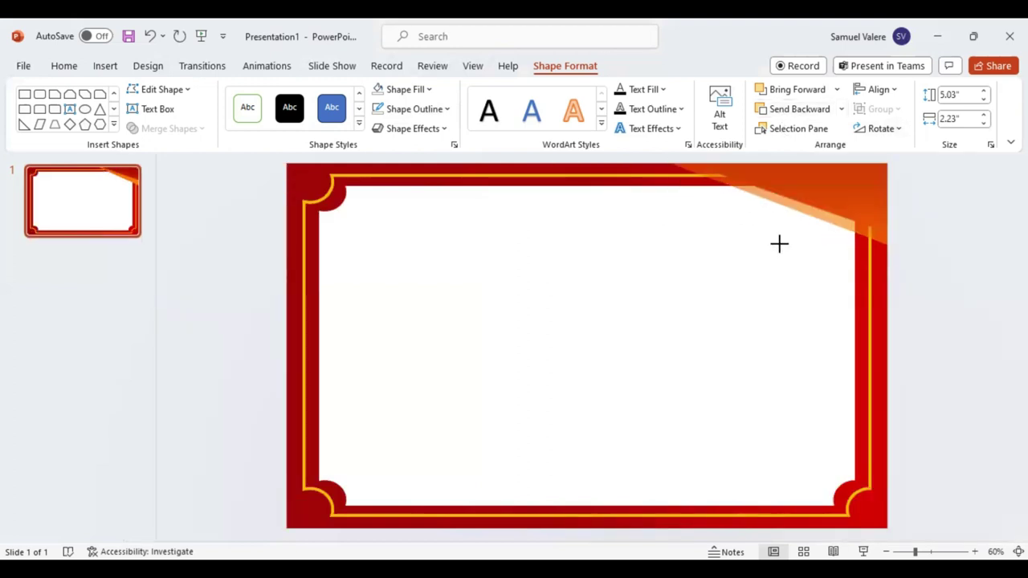
left_click(778, 241)
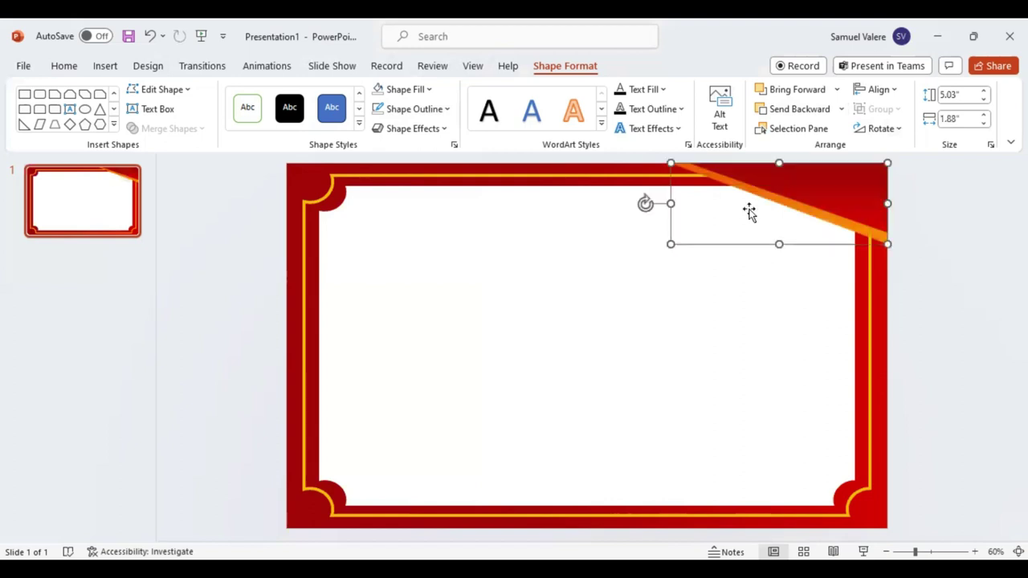
left_click(671, 203)
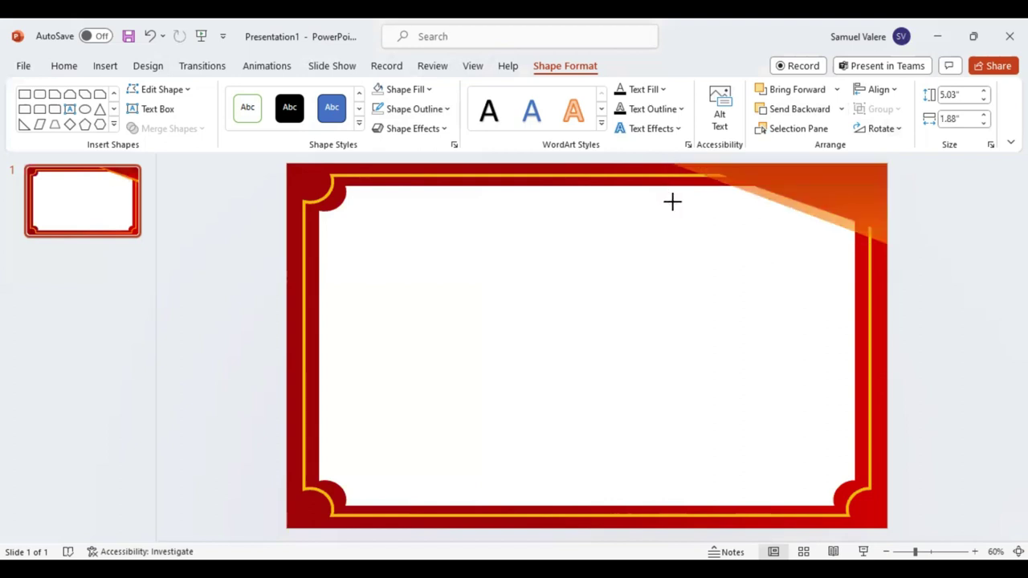
left_click_drag(674, 201, 674, 203)
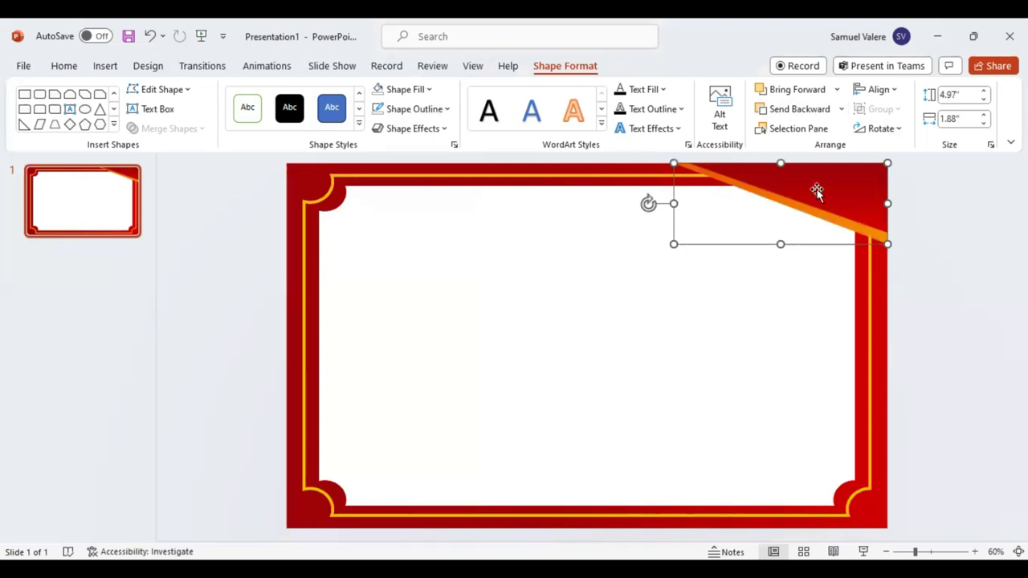
Step: Shrink and nudge the orange triangle down-right, then enlarge the red triangle toward the lower left
key("shift+Left")
key("shift+Left")
key("shift+Left")
key("shift+Down")
key("shift+Down")
key("shift+Down")
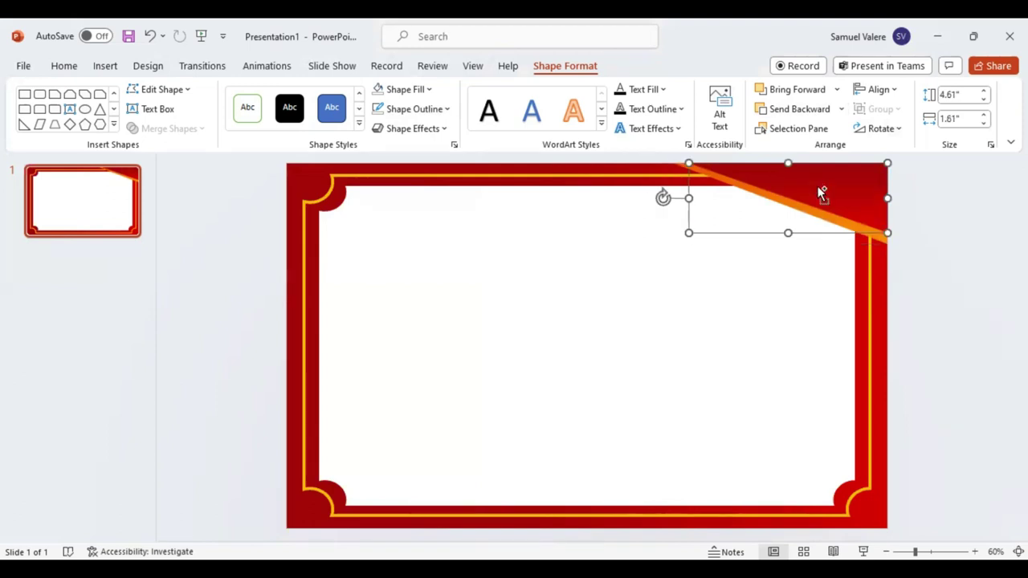
key("Right")
key("Right")
key("Down")
key("Down")
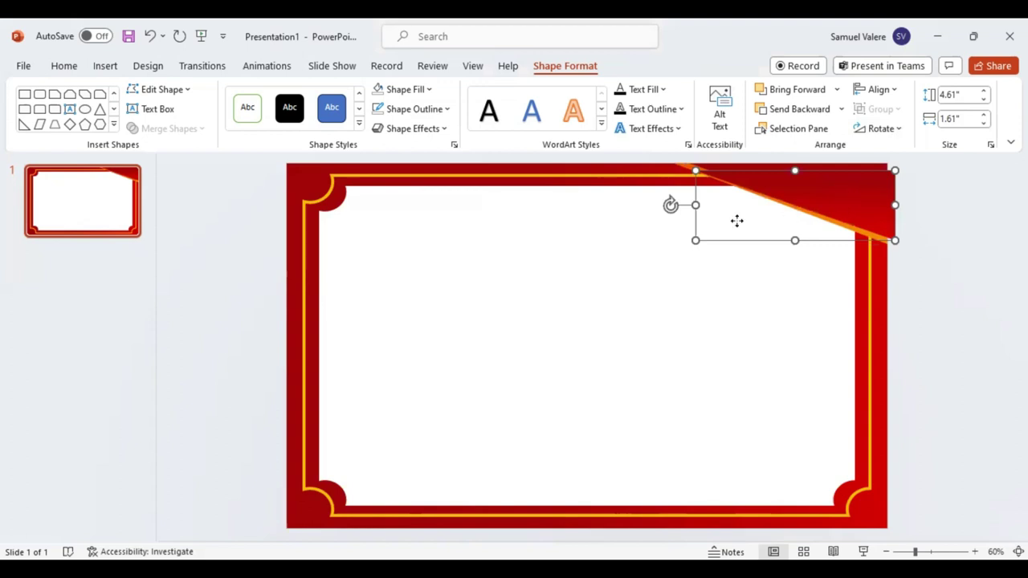
left_click_drag(737, 221, 634, 248)
Step: Enlarge the red triangle into the top-right corner and send it behind the orange stripe
left_click_drag(790, 266, 849, 346)
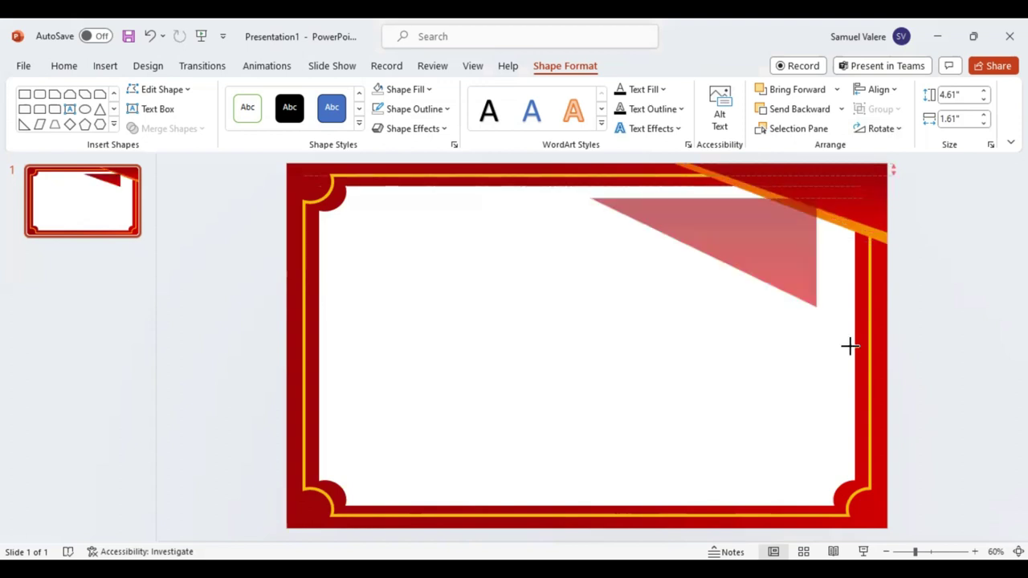
mouse_move(832, 305)
left_mouse_down()
mouse_move(864, 272)
mouse_move(859, 245)
left_mouse_up()
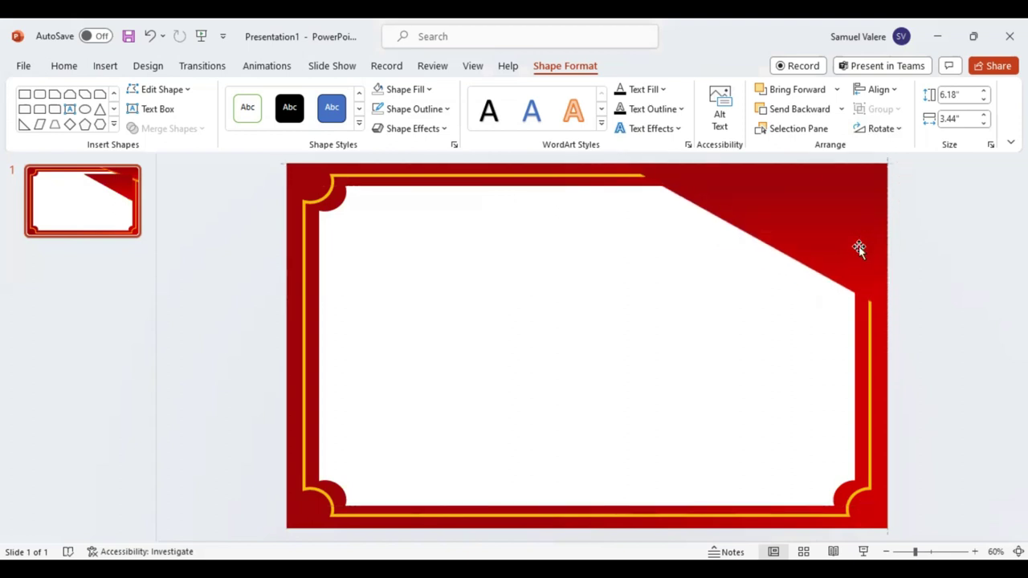
left_click(792, 109)
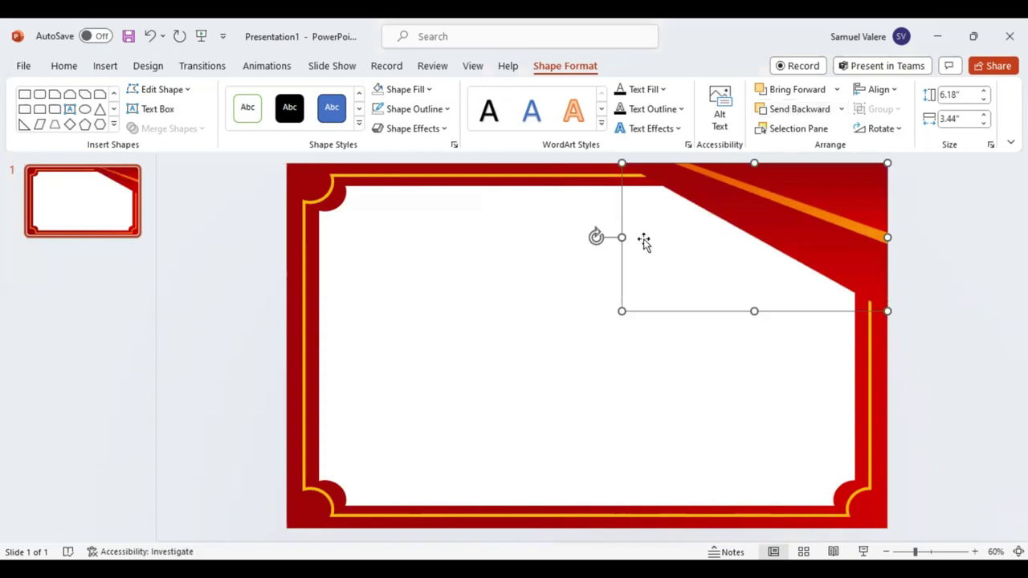
Step: Rotate the red corner shape slightly and switch it into Edit Points mode
left_click_drag(597, 237, 609, 236)
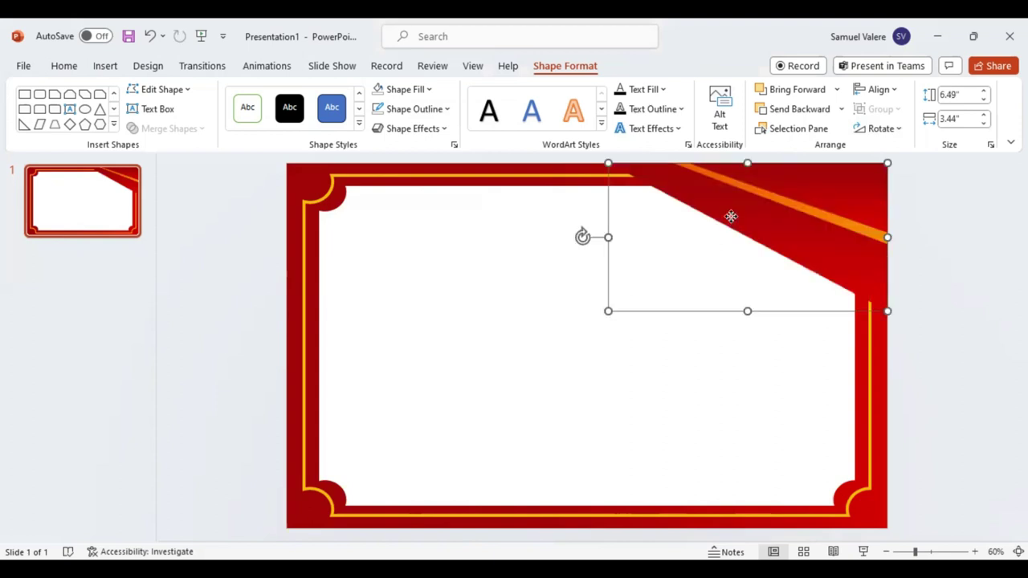
right_click(770, 264)
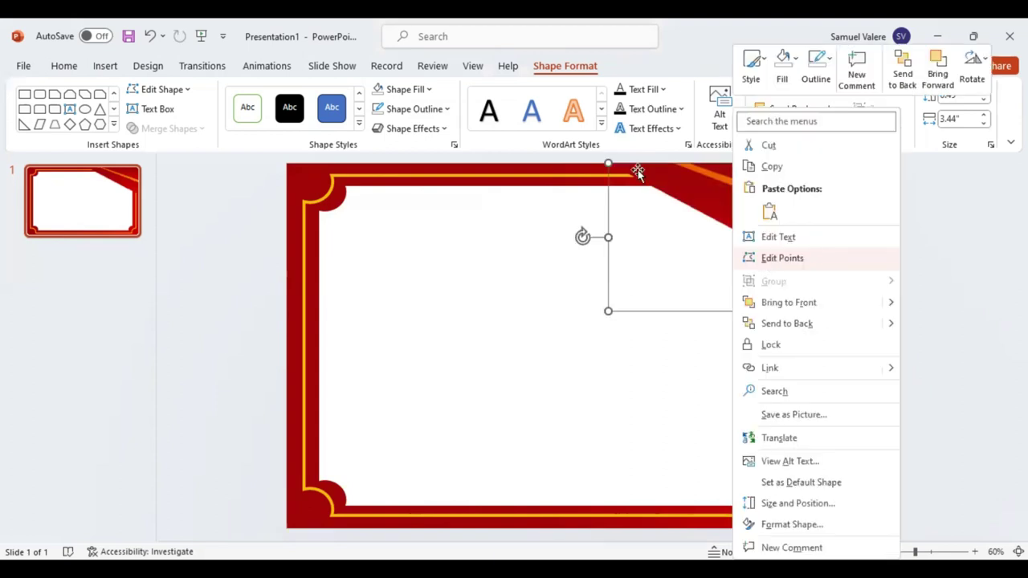
key("e")
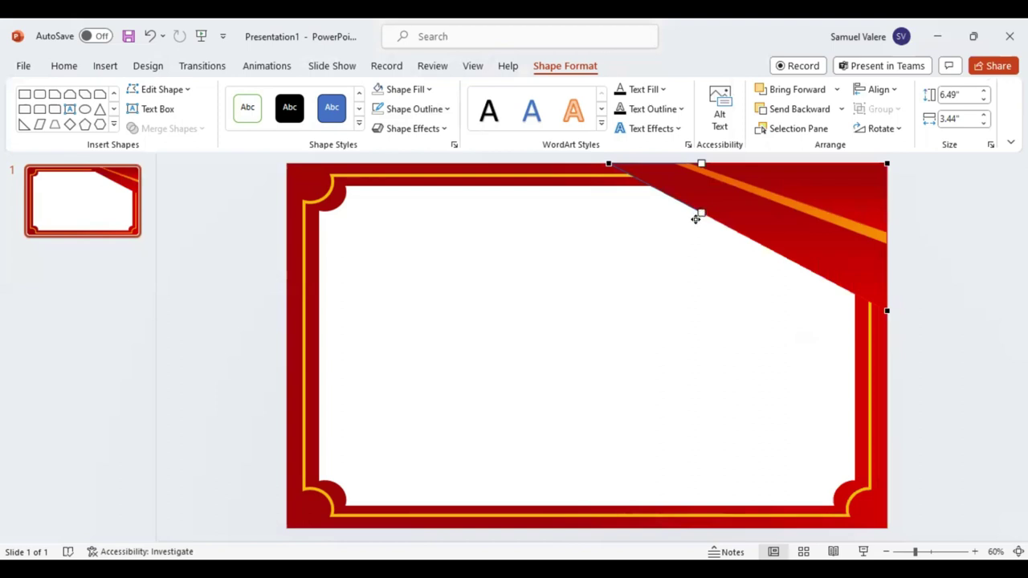
Step: Drag the corner shape's vertices and handles to bend its diagonal edge into a curve
left_click_drag(696, 220, 669, 229)
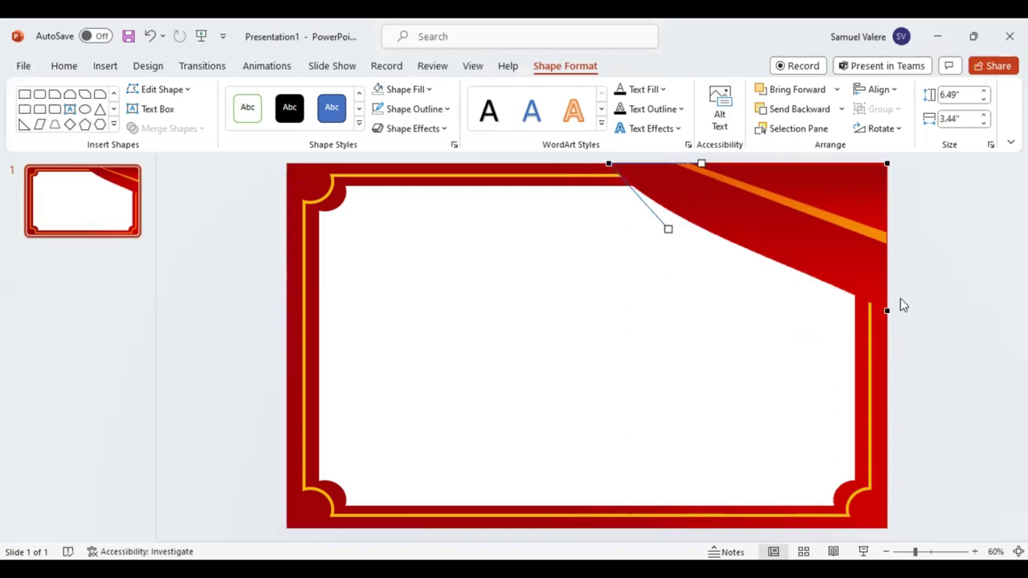
left_click(887, 311)
mouse_move(793, 261)
left_mouse_down()
mouse_move(764, 211)
mouse_move(775, 197)
left_mouse_up()
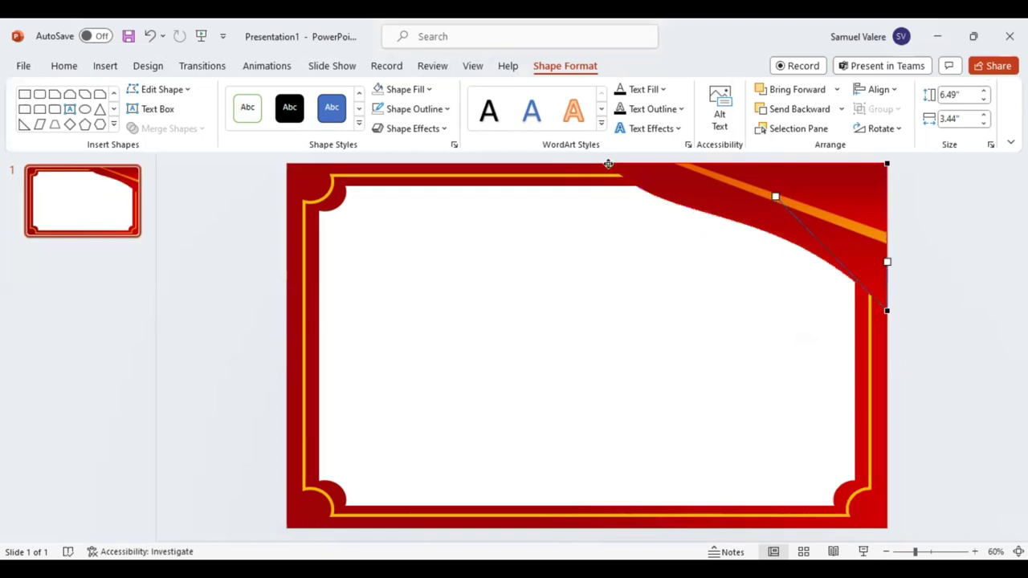
mouse_move(608, 164)
left_mouse_down()
mouse_move(665, 227)
mouse_move(649, 183)
left_mouse_up()
left_click(649, 179)
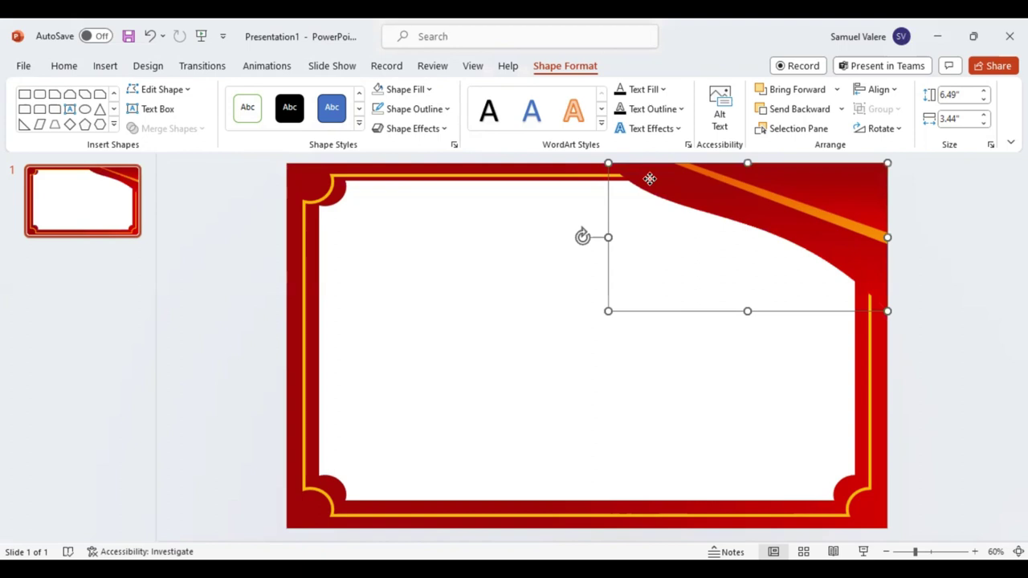
Step: Re-enter Edit Points to smooth the curved edge further, then select the curved shape
right_click(685, 311)
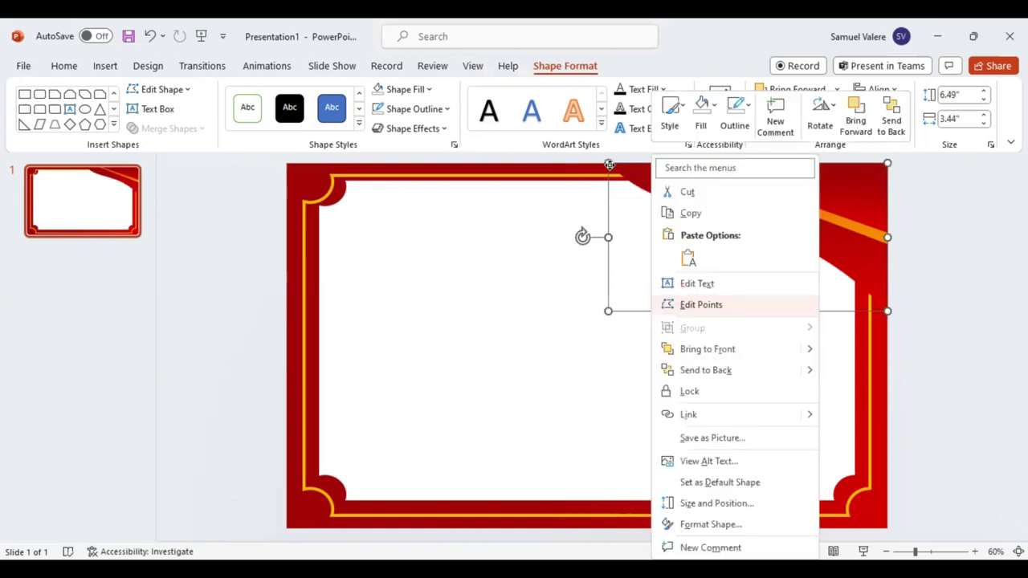
left_click(683, 305)
left_click_drag(622, 177, 669, 227)
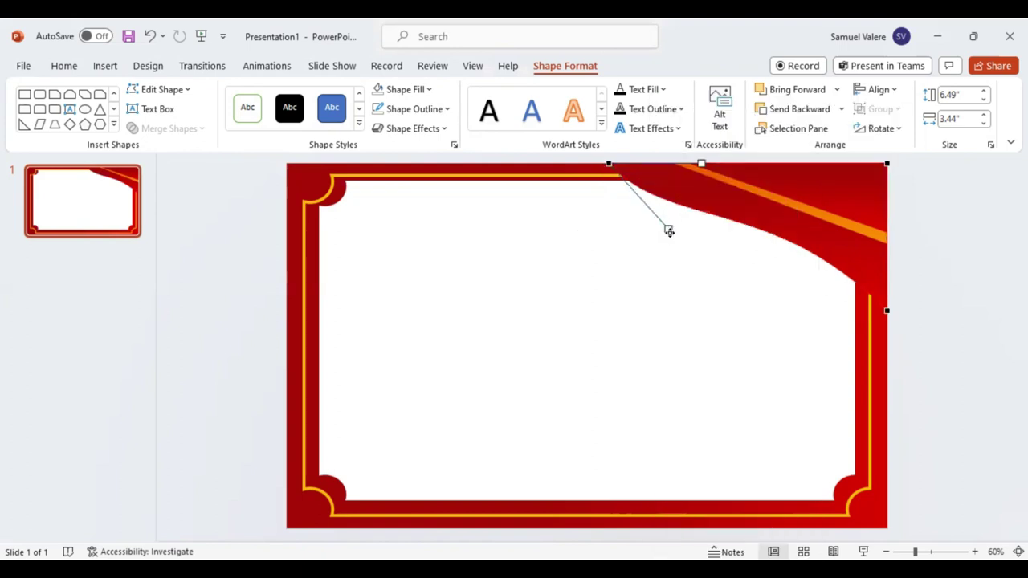
left_click_drag(667, 228, 662, 220)
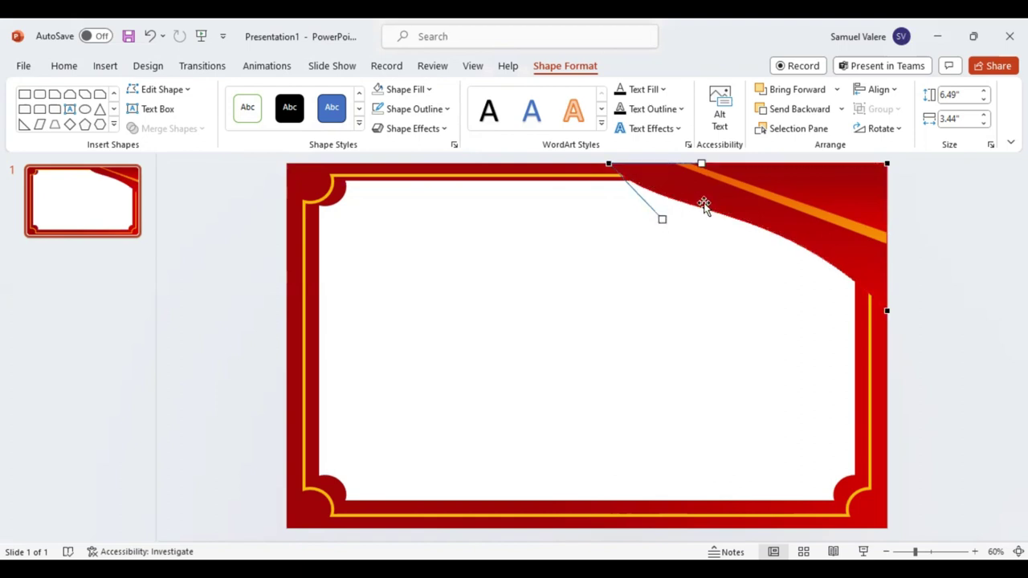
left_click(728, 210)
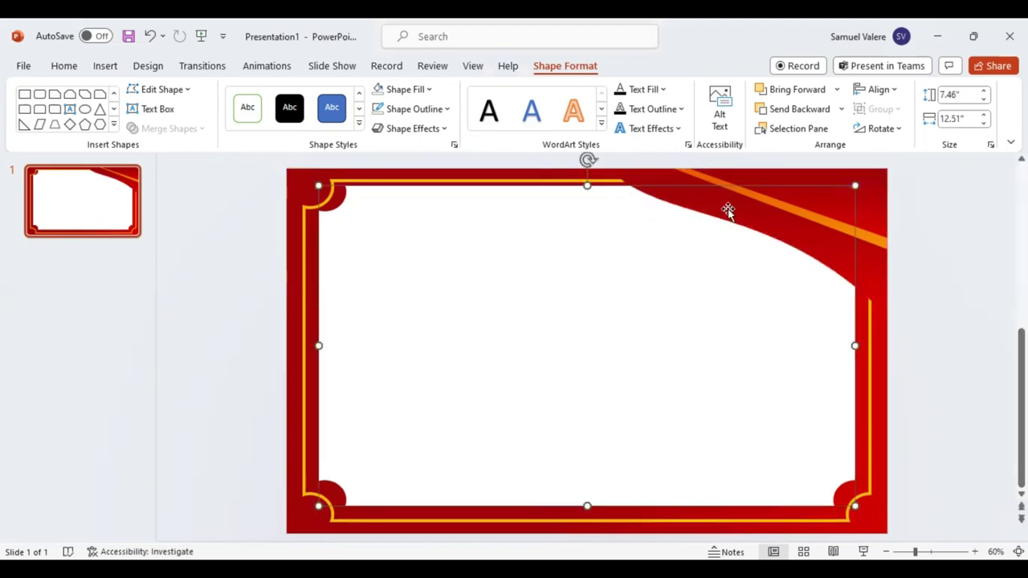
left_click(726, 210)
Step: Duplicate the red curve with Ctrl+D, shift the copy slightly up-left, and open its gradient fill
key("ctrl+d")
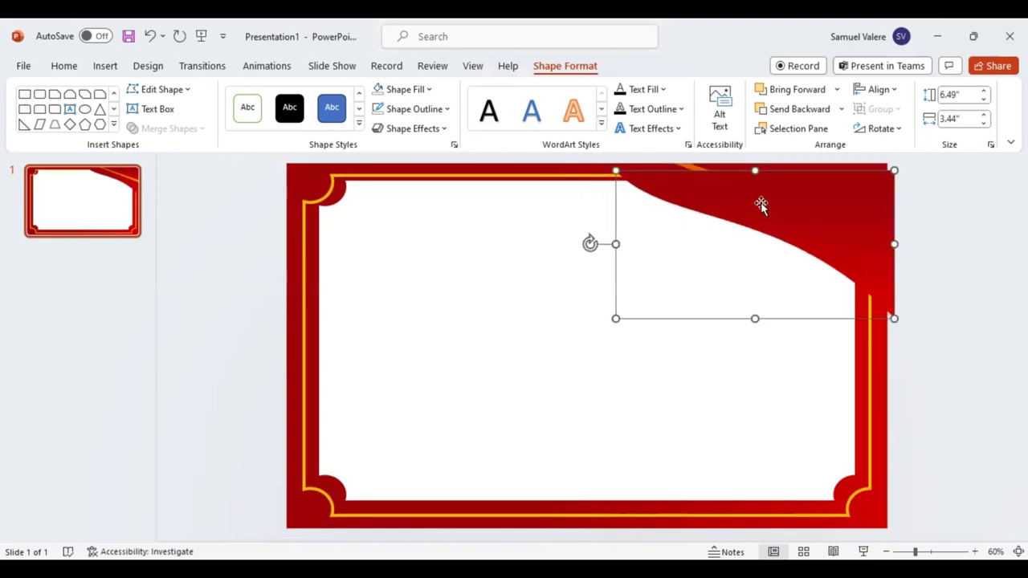
left_click_drag(750, 200, 742, 195)
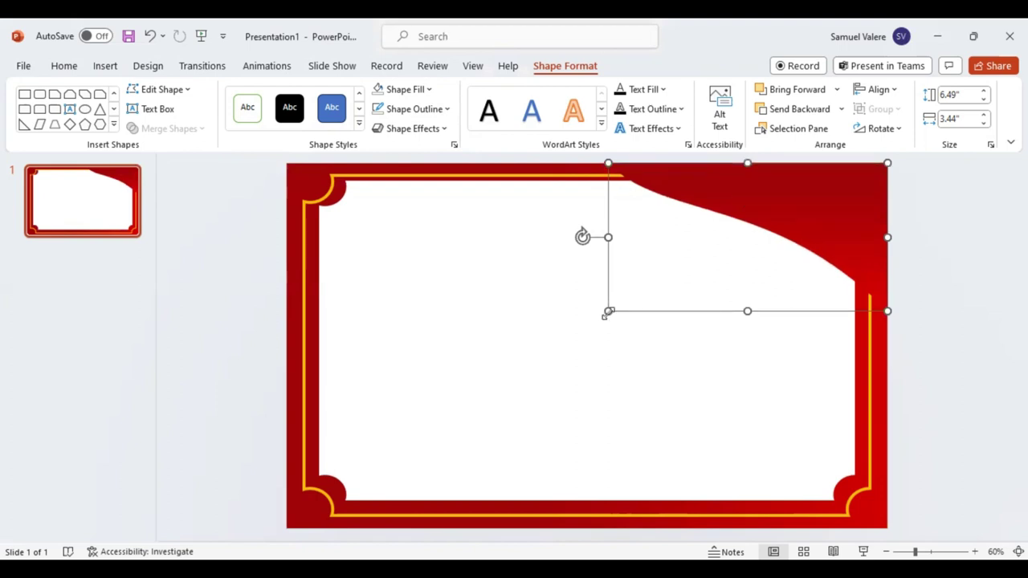
left_click(574, 323)
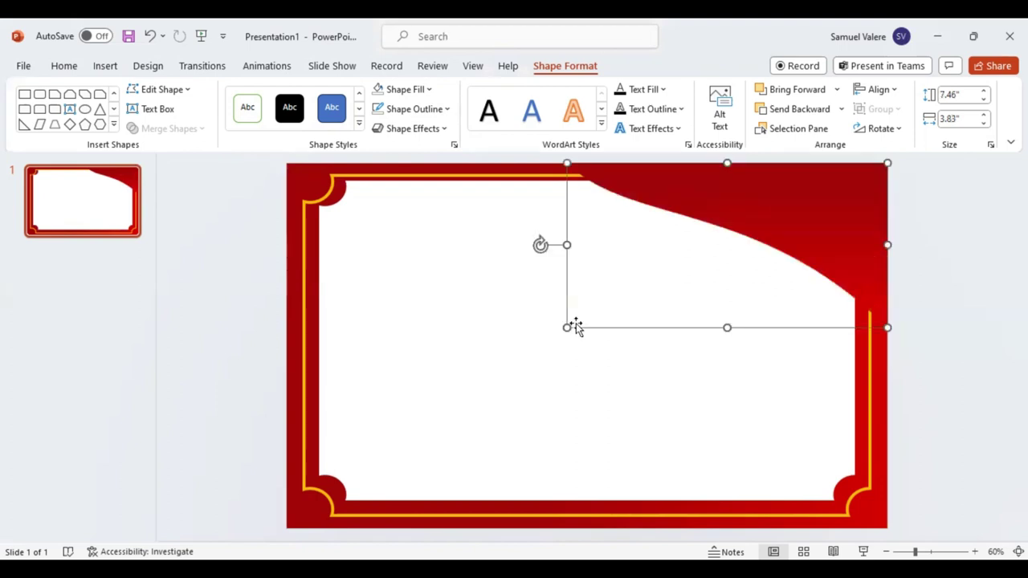
left_click(572, 325)
left_click(430, 89)
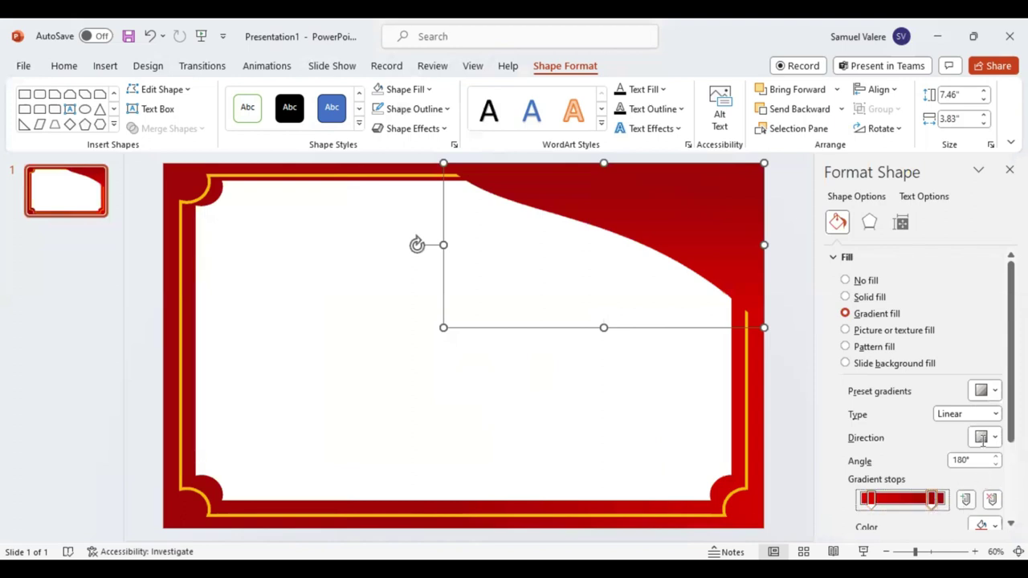
Step: Make both gradient stops orange and move one stop to the 29% position
scroll(984, 474, "down", 3)
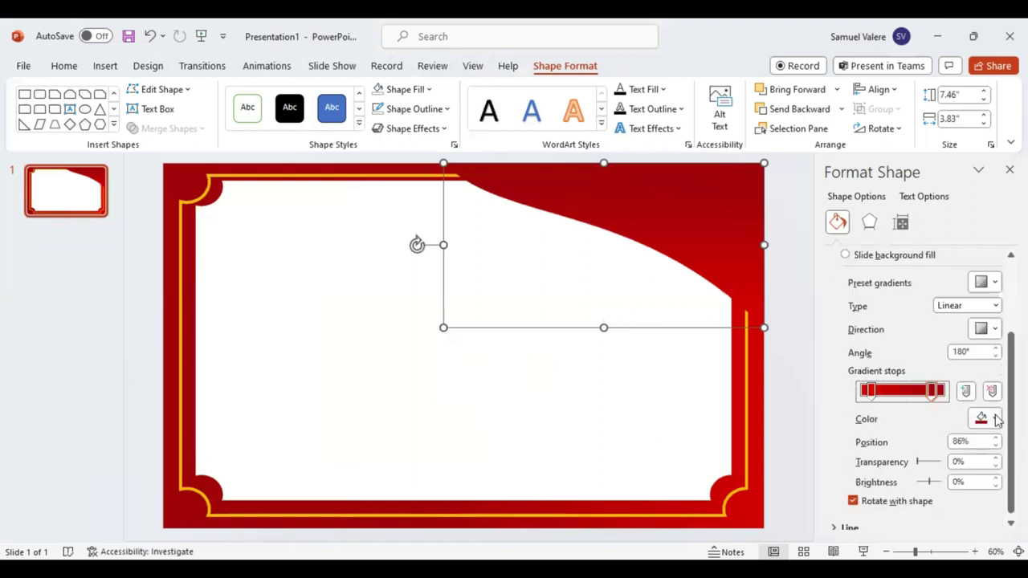
left_click(996, 419)
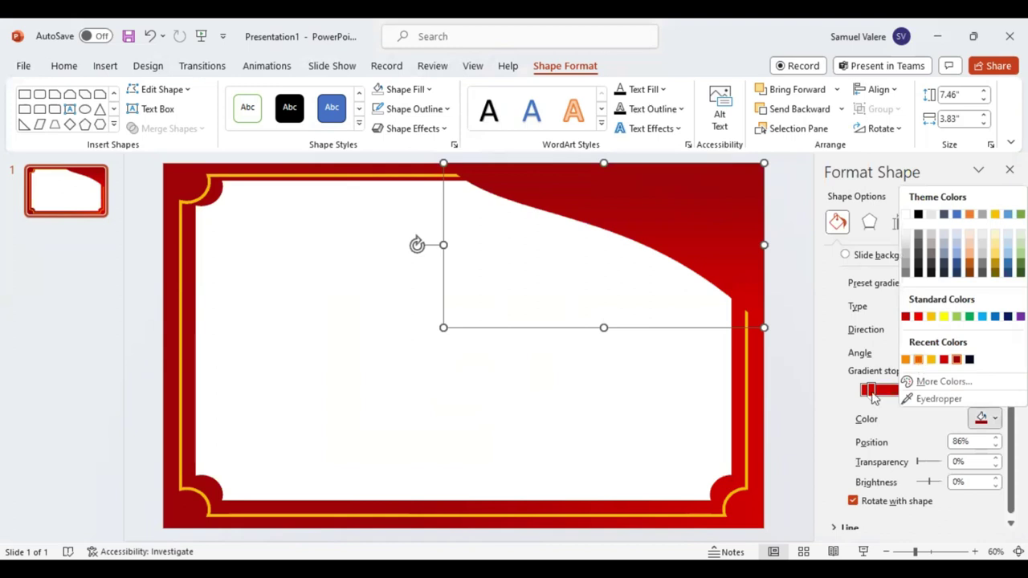
left_click(919, 361)
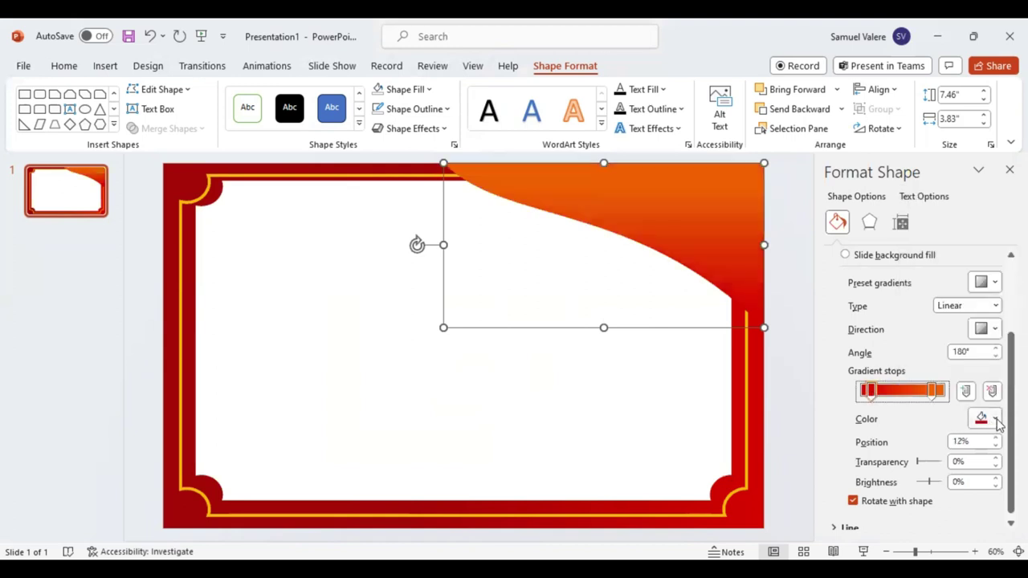
left_click(996, 420)
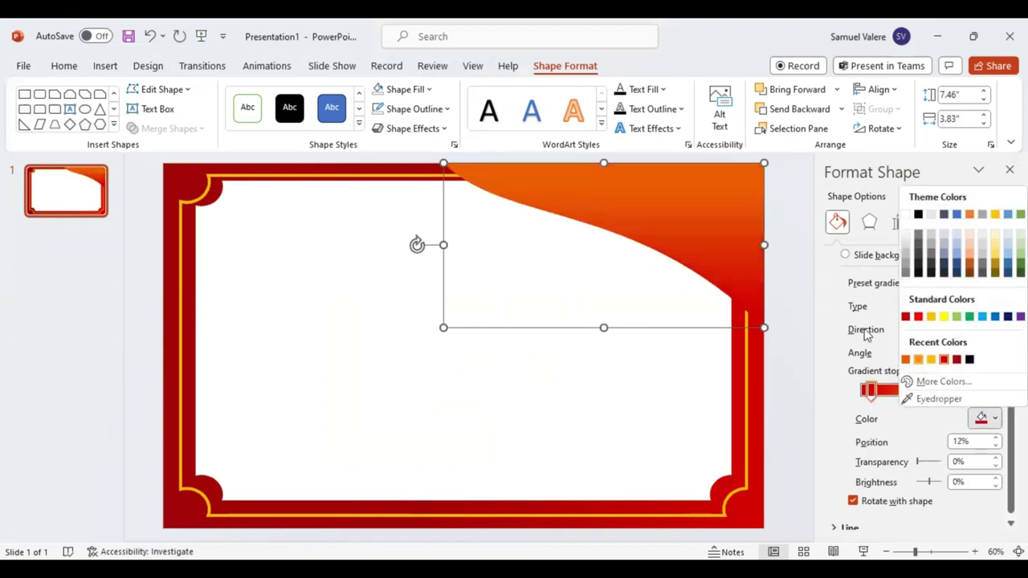
left_click(924, 361)
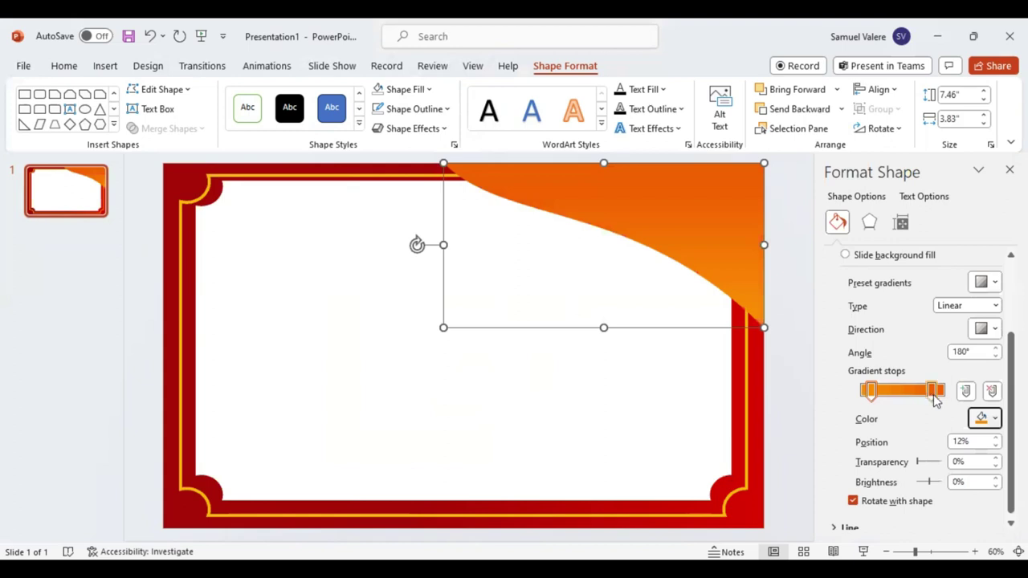
left_click(934, 393)
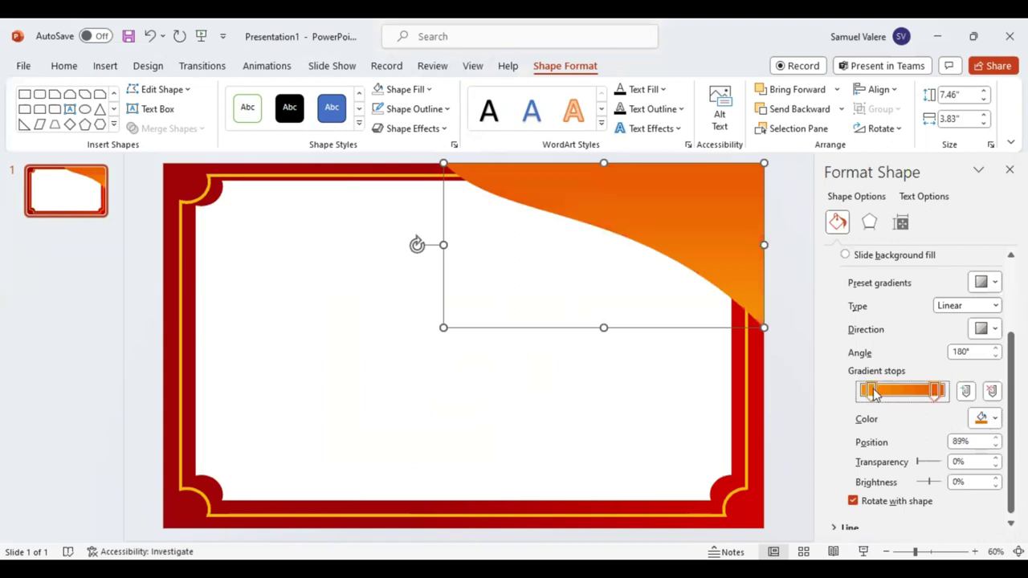
left_click_drag(873, 391, 885, 392)
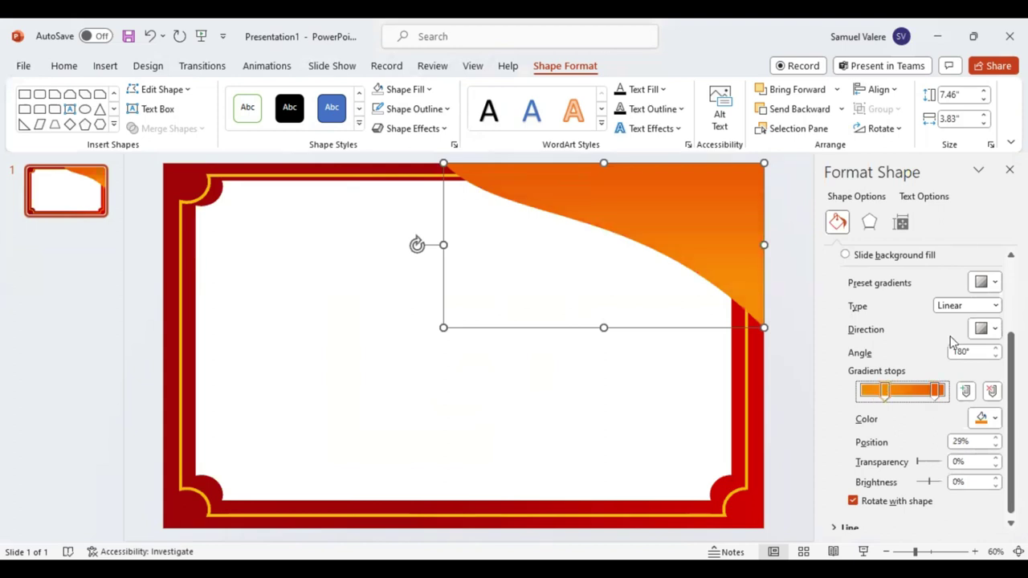
Step: Set the gradient direction to 180° after trying 135°, then close Format Shape
left_click(994, 330)
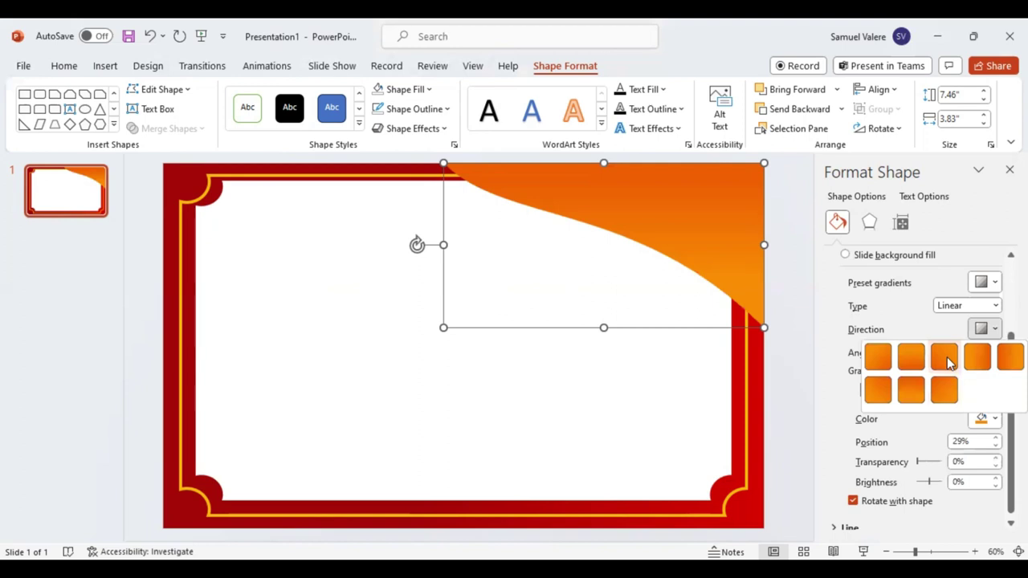
left_click(947, 357)
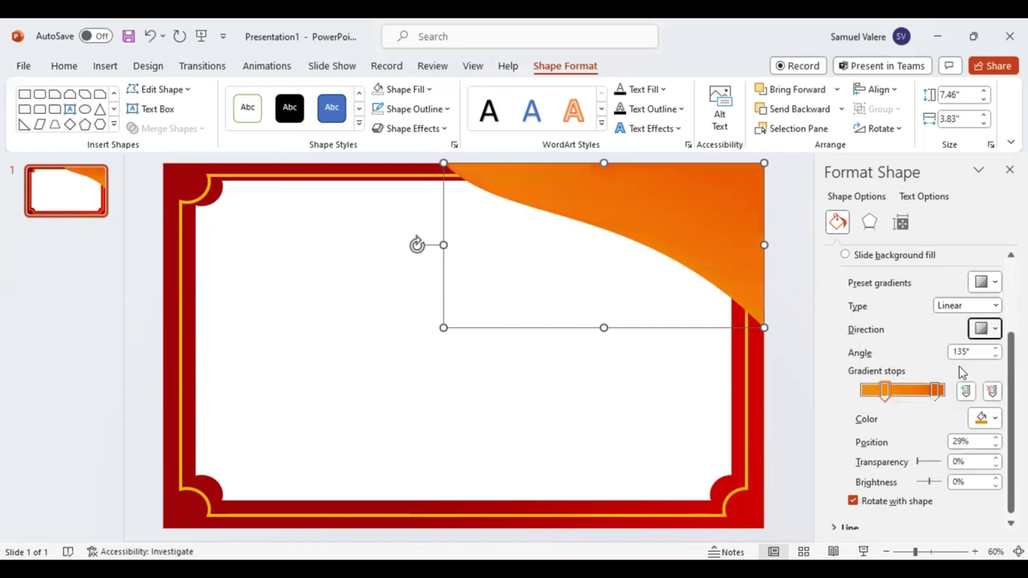
left_click(993, 330)
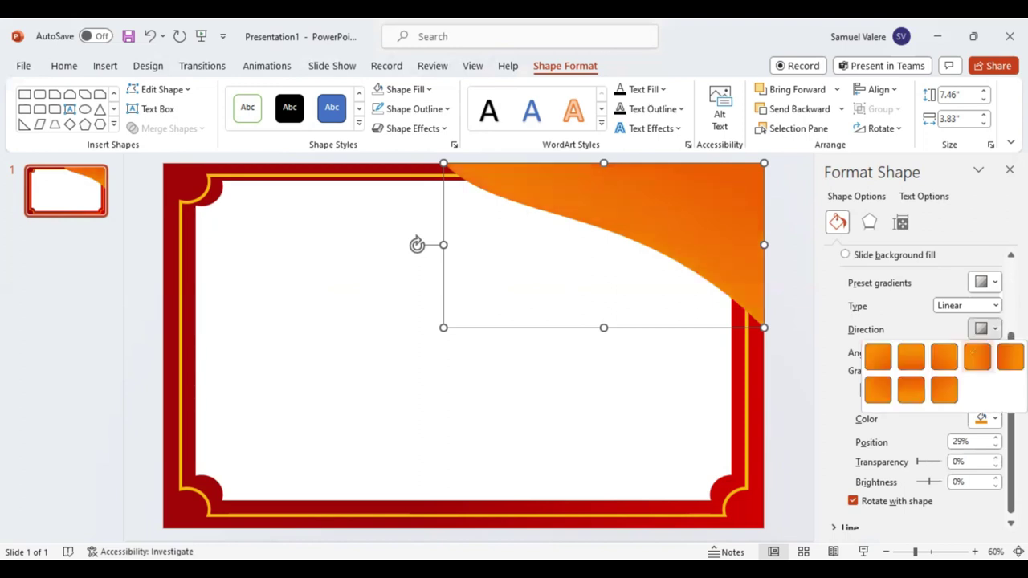
left_click(1011, 356)
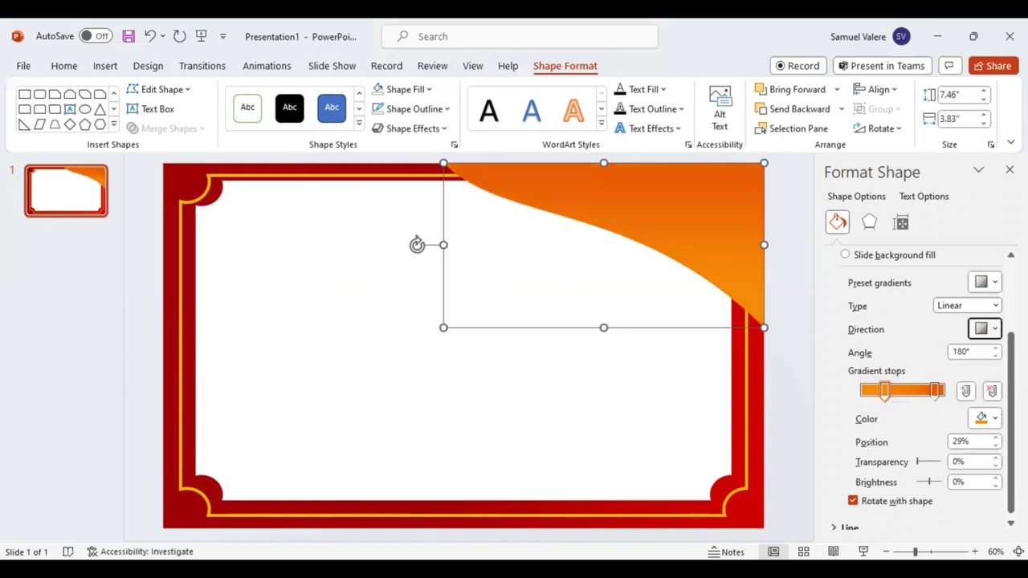
left_click(454, 144)
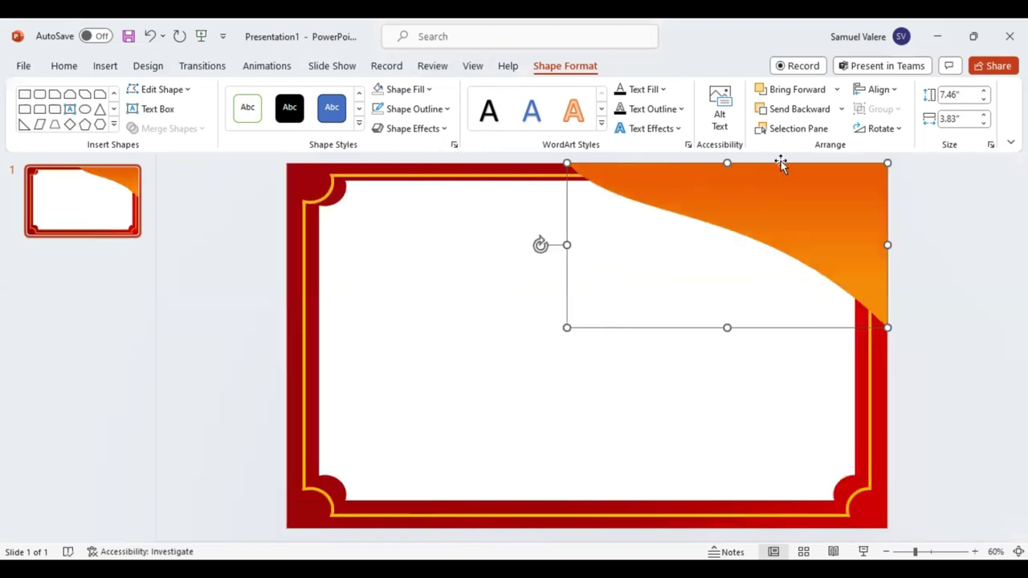
Step: Send the orange curve two layers back and widen it toward the left
left_click(787, 113)
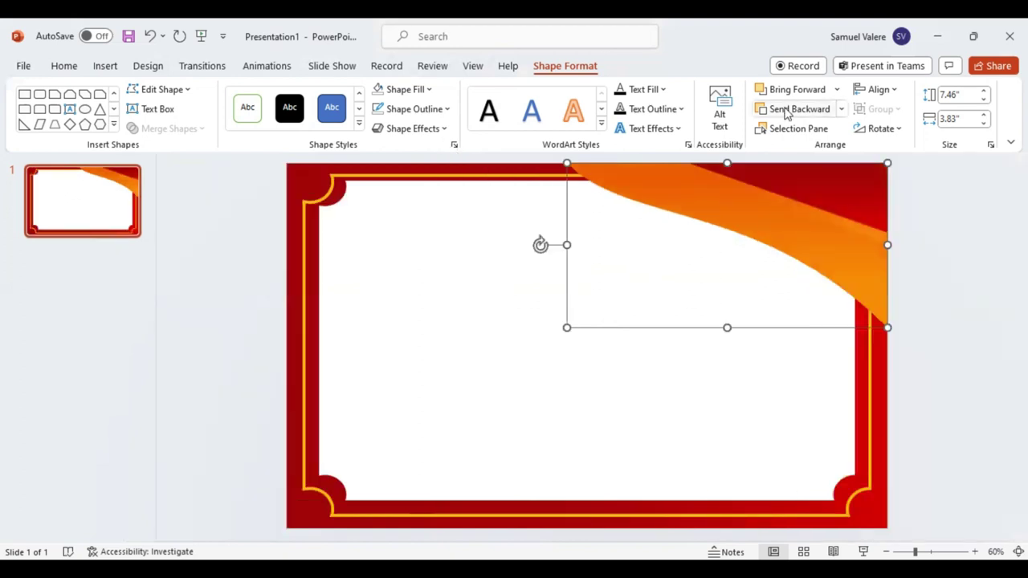
left_click(788, 113)
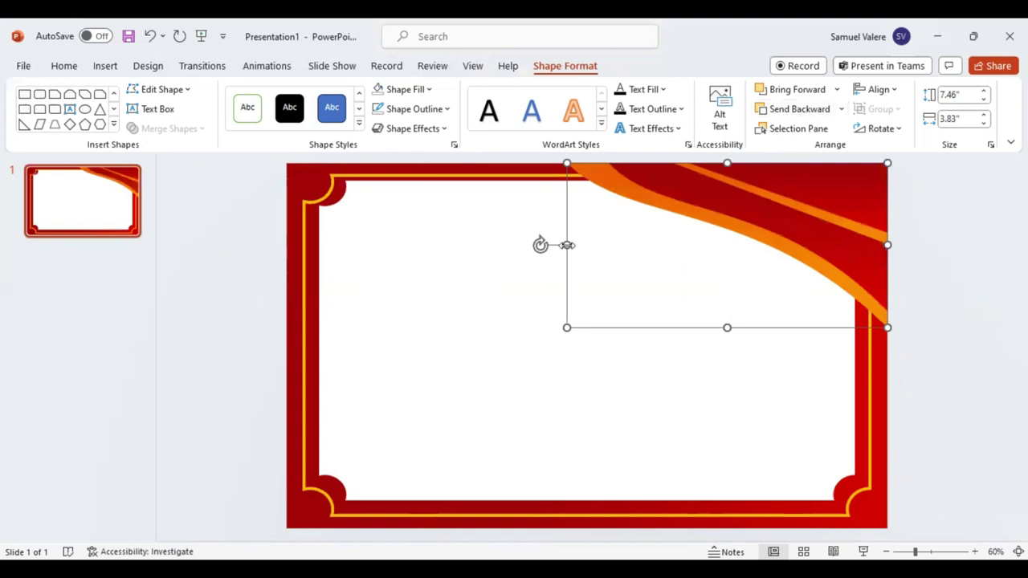
left_click_drag(567, 245, 596, 237)
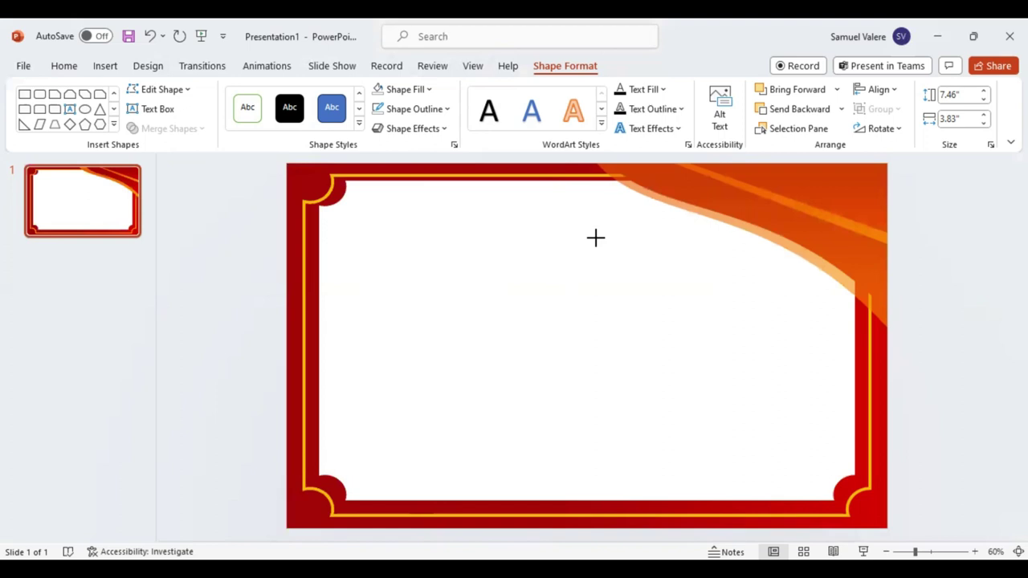
left_click(596, 235)
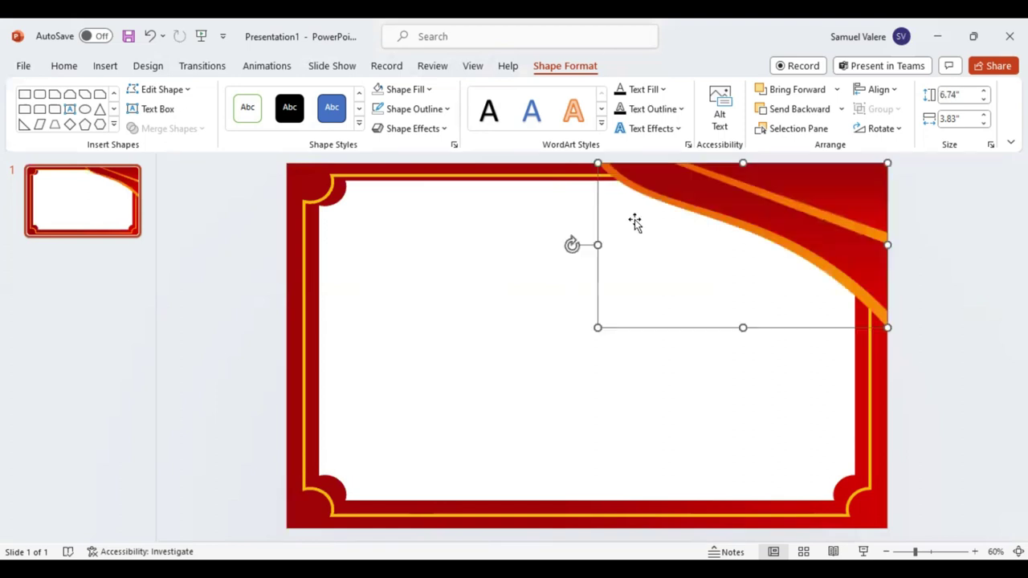
left_click(744, 322)
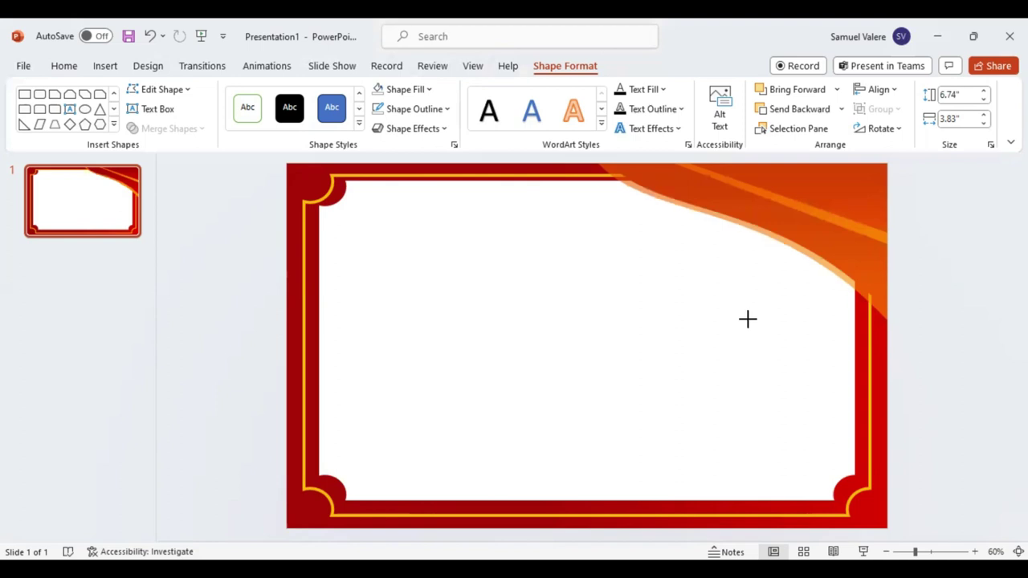
left_click(747, 318)
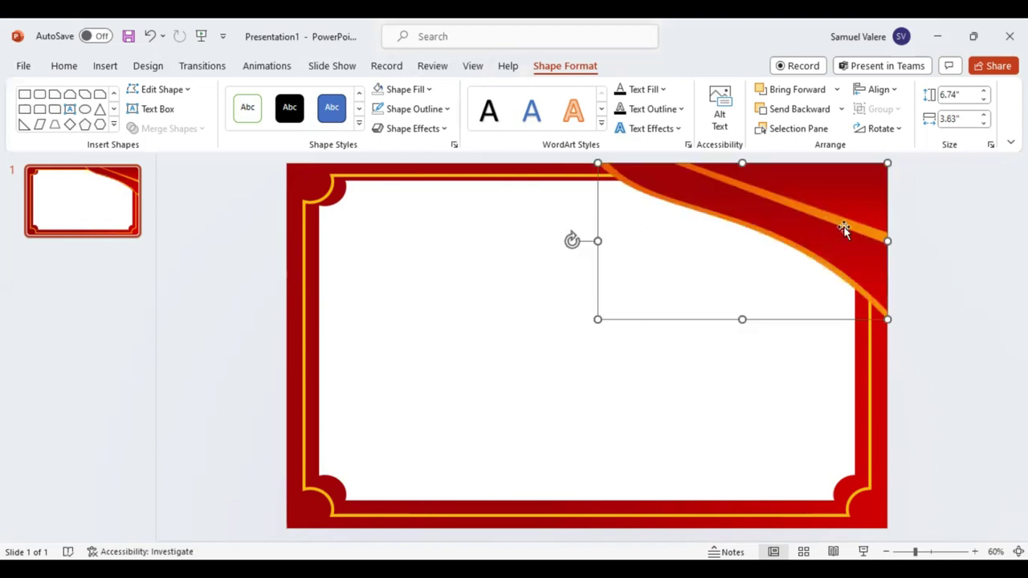
left_click(843, 227)
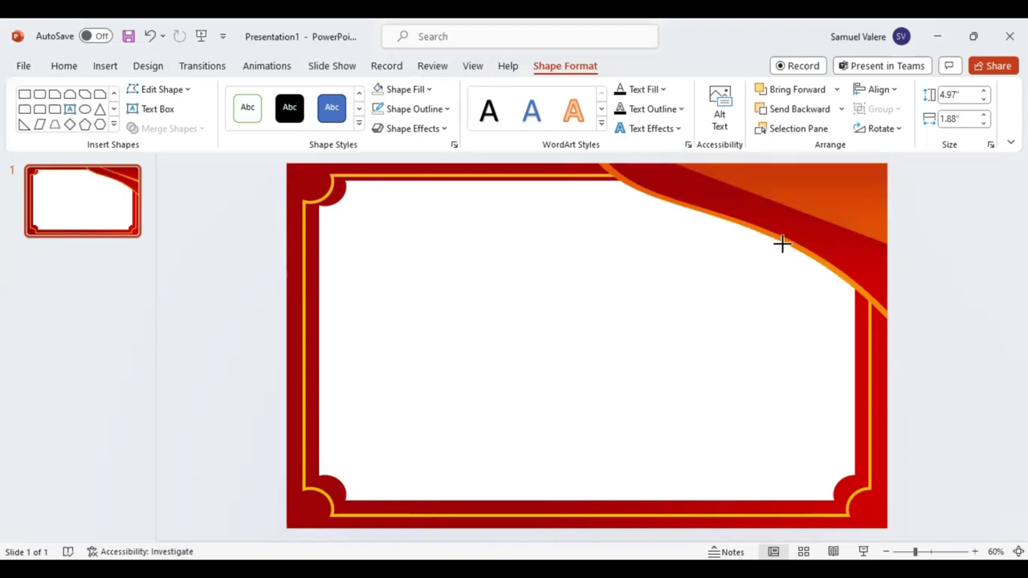
key("ctrl+v")
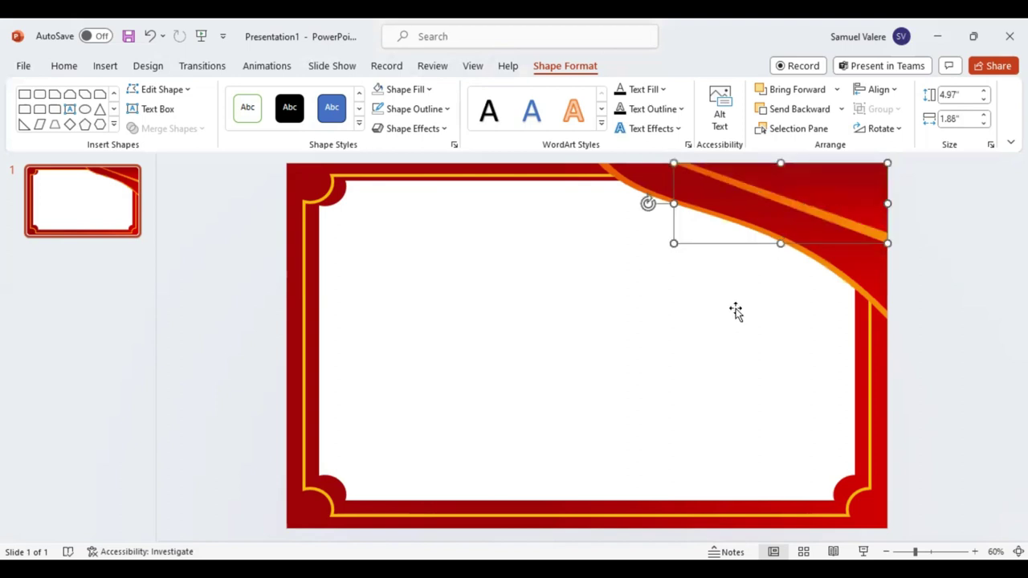
Step: Stretch the larger swoosh from its lower-left corner to about 6.84" × 3.6"
left_click(788, 223)
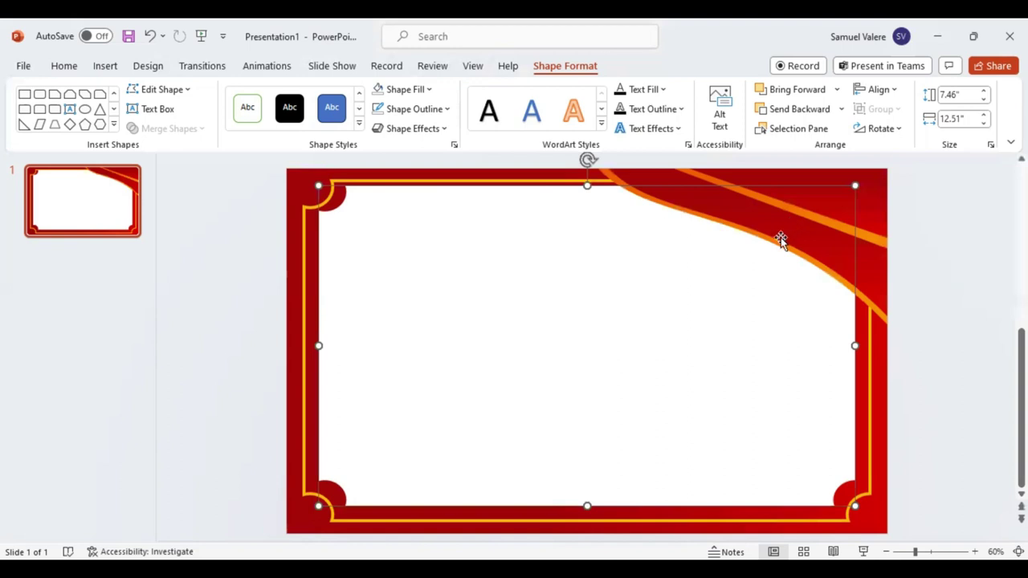
left_click(719, 229)
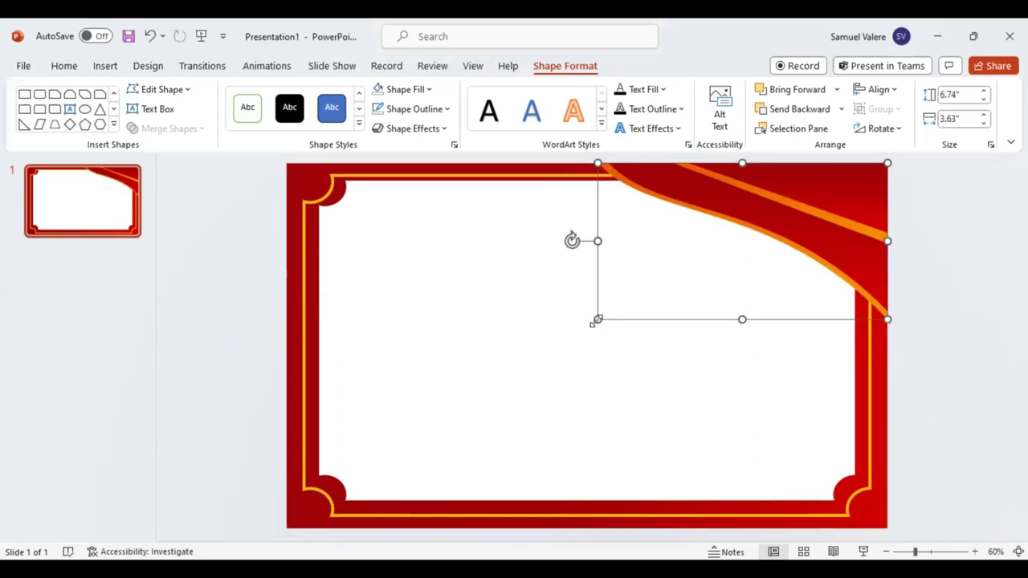
left_click_drag(597, 319, 588, 329)
key("Escape")
left_click(728, 215)
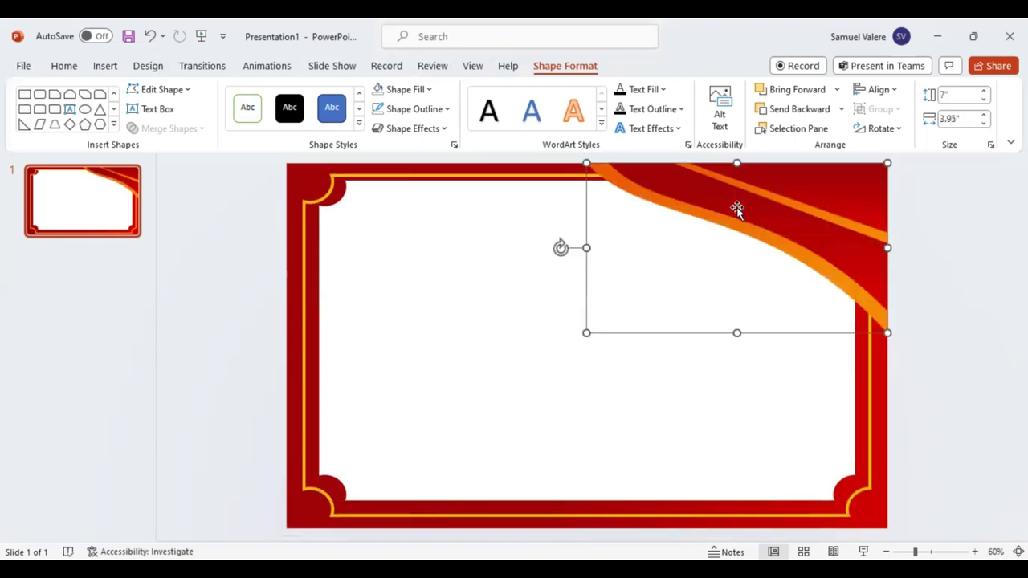
left_click_drag(609, 310, 597, 314)
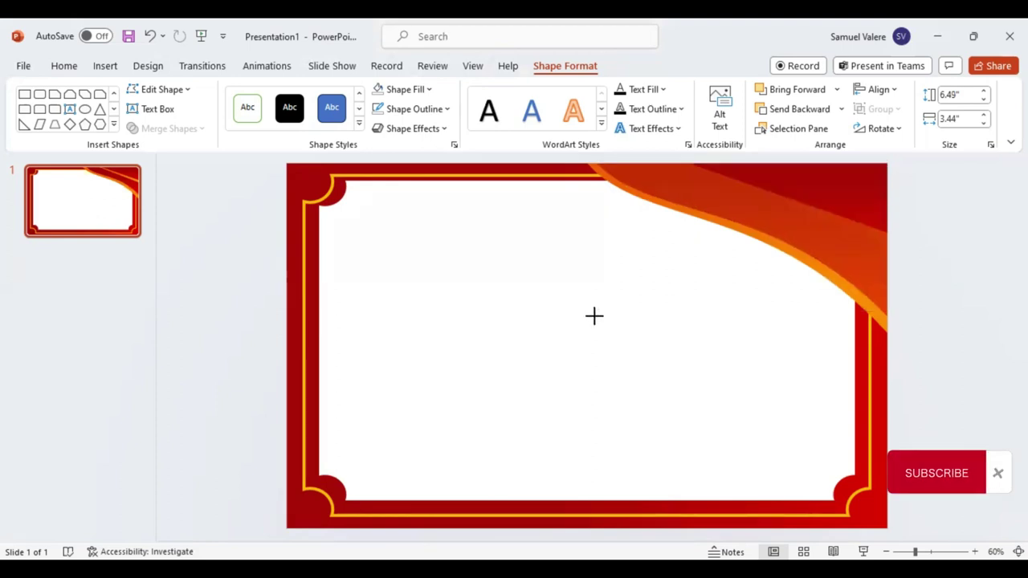
left_click_drag(596, 314, 593, 317)
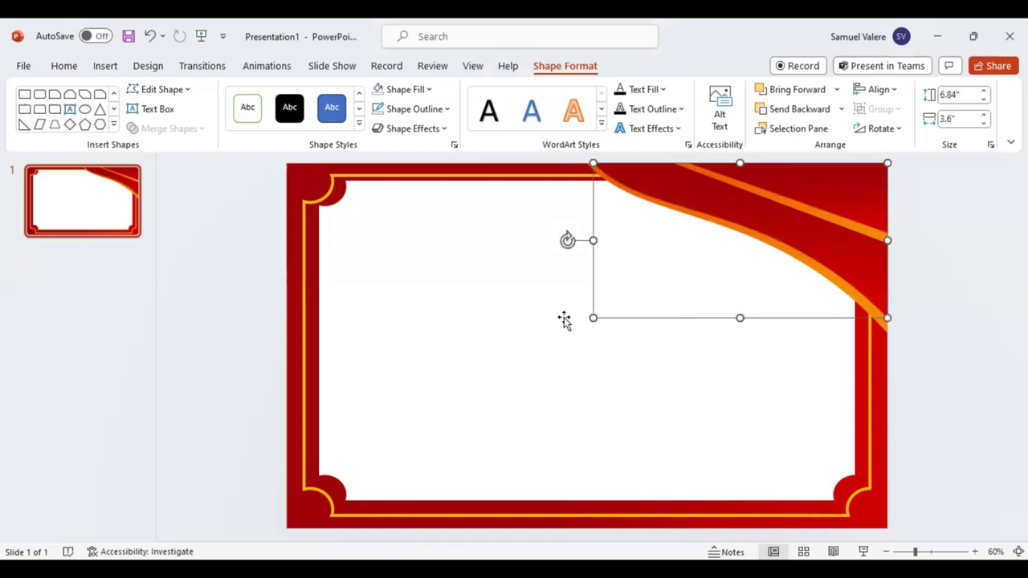
Step: Add a text box reading 'Certificate' in Arial Black
left_click(153, 109)
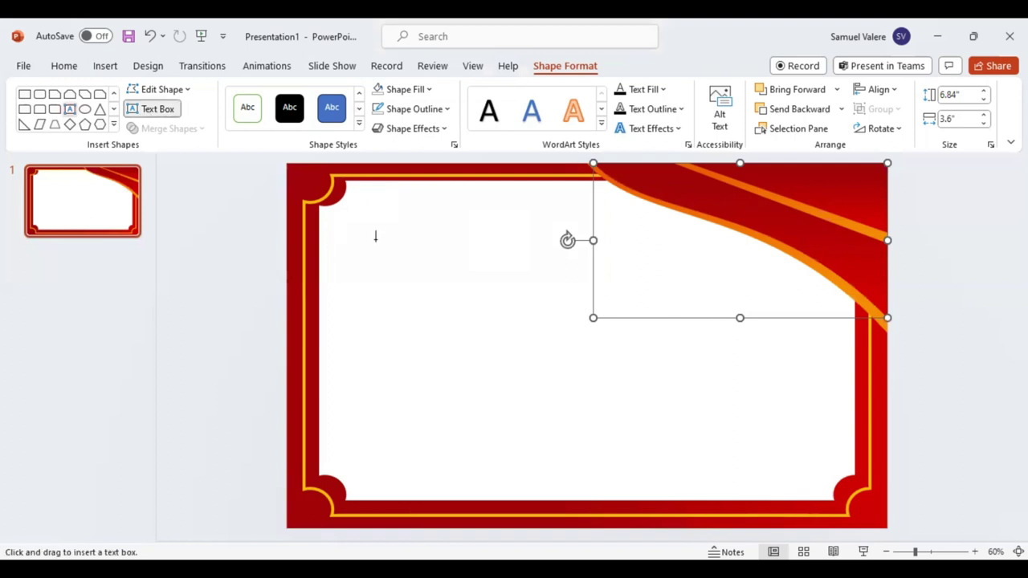
left_click_drag(372, 238, 606, 291)
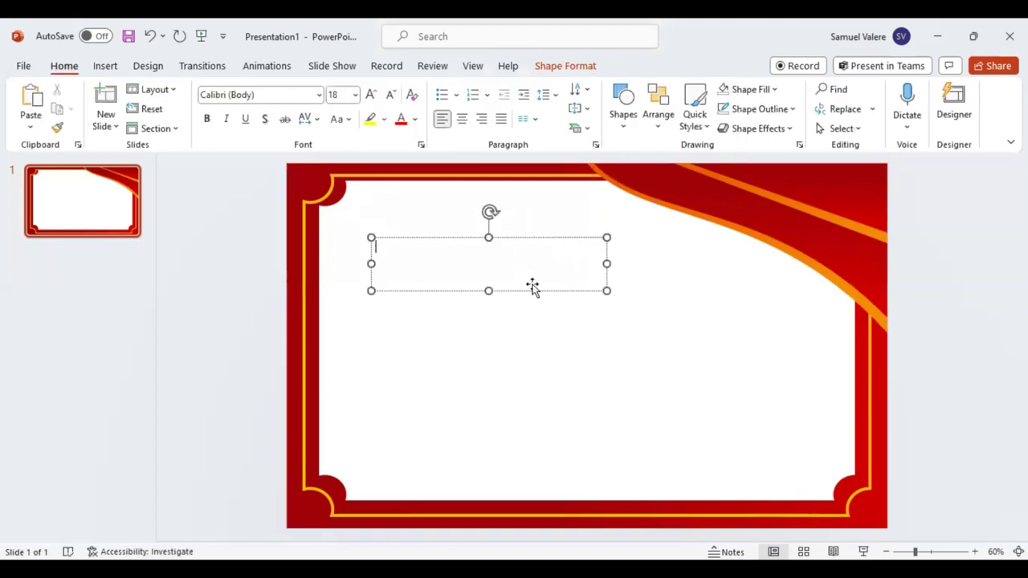
type("Certif")
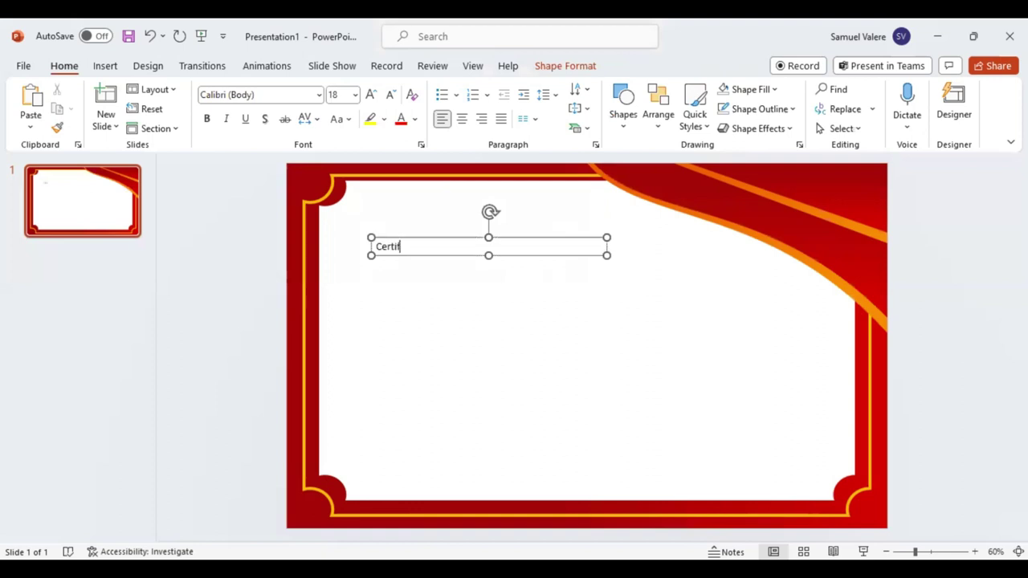
type("icate")
double_click(400, 246)
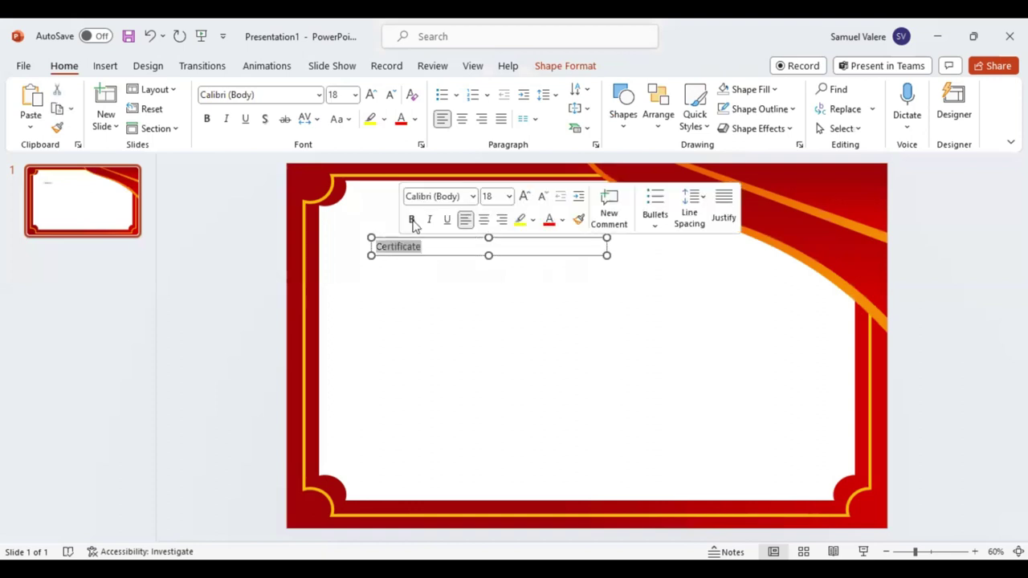
left_click(279, 94)
type("Arial Black")
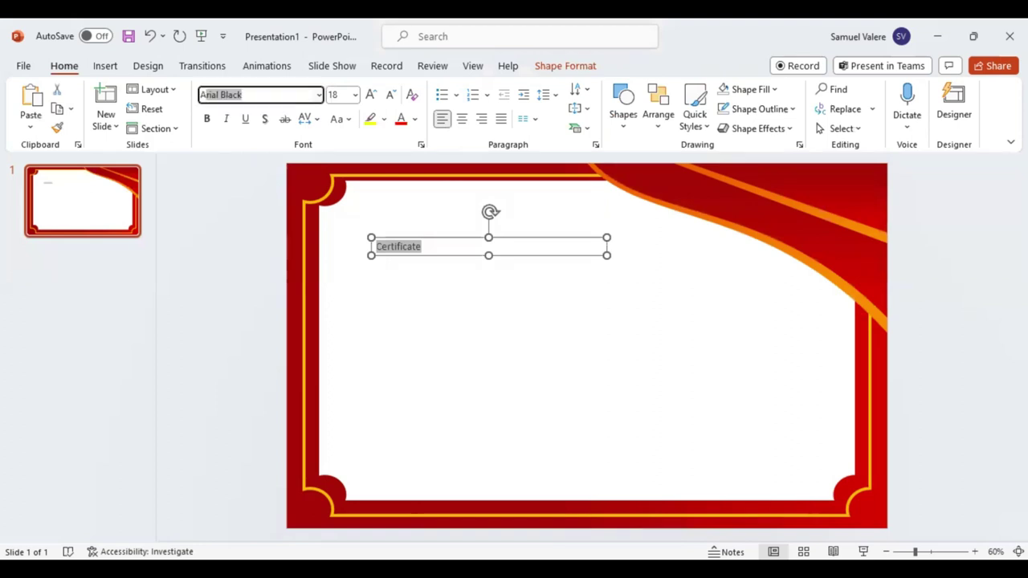
key("Return")
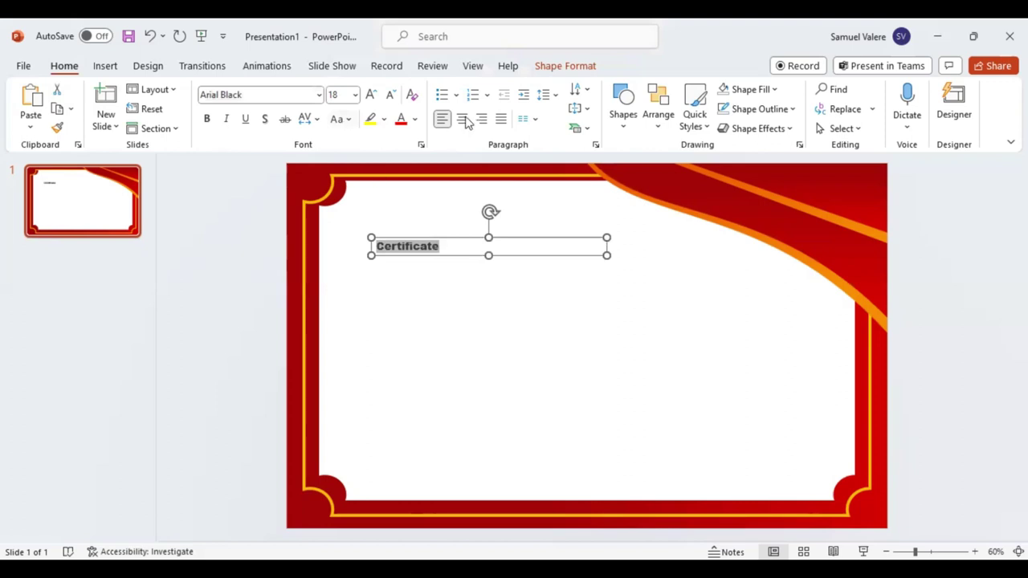
Step: Make the title uppercase, centre it, and enlarge it to 54 pt
key("ctrl+shift+a")
left_click(463, 119)
left_click(371, 95)
left_click(371, 94)
left_click(371, 94)
left_click(371, 94)
left_click(371, 95)
left_click(371, 95)
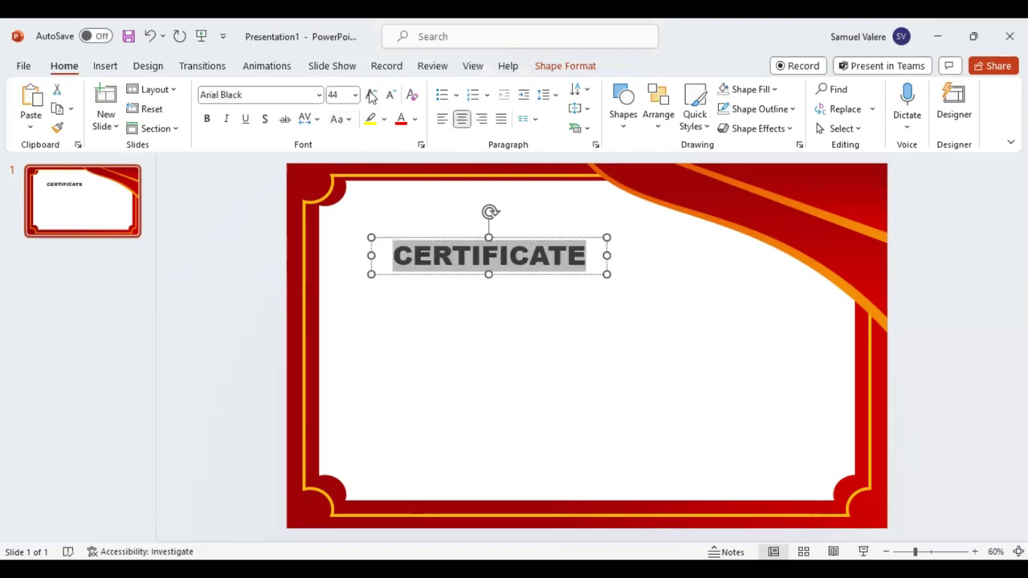
left_click(371, 95)
left_click(371, 95)
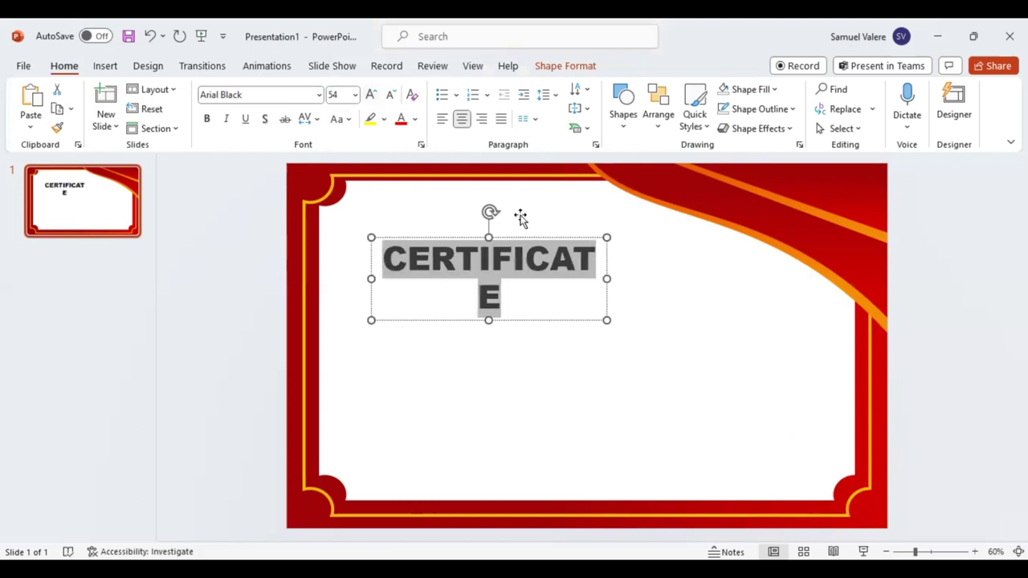
Step: Widen the title box, apply Loose character spacing, and place it under the top border
left_click_drag(608, 280, 642, 278)
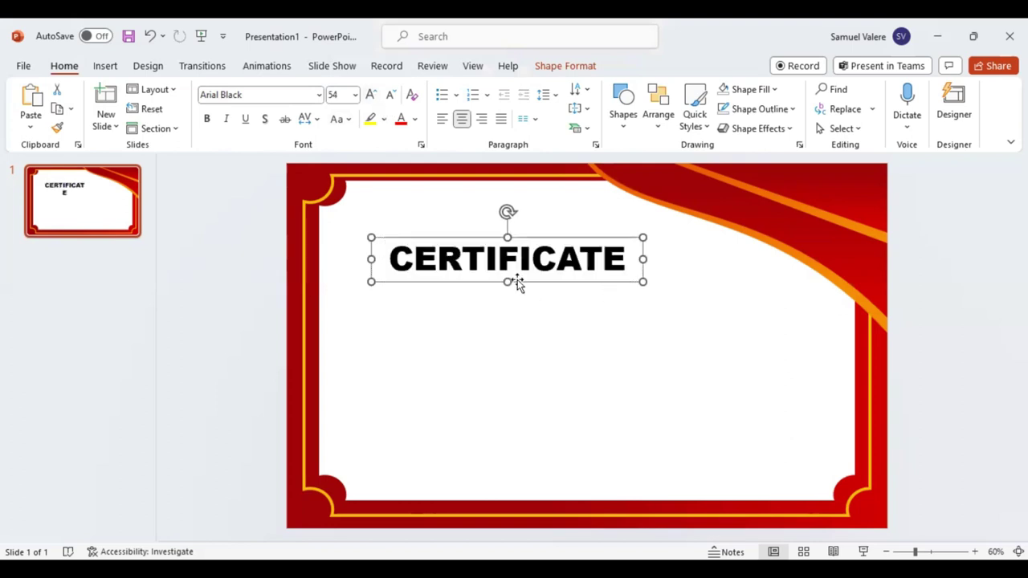
left_click_drag(509, 243, 495, 233)
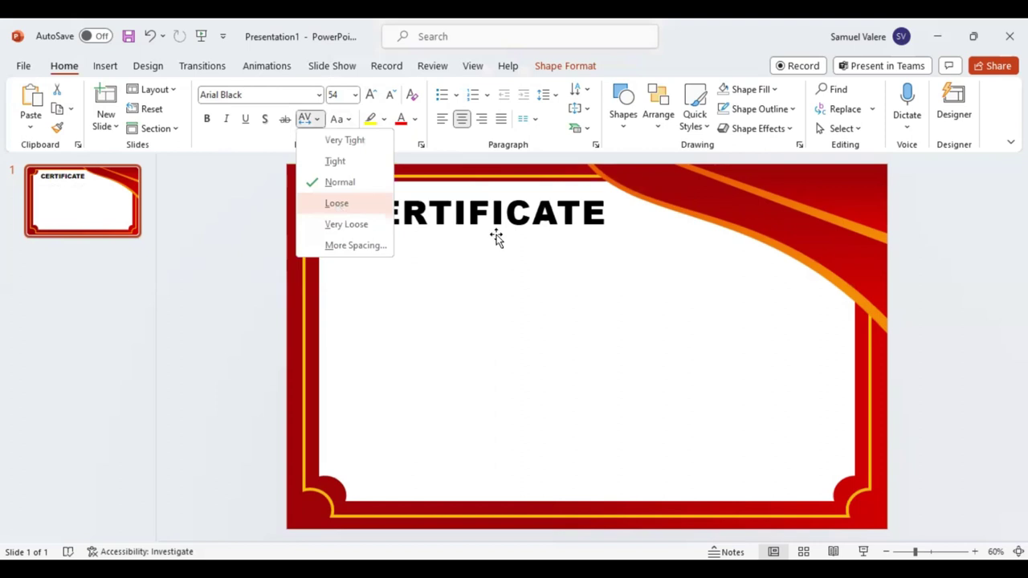
key("Return")
left_click_drag(502, 235, 511, 235)
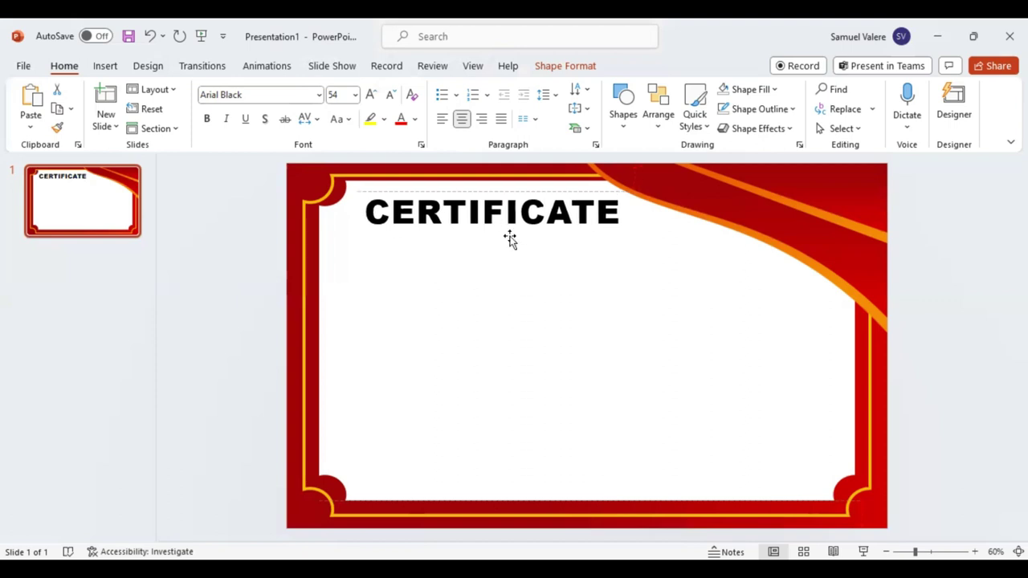
left_click_drag(511, 235, 506, 242)
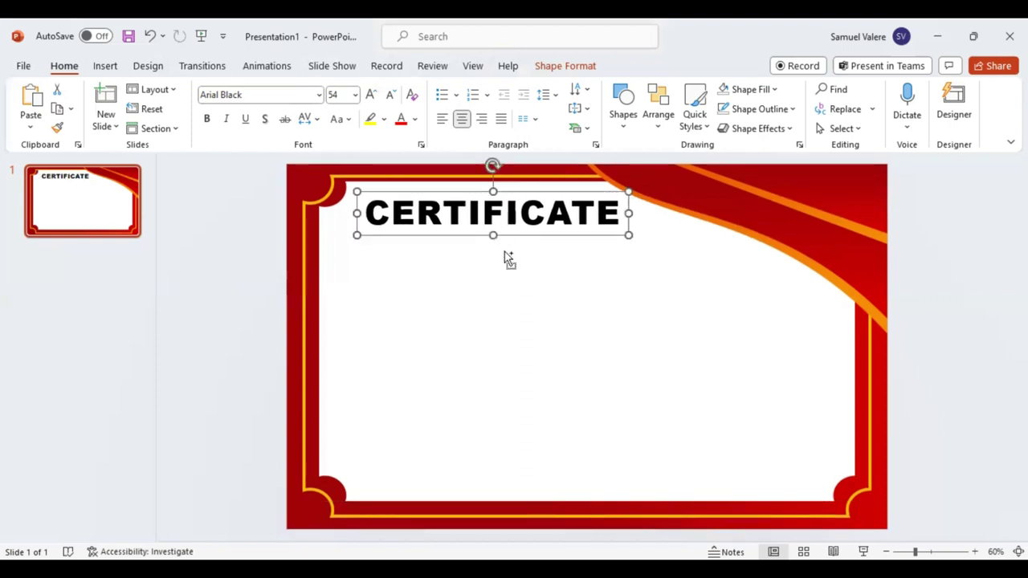
Step: Copy the title below itself and change its text to 'Of Appreciation'
left_click_drag(522, 234, 518, 273)
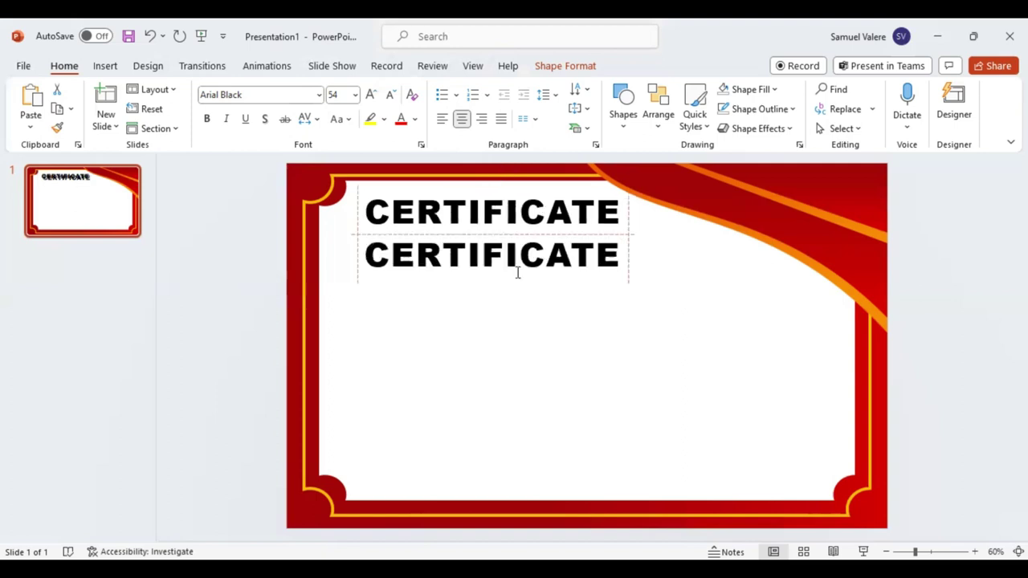
double_click(514, 259)
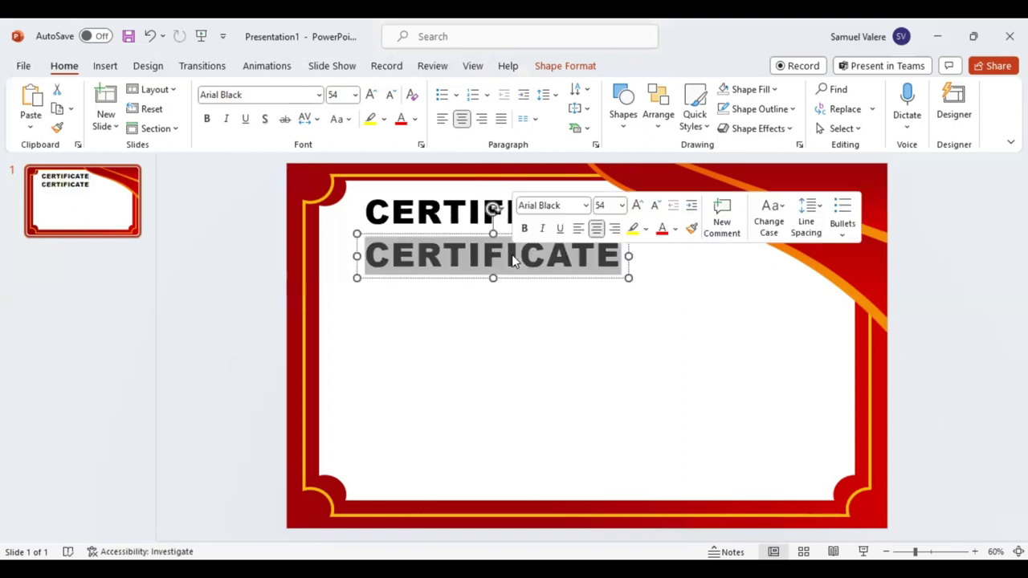
type("Of Appr")
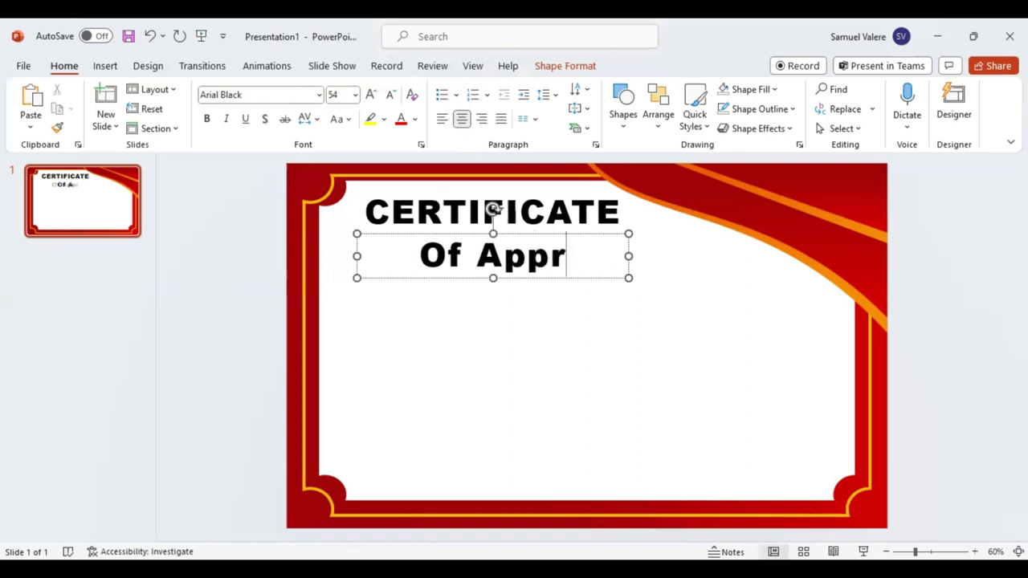
type("eciation")
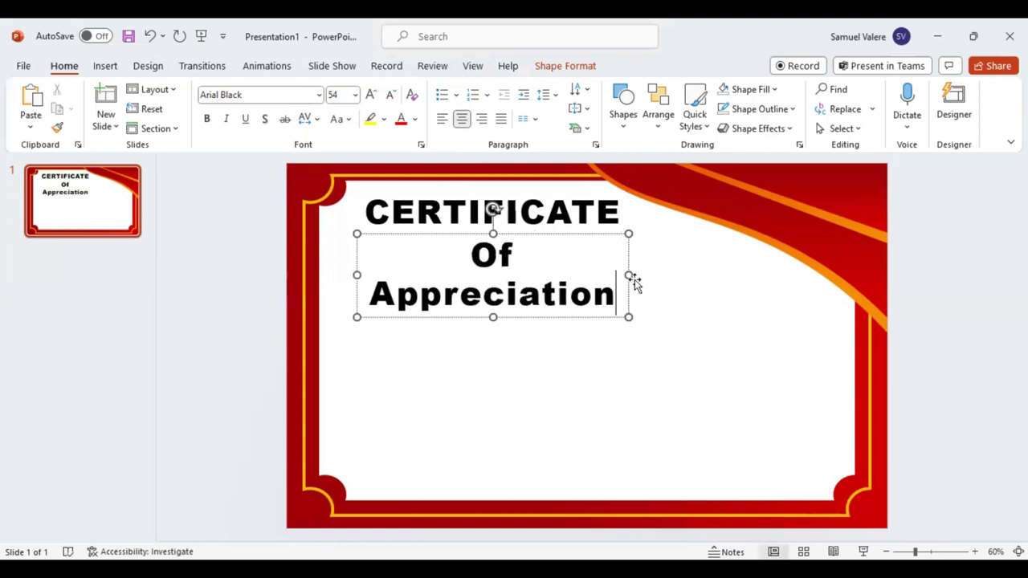
left_click_drag(629, 275, 705, 273)
Step: Shrink the Of Appreciation text to 24 pt and narrow its box
left_click(571, 255)
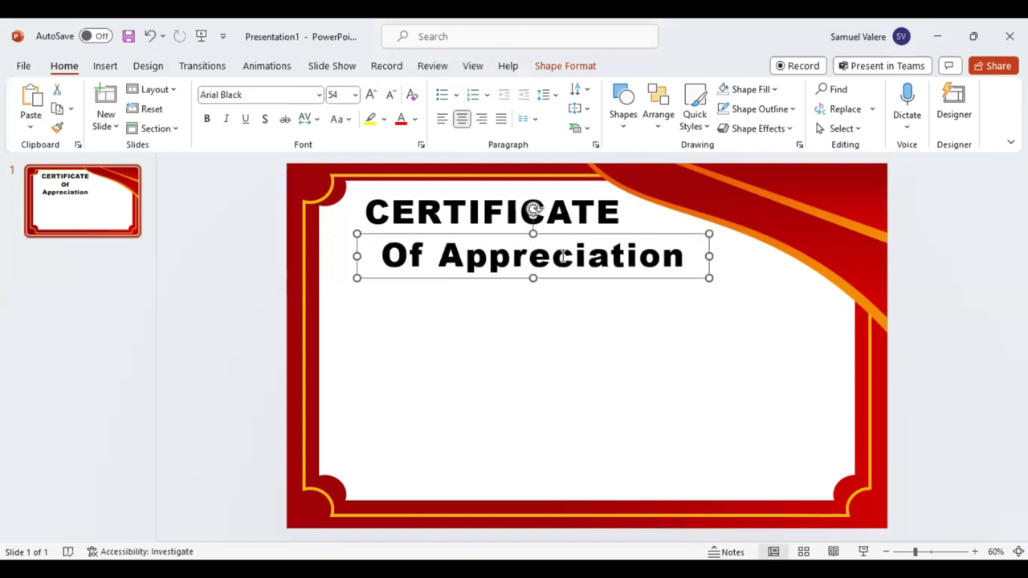
key("ctrl+a")
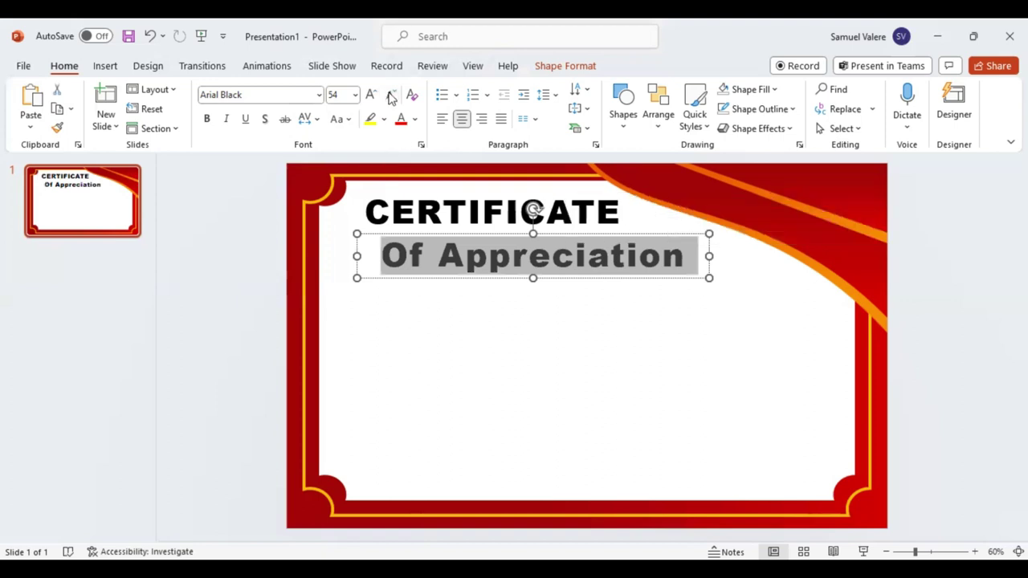
left_click(391, 95)
left_click(391, 95)
left_click(391, 95)
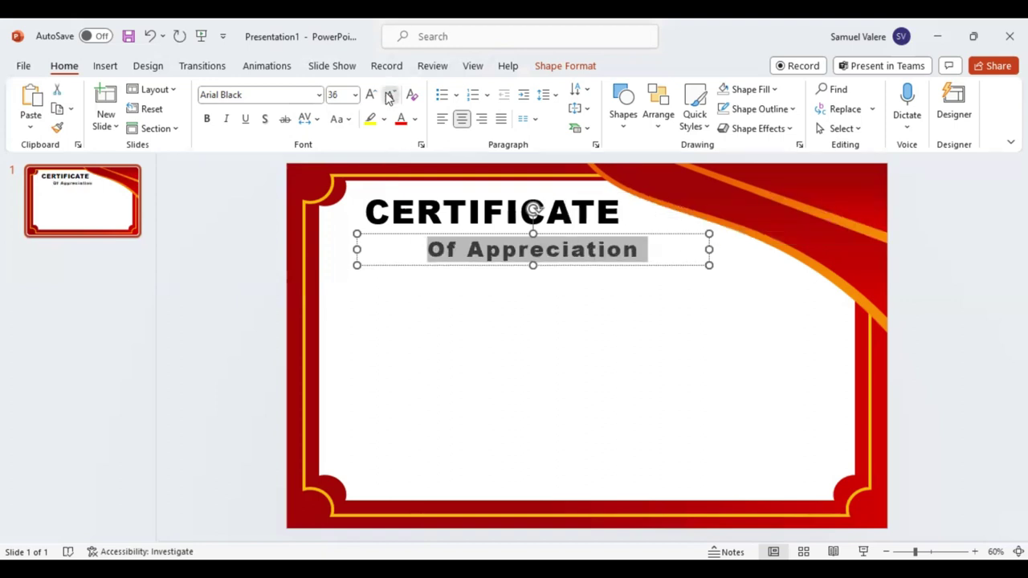
left_click(391, 95)
left_click(392, 95)
left_click(391, 95)
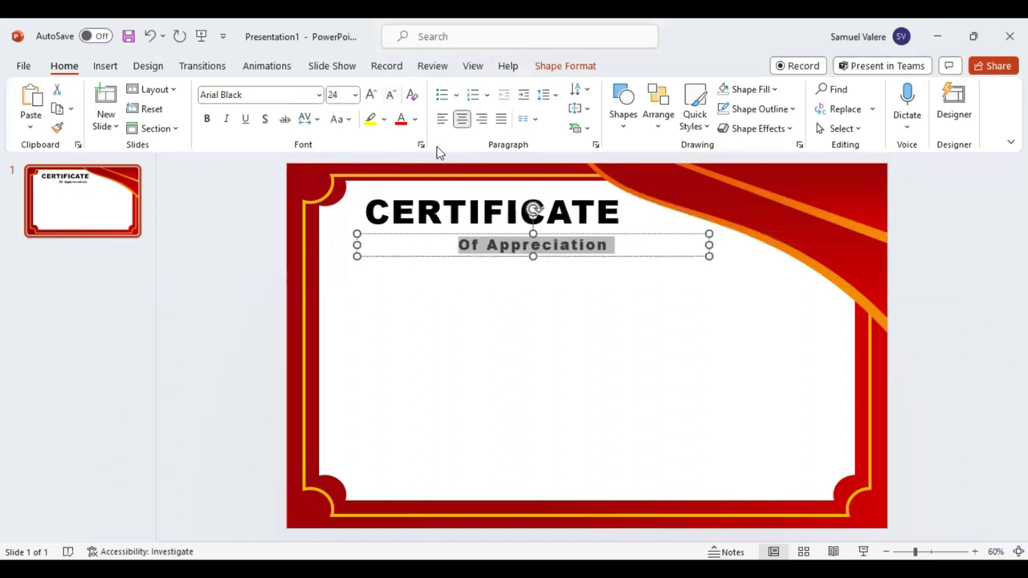
left_click(690, 257)
left_click_drag(690, 257, 523, 265)
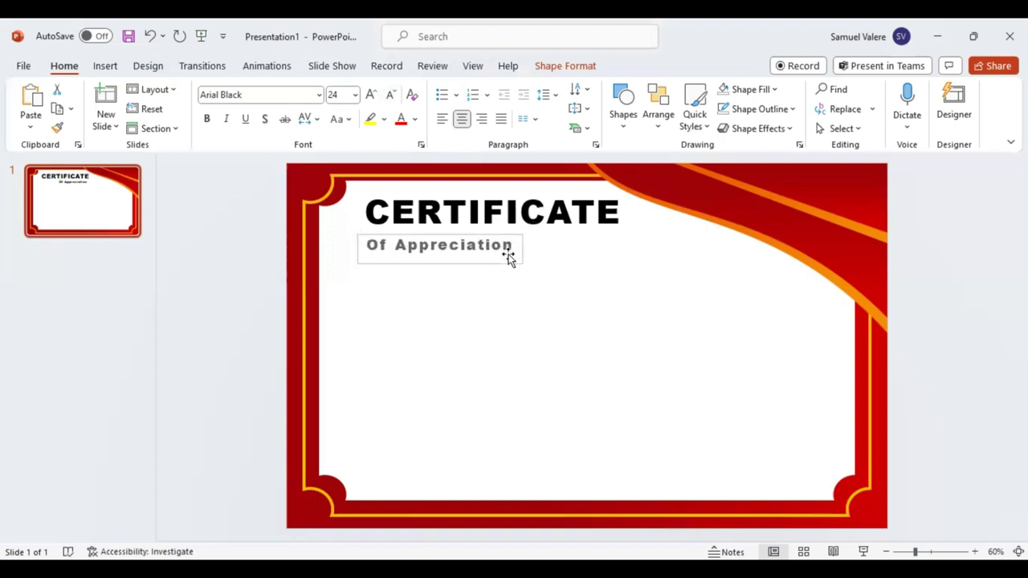
Step: Set the subtitle to 18 pt uppercase with Very Loose spacing, snug under the title
triple_click(419, 245)
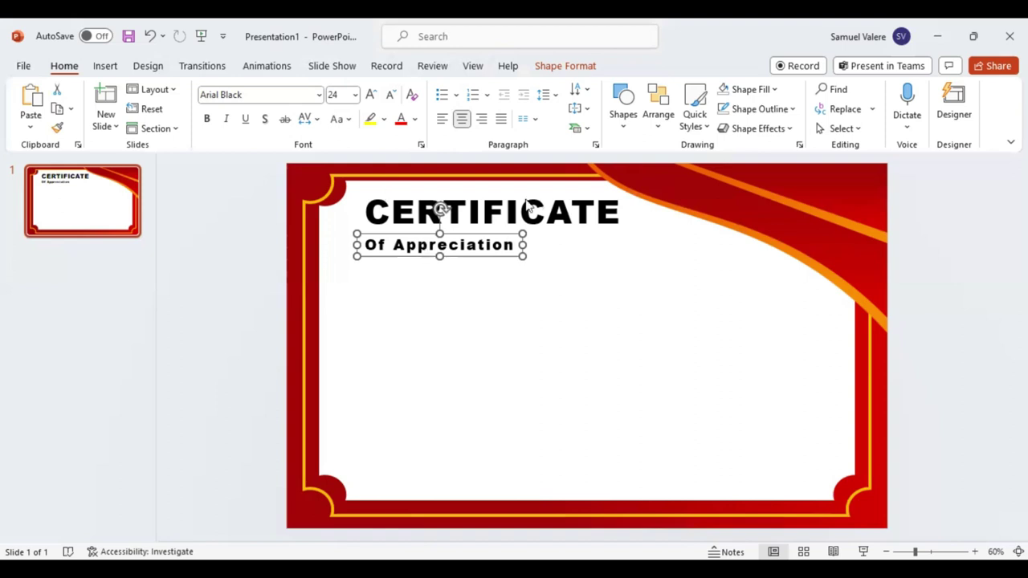
left_click(559, 199)
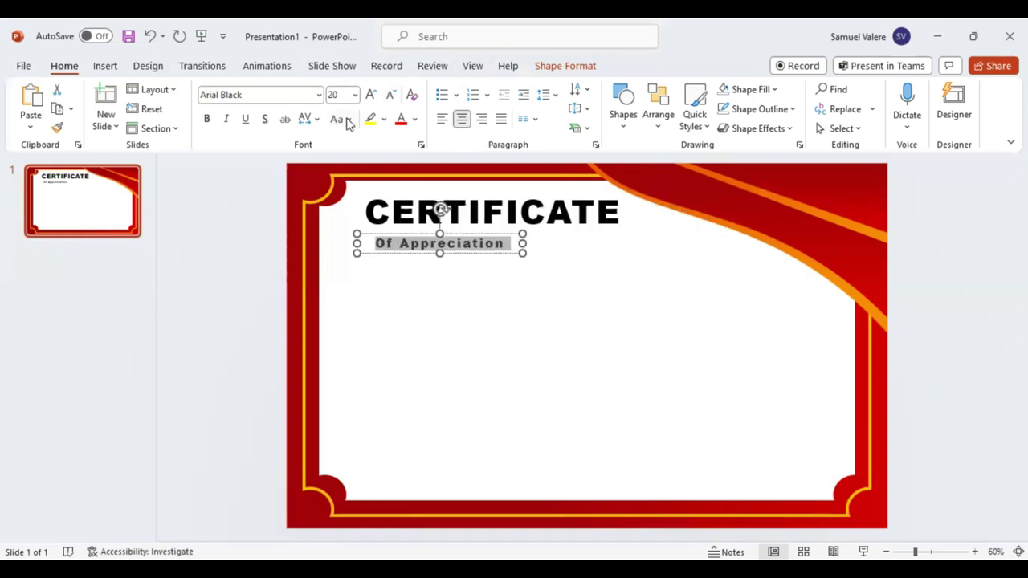
left_click(391, 95)
key("shift+F3")
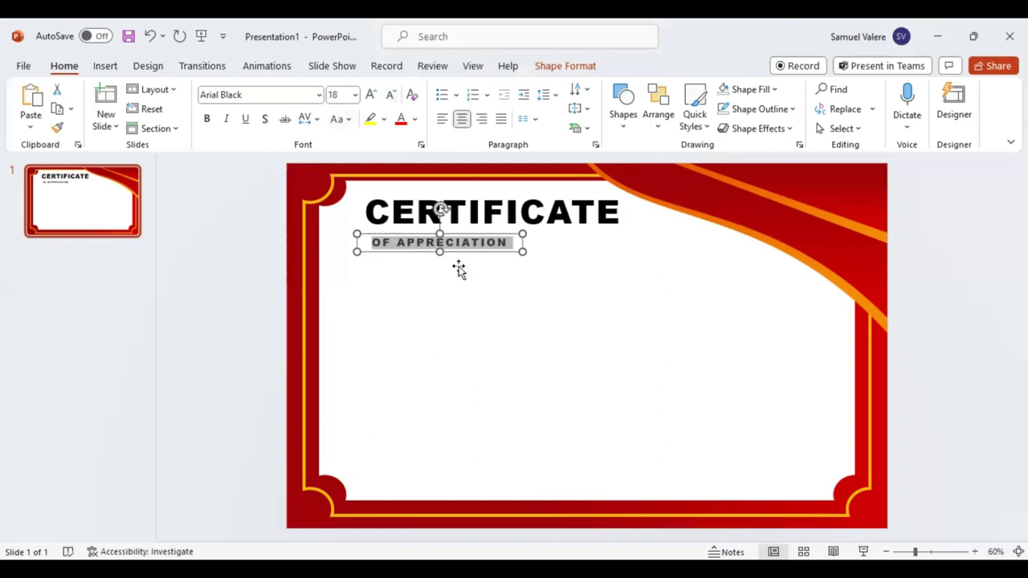
left_click(351, 120)
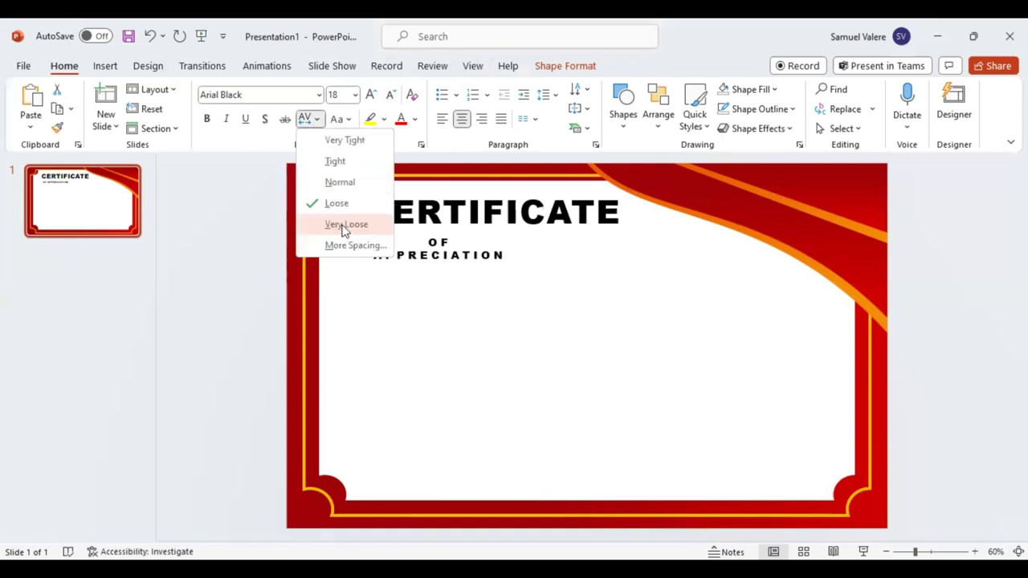
left_click(344, 225)
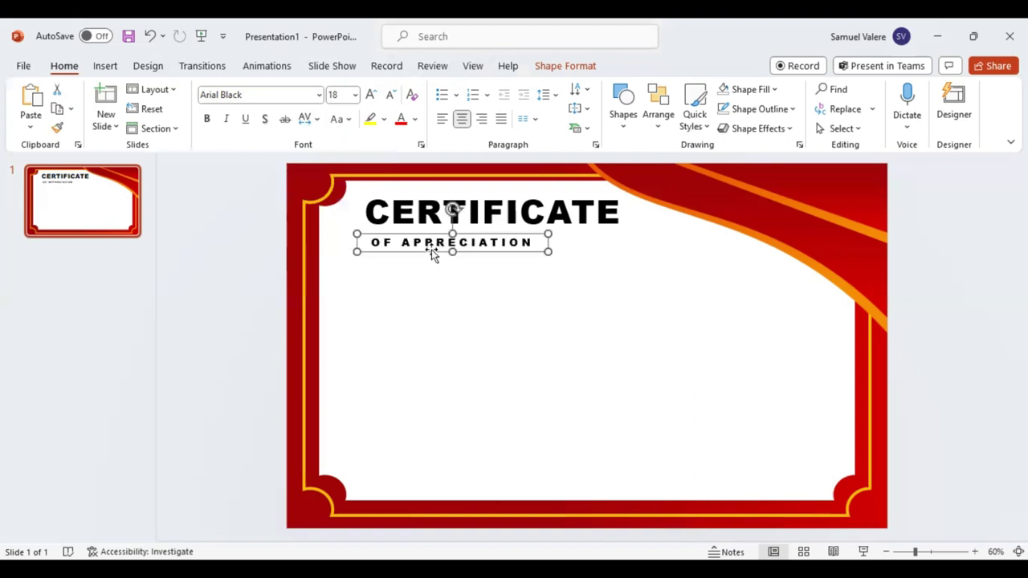
left_click_drag(433, 252, 431, 245)
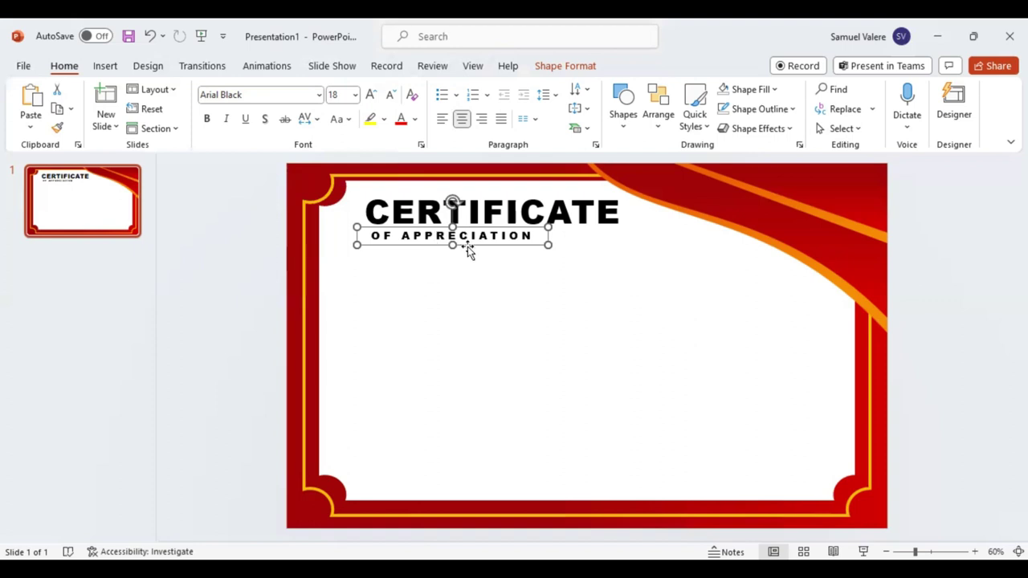
left_click_drag(548, 244, 541, 244)
Step: Colour the CERTIFICATE title red from the Font Color palette
left_click(524, 210)
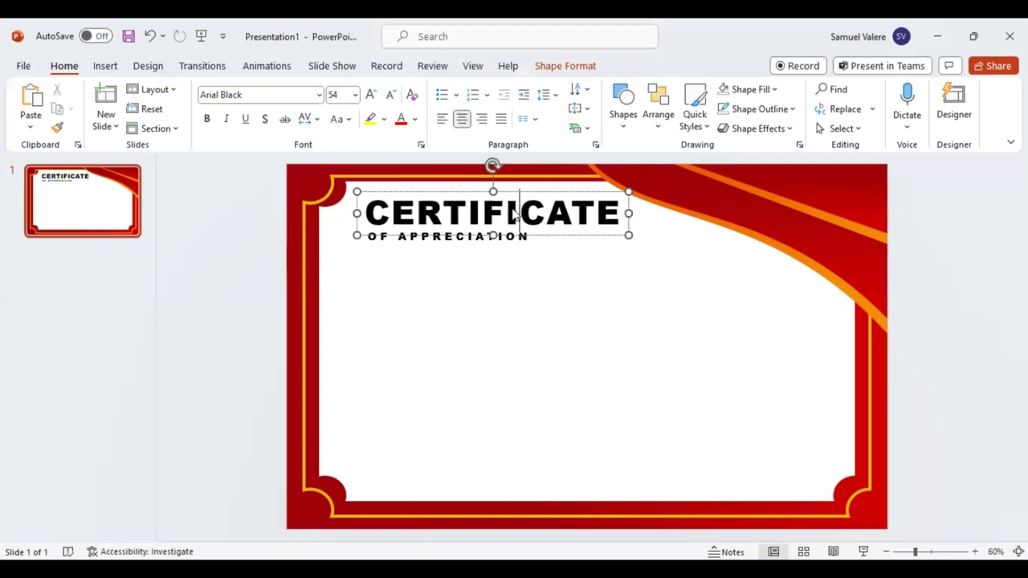
double_click(522, 209)
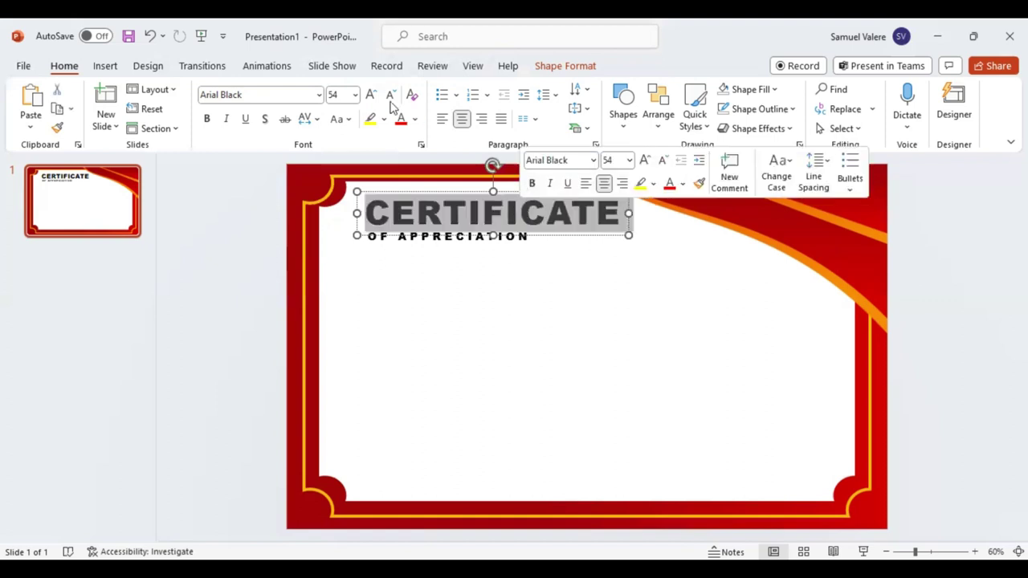
left_click(417, 119)
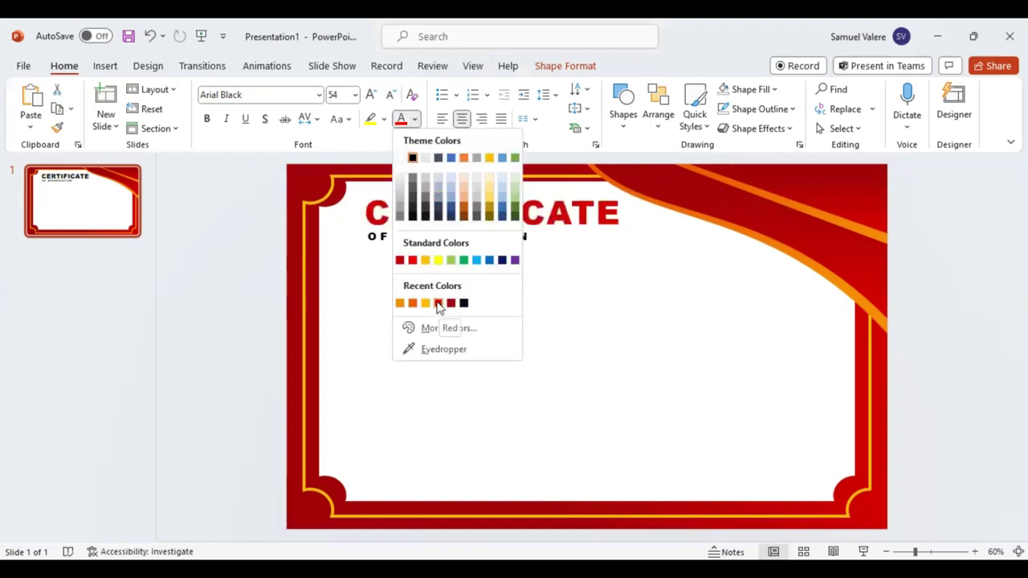
left_click(439, 303)
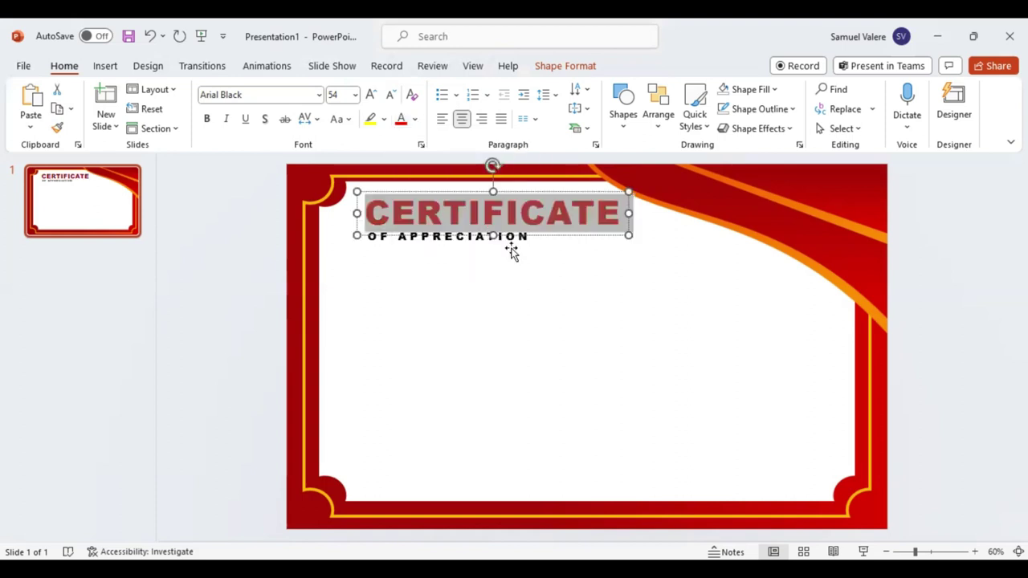
Step: Apply the same red font colour to the OF APPRECIATION subtitle
left_click(506, 236)
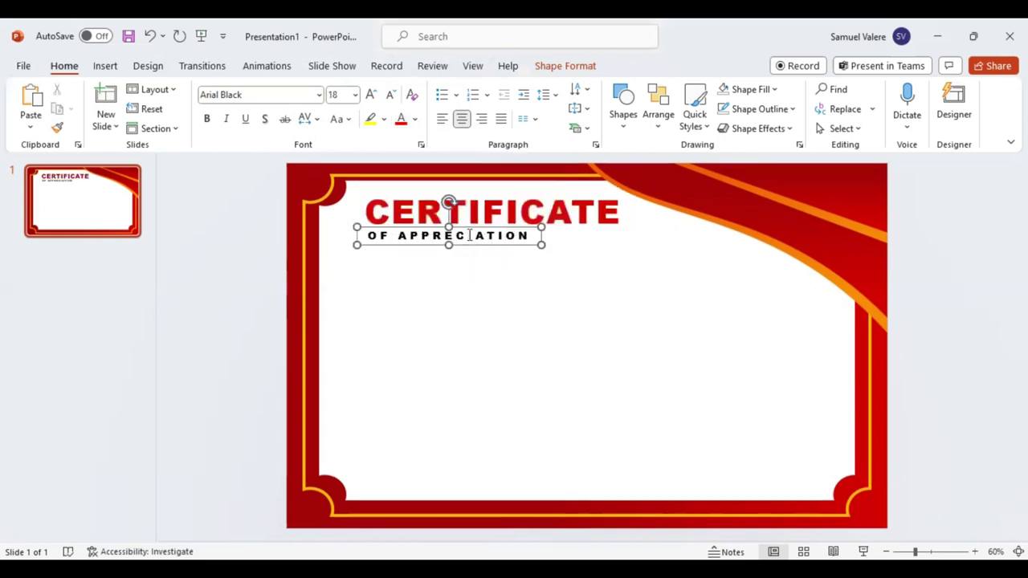
double_click(555, 202)
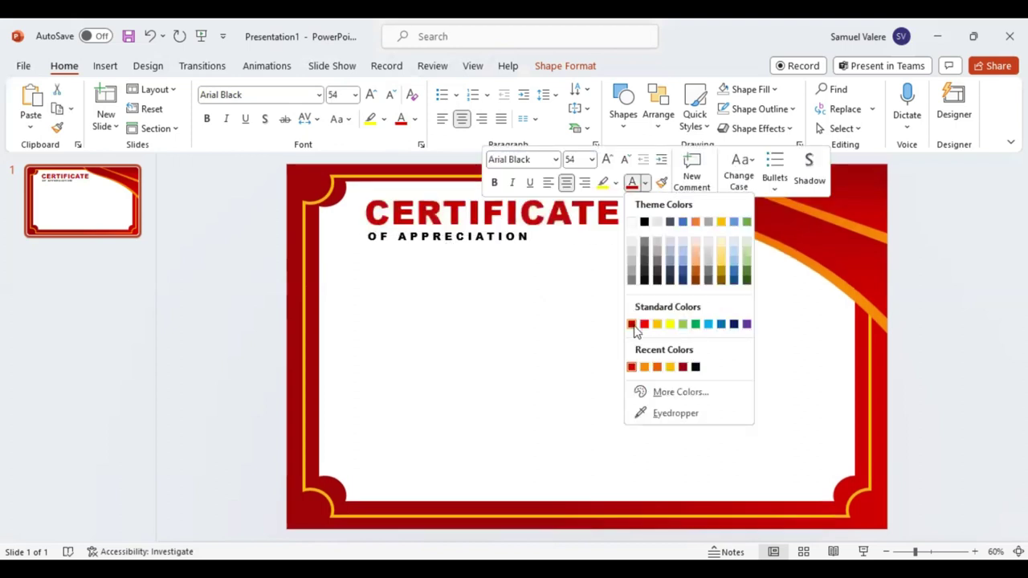
triple_click(476, 238)
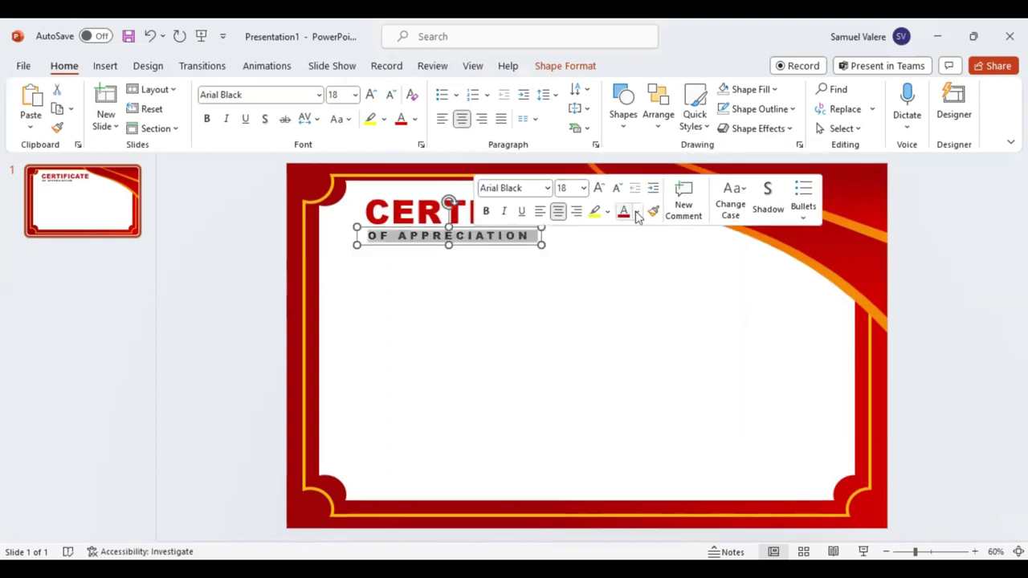
left_click(637, 214)
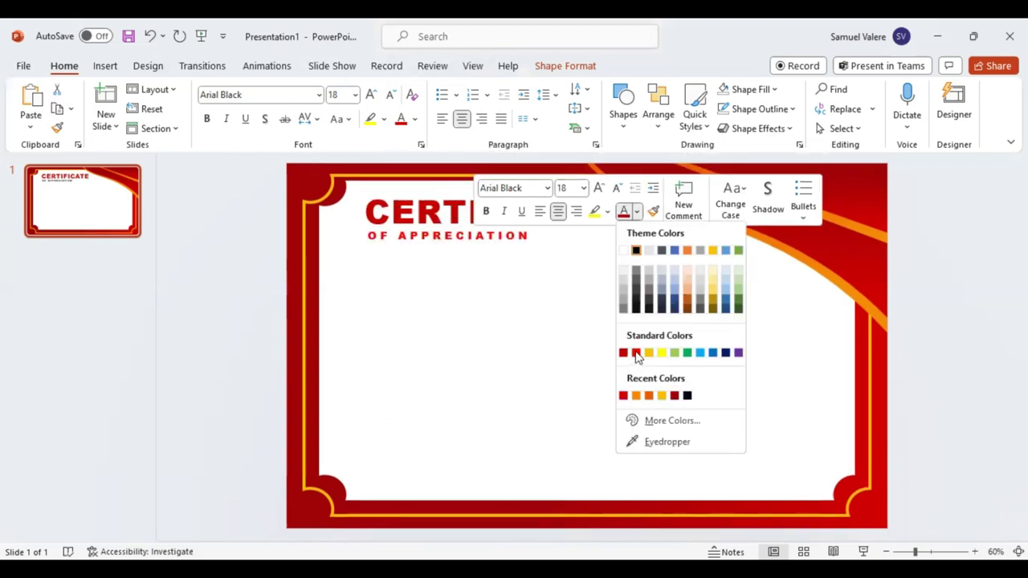
left_click(617, 341)
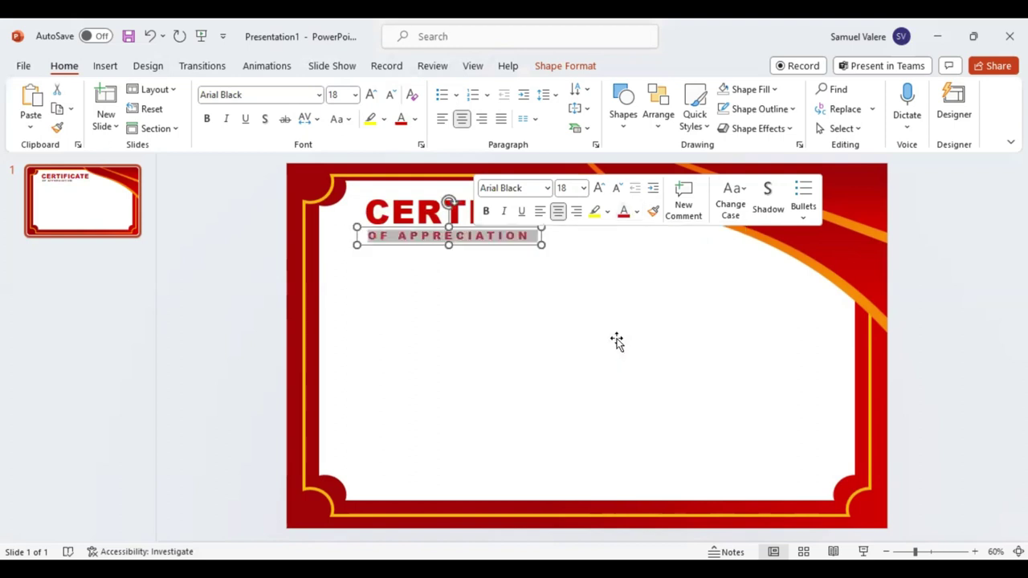
left_click(617, 341)
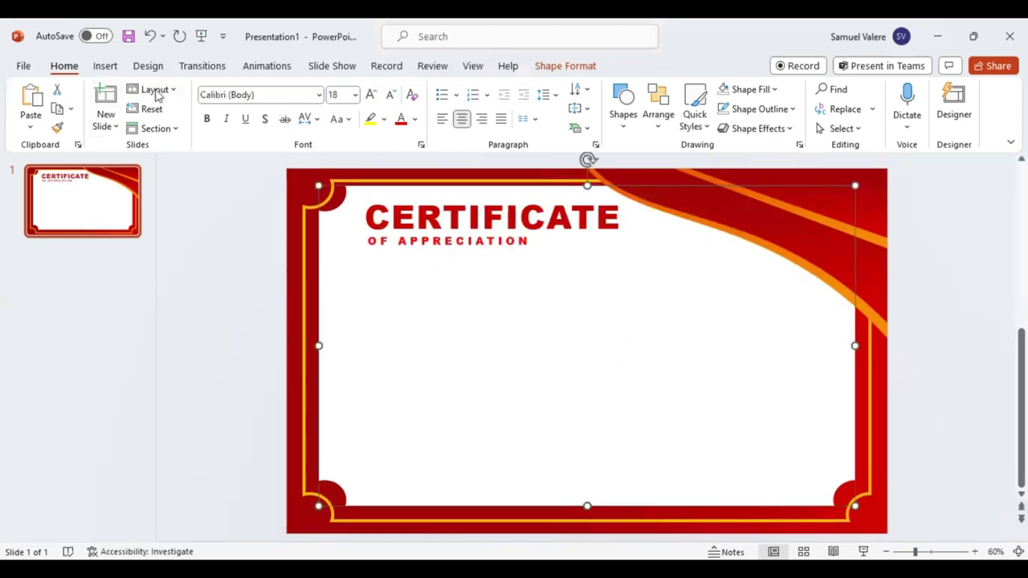
Step: Add a text box reading 'This Certificate Is Proudly Presented To', centred at 28 pt and widened
left_click(103, 68)
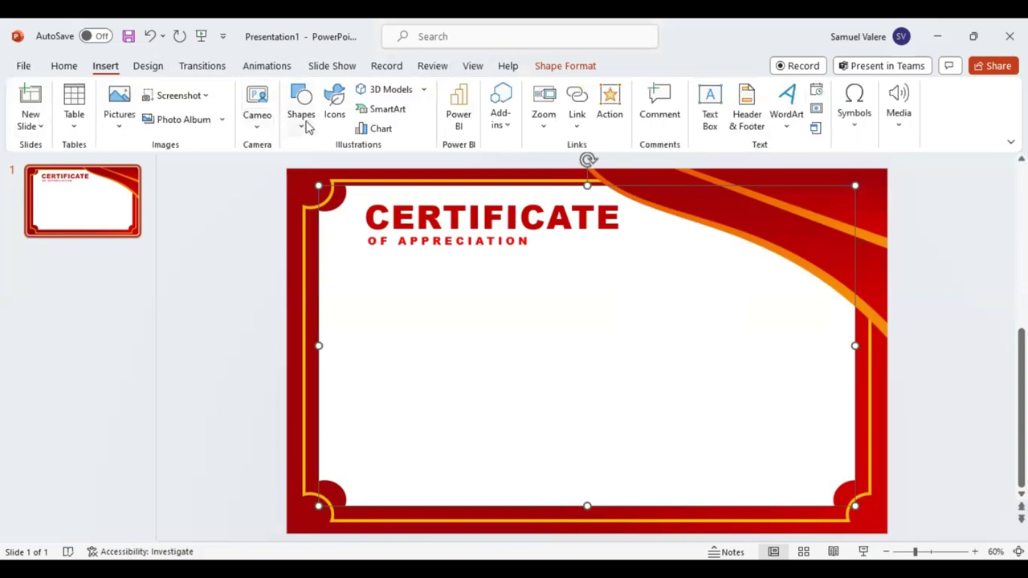
left_click_drag(375, 259, 602, 283)
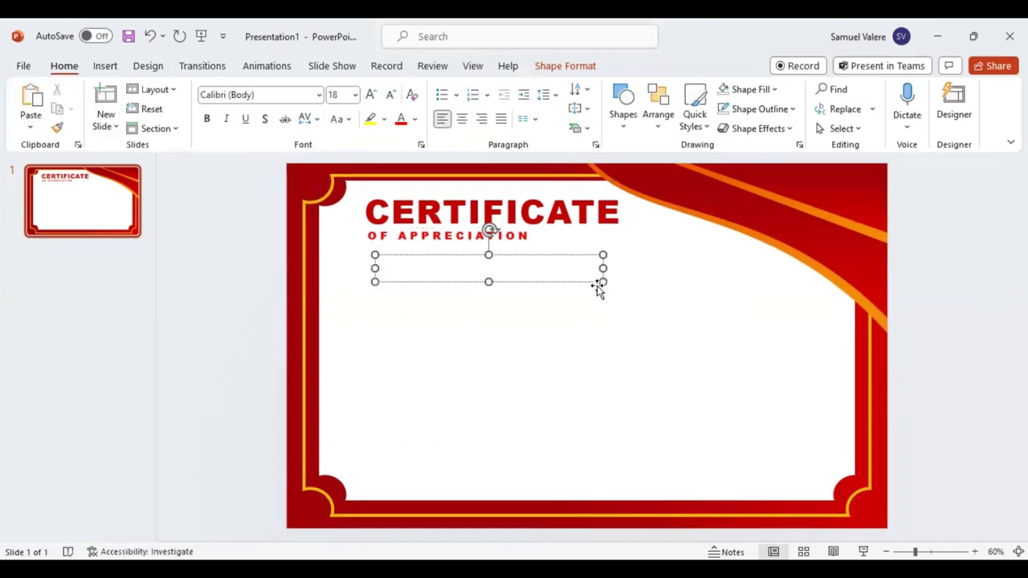
type("This")
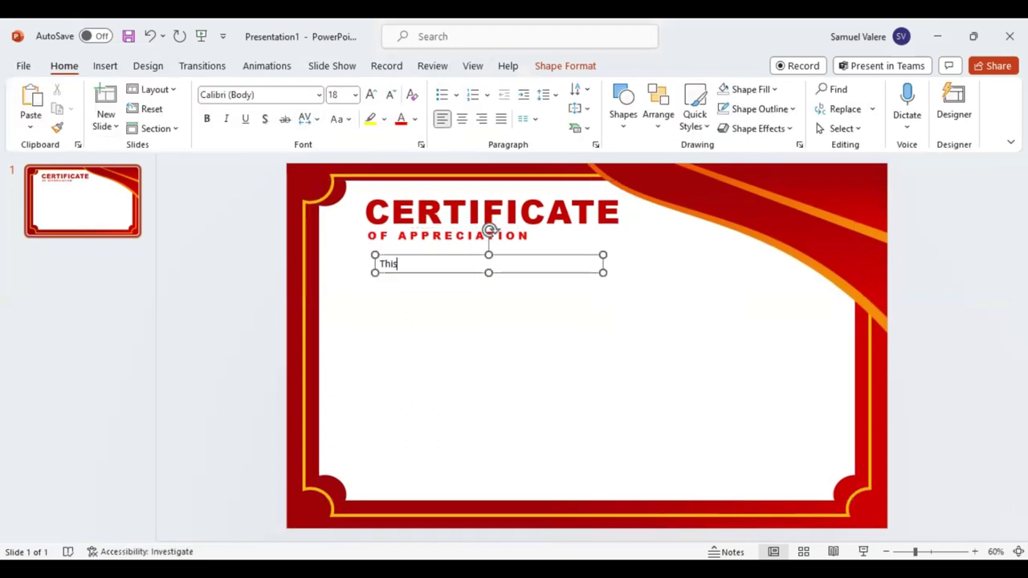
type(" Certificate")
type(" Is Prou")
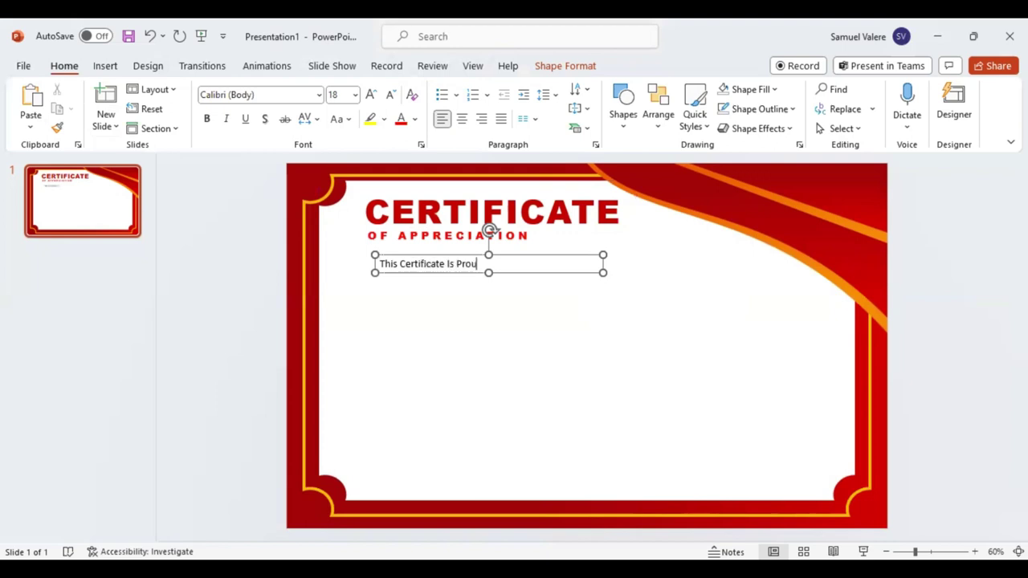
type("dly Pres")
type("ented To")
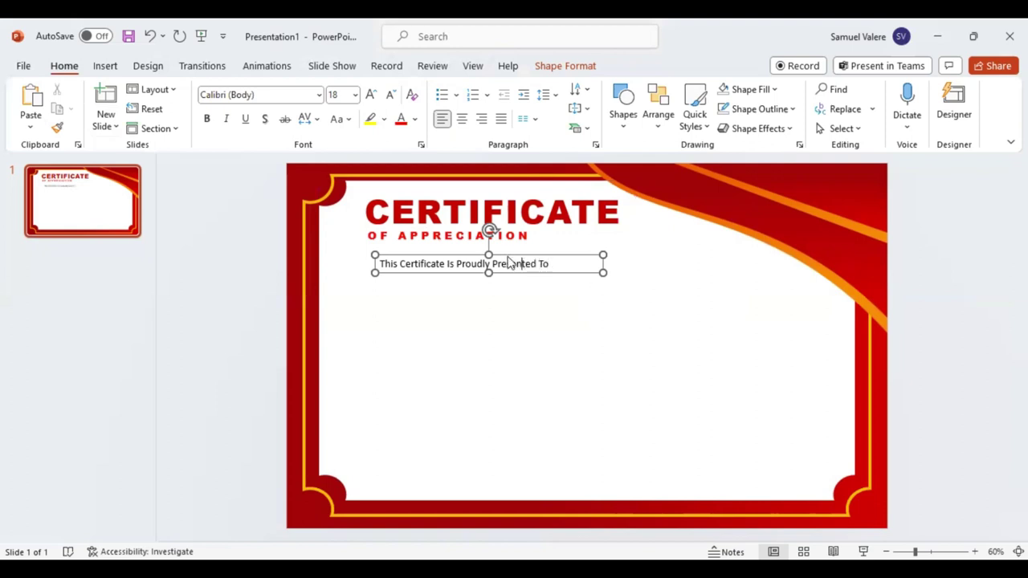
triple_click(508, 264)
key("ctrl+e")
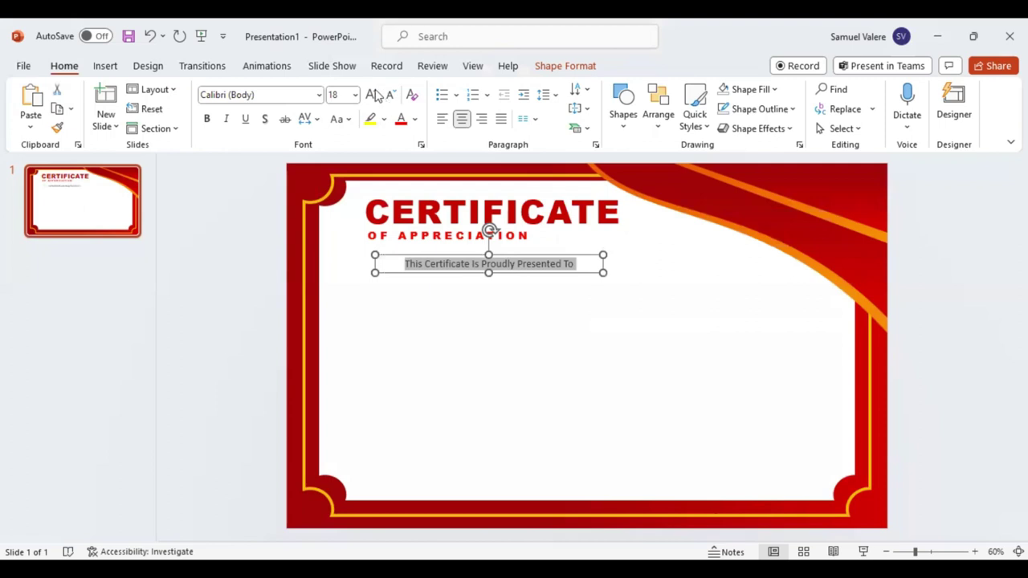
left_click(374, 95)
left_click(374, 95)
left_click(374, 94)
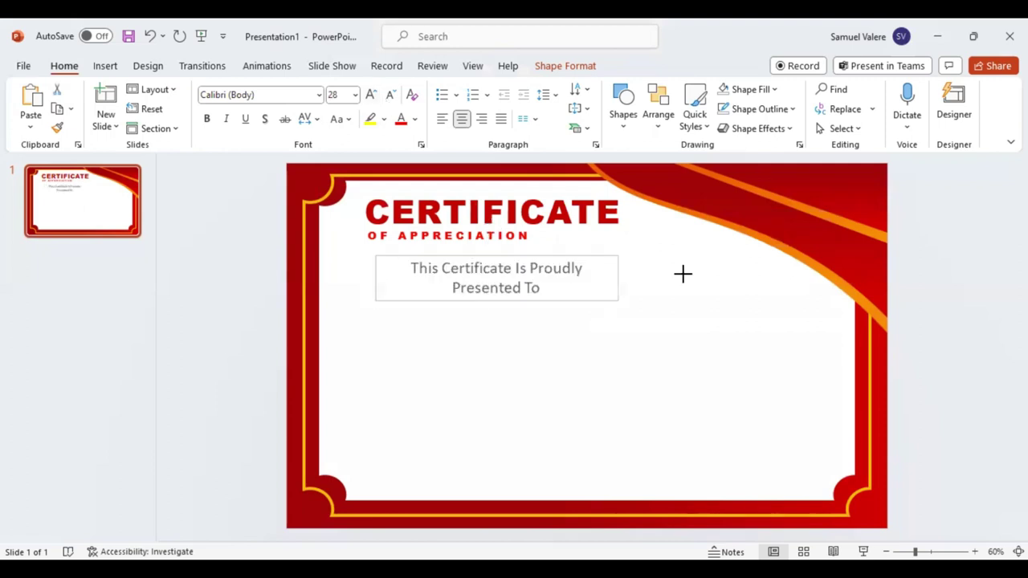
left_click_drag(604, 276, 683, 276)
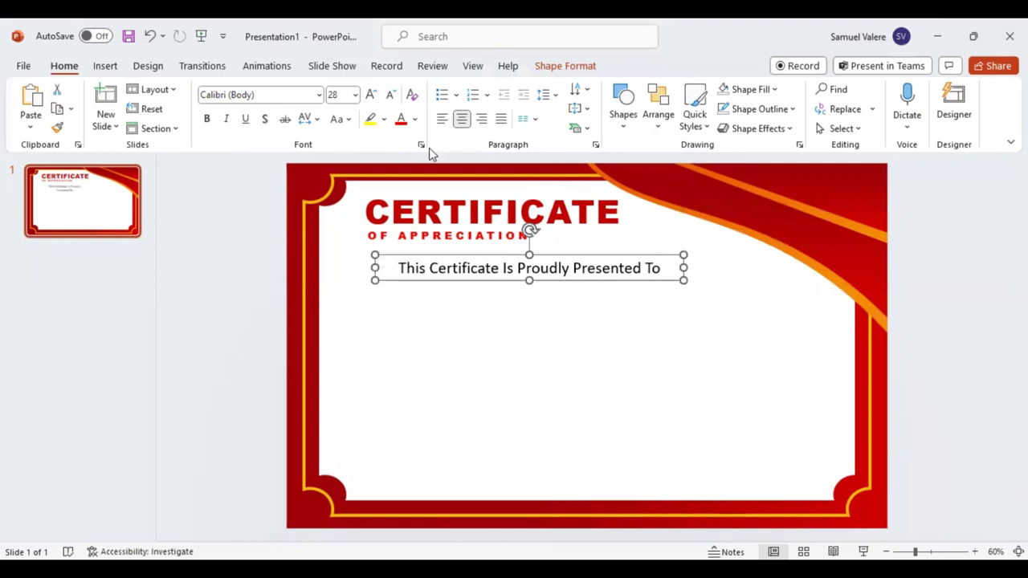
Step: Change the presented-to line's font to Arial
left_click(319, 95)
scroll(273, 271, "down", 3)
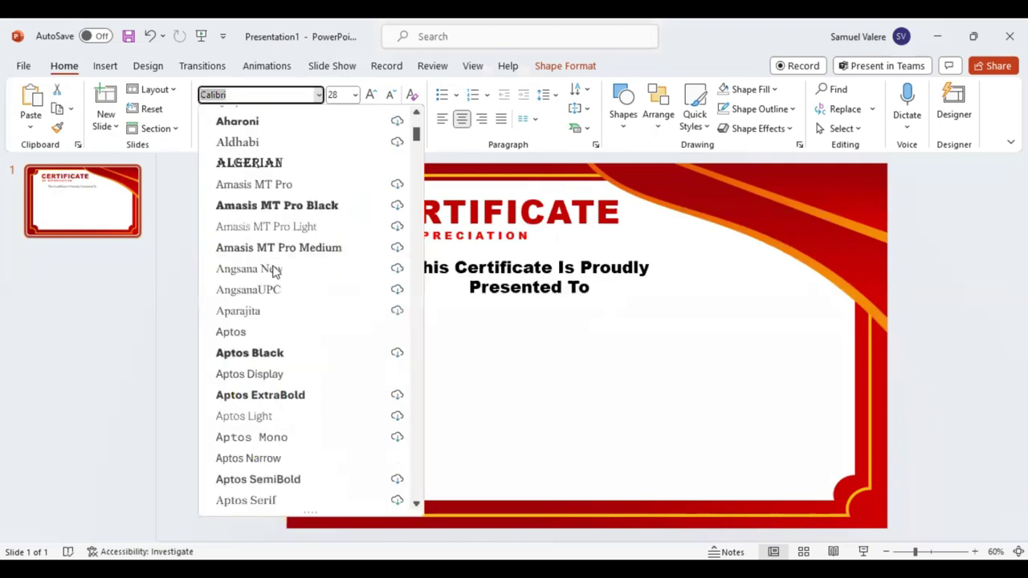
scroll(273, 271, "down", 2)
scroll(281, 273, "down", 3)
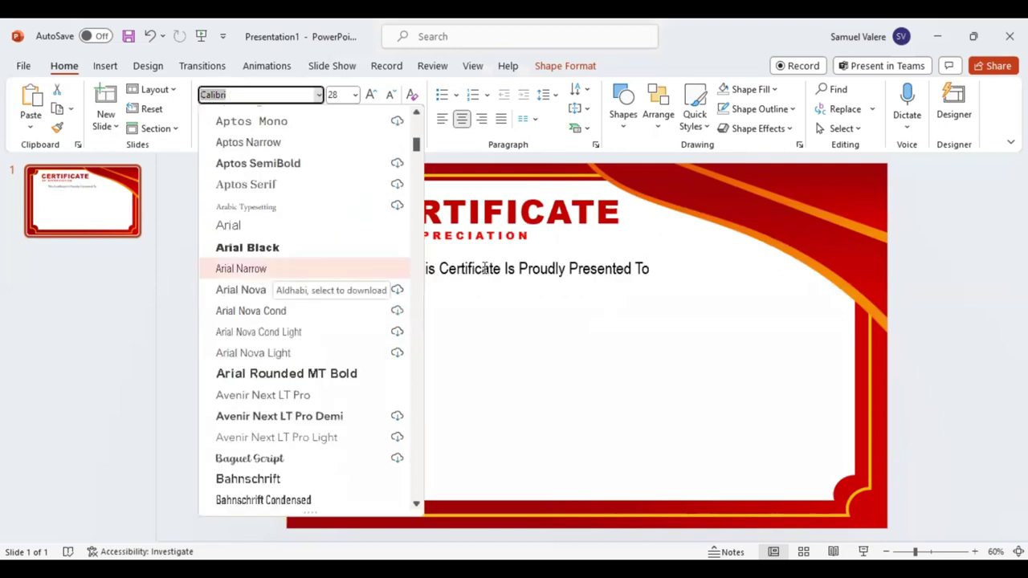
left_click(233, 225)
Step: Make the line uppercase at 14 pt with very loose letter spacing, then move it below the subtitle
triple_click(486, 268)
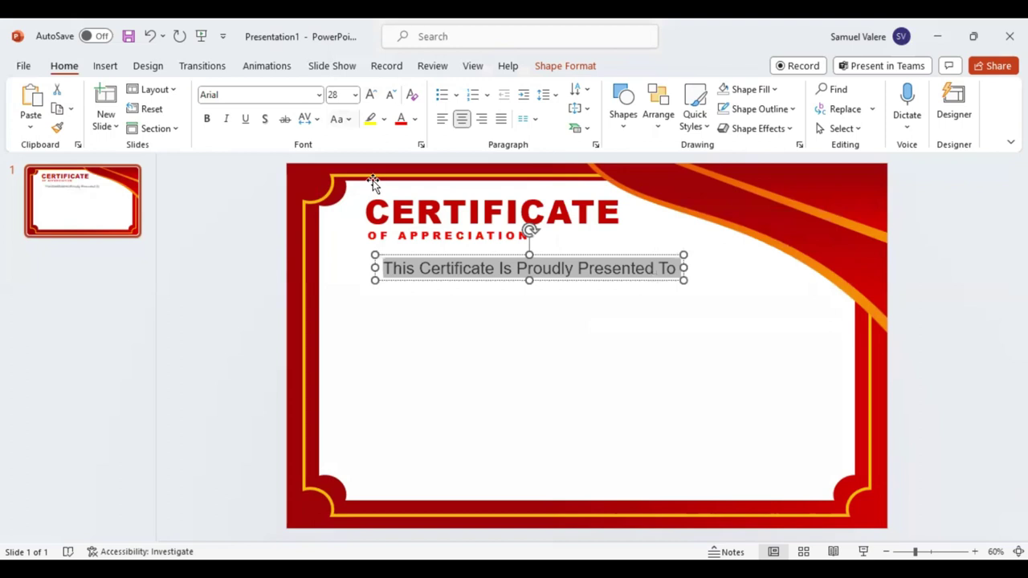
key("shift+F3")
left_click(391, 95)
left_click(391, 95)
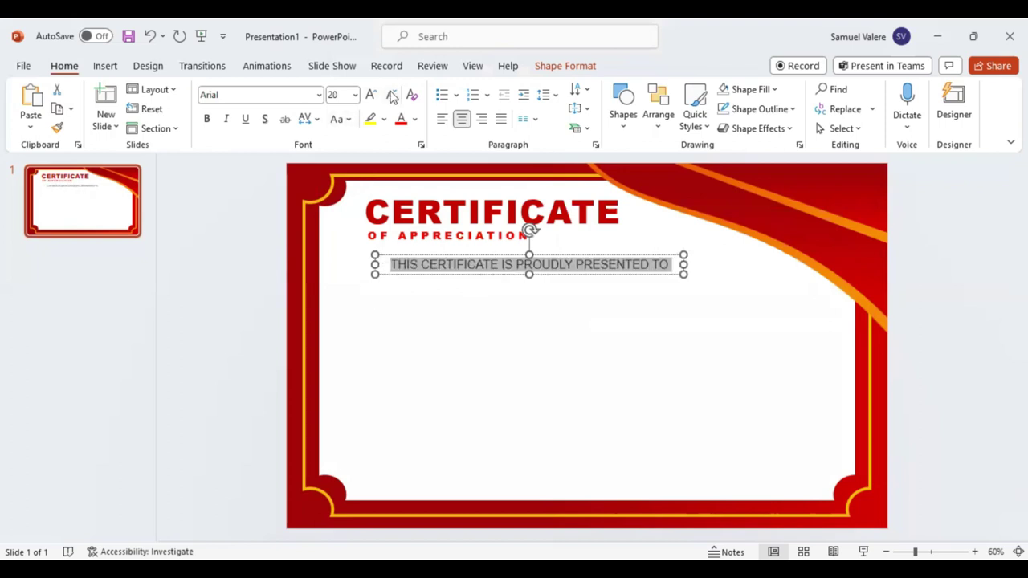
left_click(391, 95)
left_click(391, 95)
left_click(391, 95)
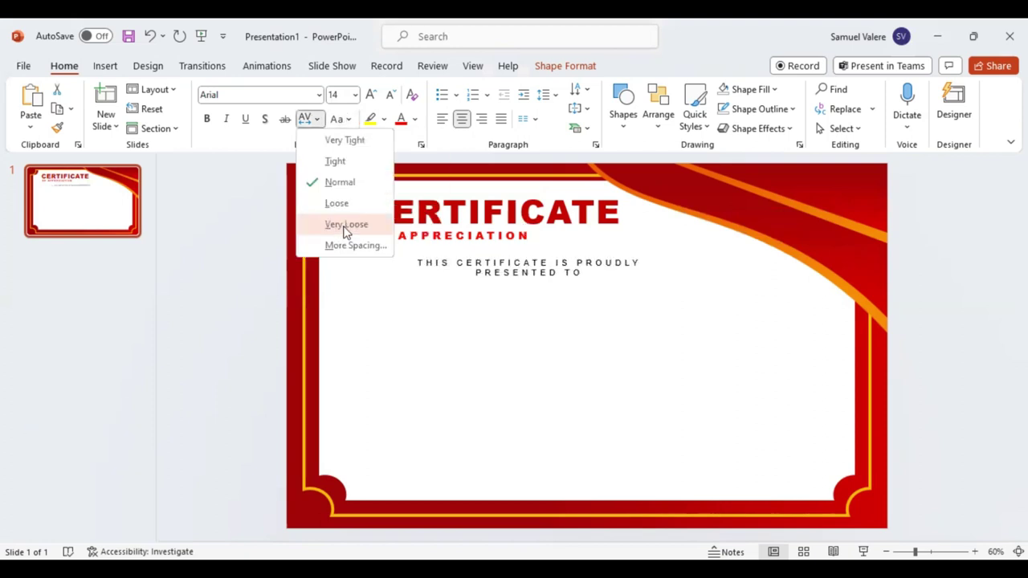
left_click(684, 273)
left_click_drag(686, 266, 731, 262)
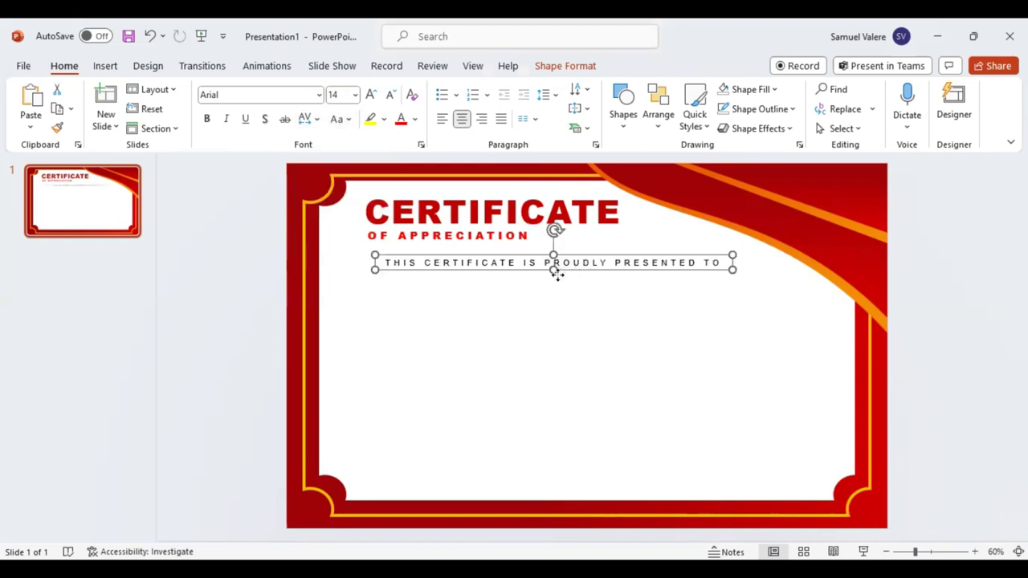
left_click_drag(556, 273, 555, 282)
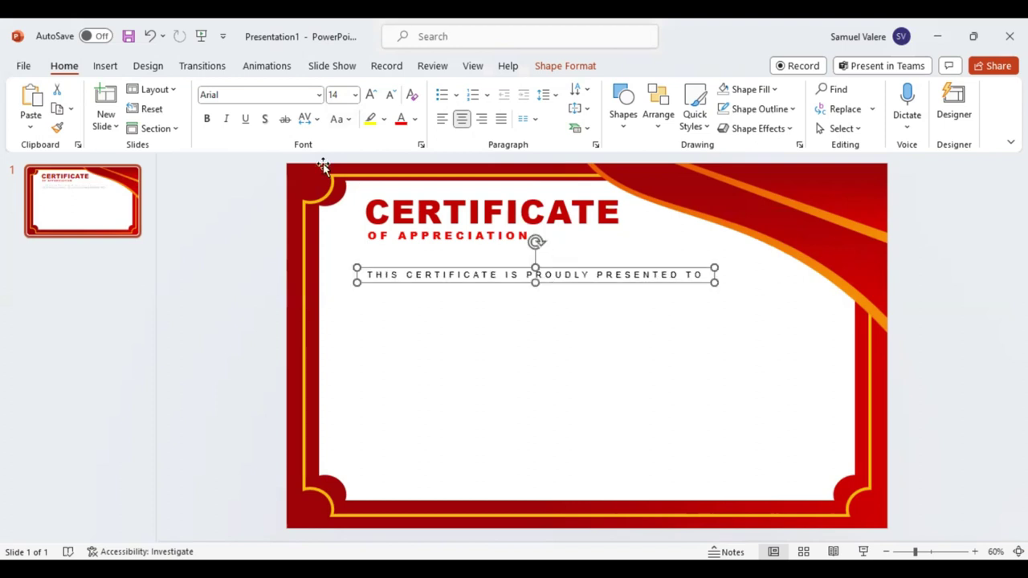
Step: Add a text box below the presented-to line with the recipient's name in Monotype Corsiva
left_click(105, 69)
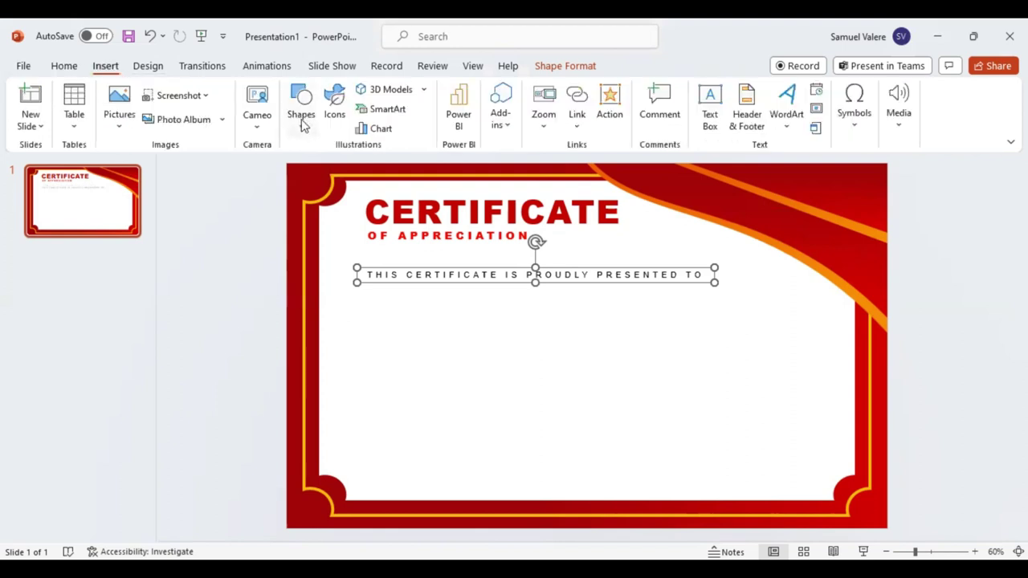
left_click_drag(375, 303, 699, 355)
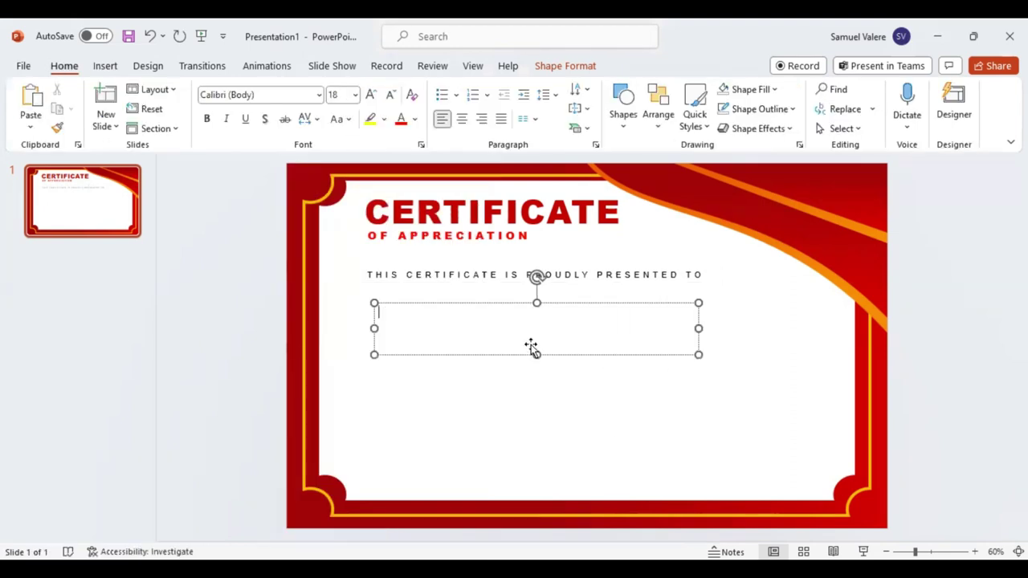
type("Ne")
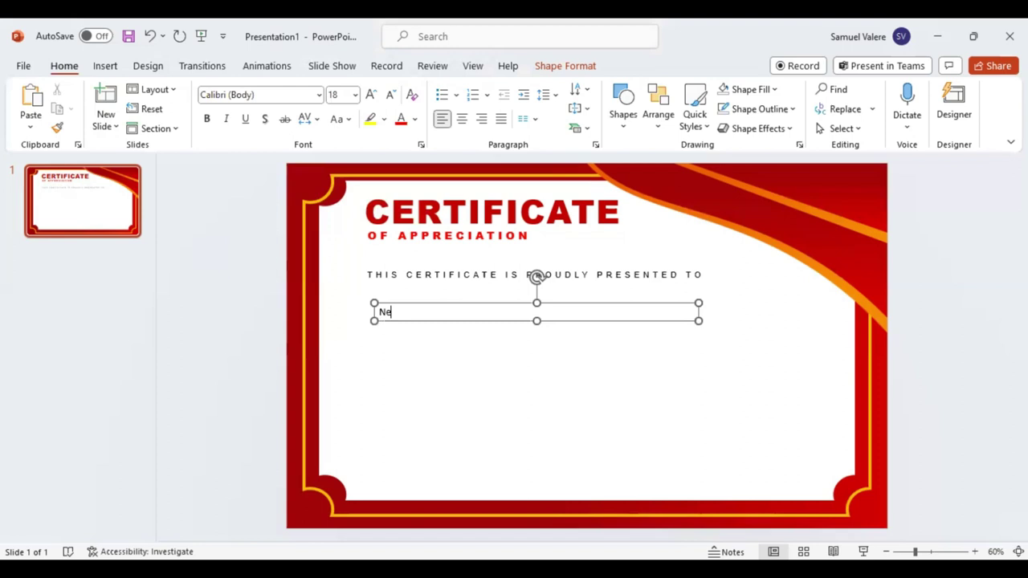
type("hemiah M")
type("useau")
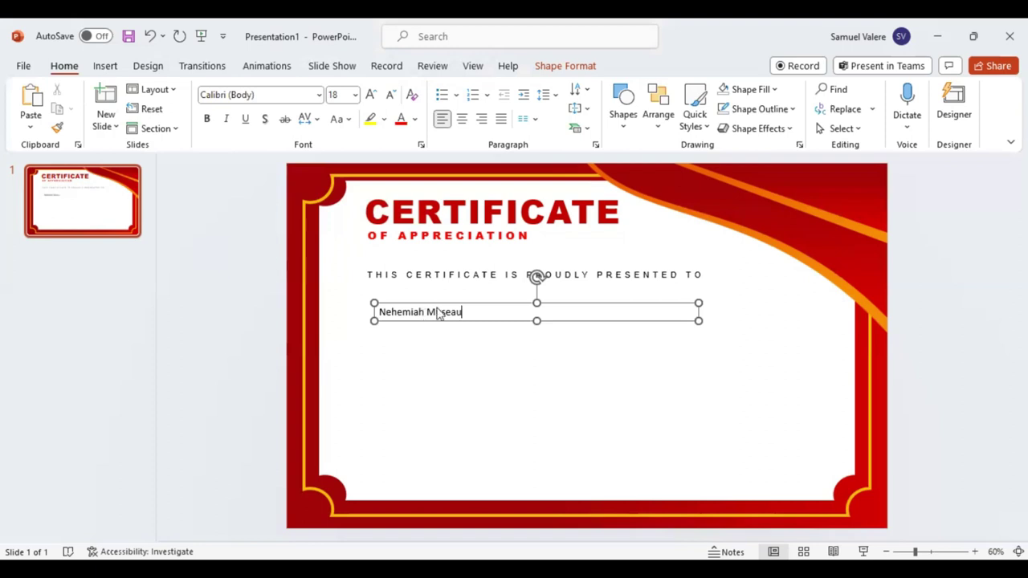
triple_click(436, 313)
left_click(470, 262)
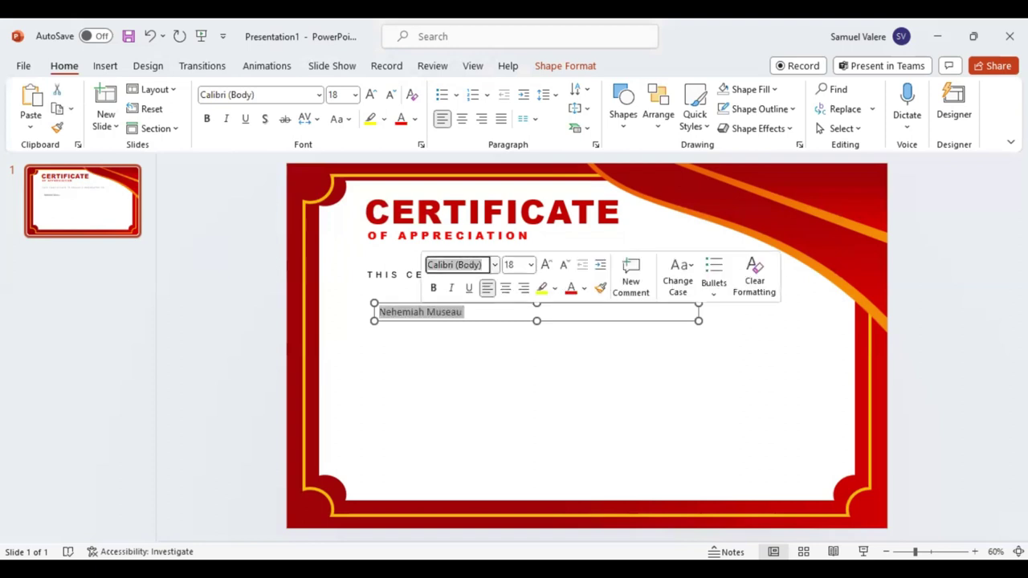
type("Monotype Cors")
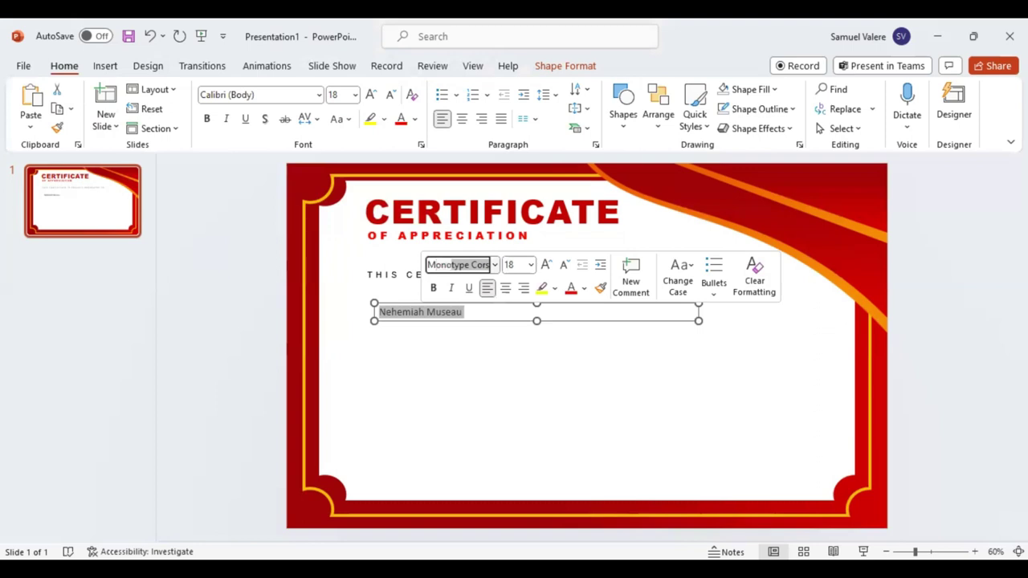
key("Return")
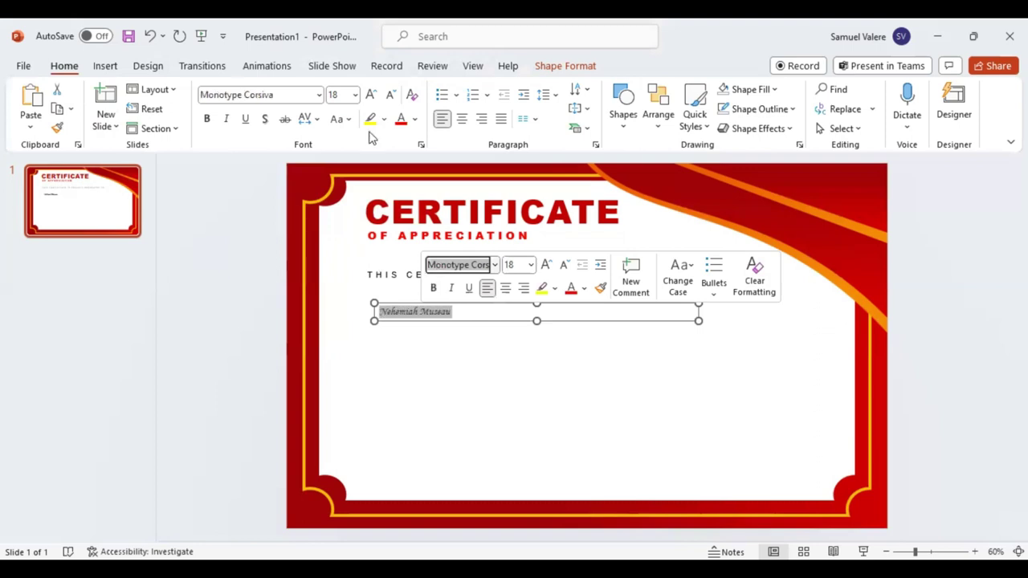
Step: Centre the name at 99 pt bold, widen its box to one line, and move it up
left_click(462, 119)
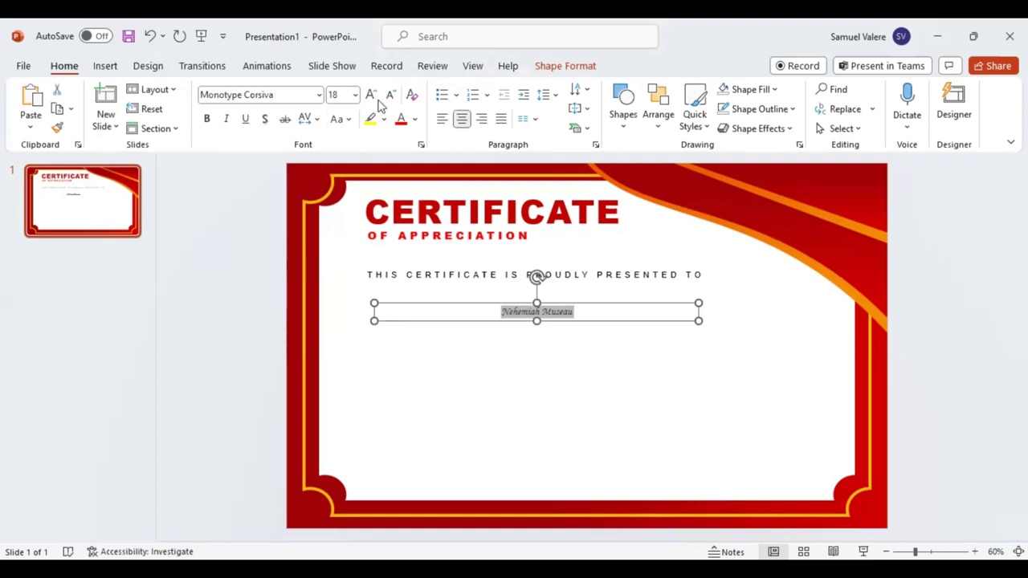
left_click(336, 94)
type("99")
key("Return")
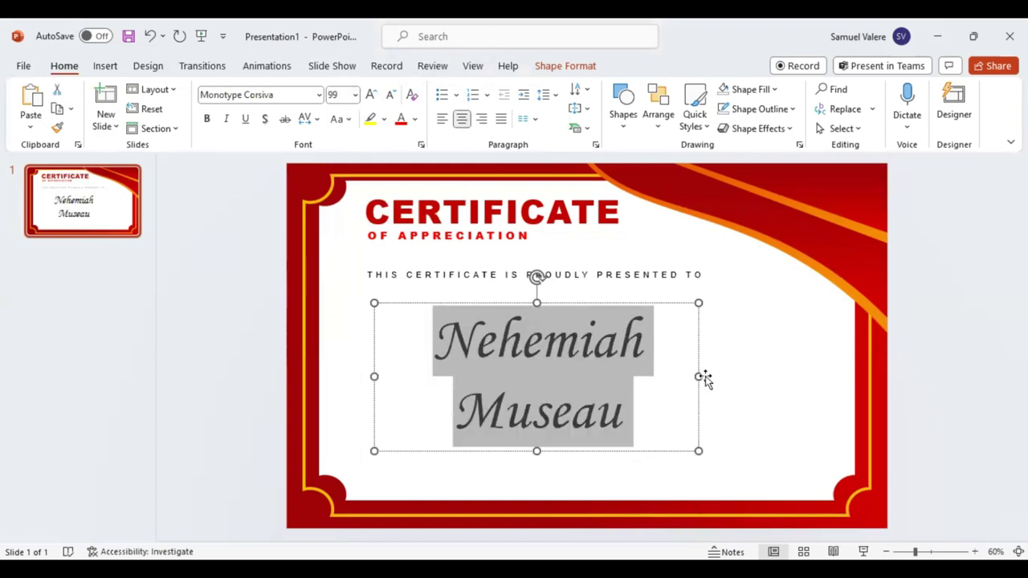
left_click_drag(698, 376, 791, 370)
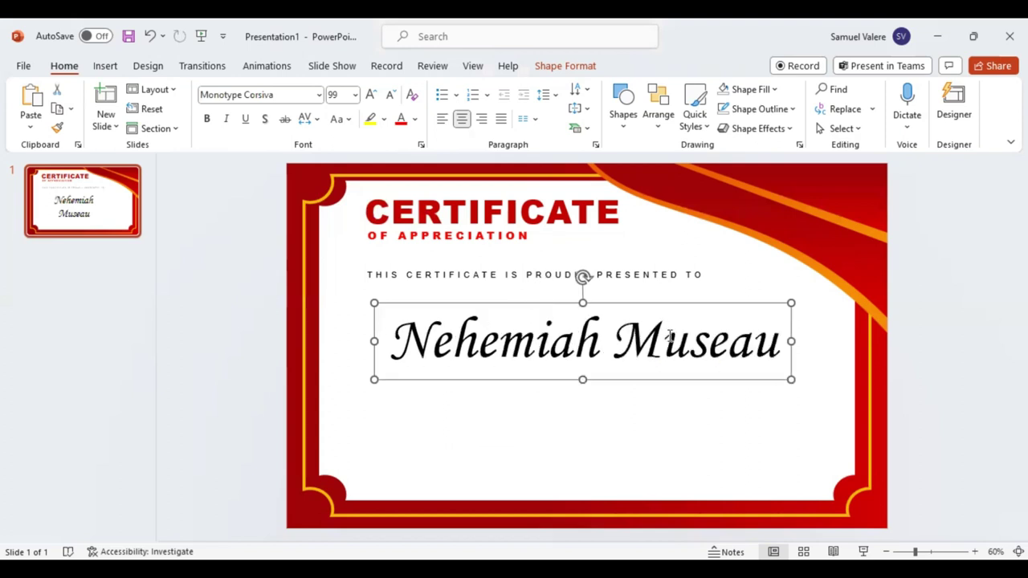
key("ctrl+a")
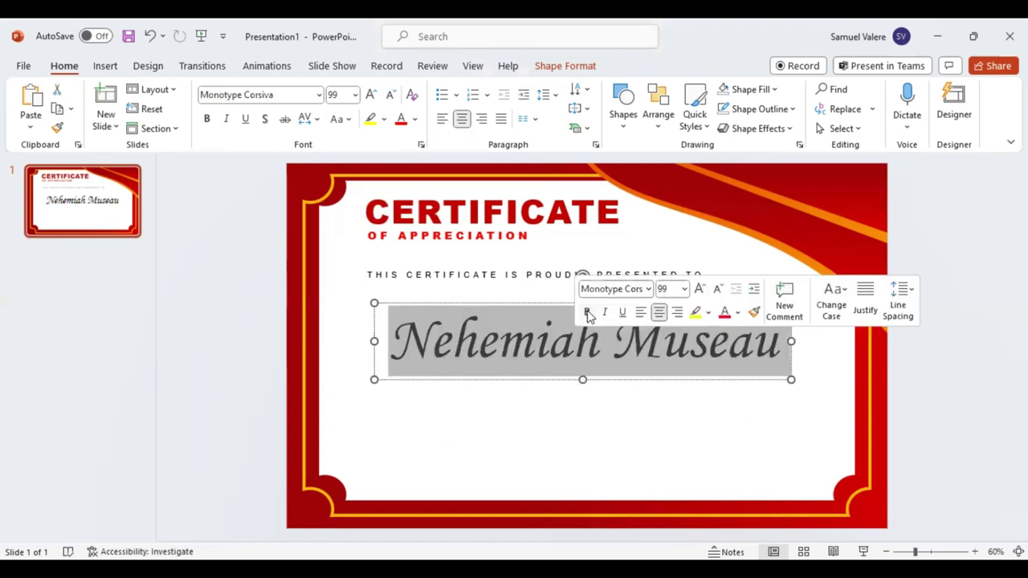
key("ctrl+b")
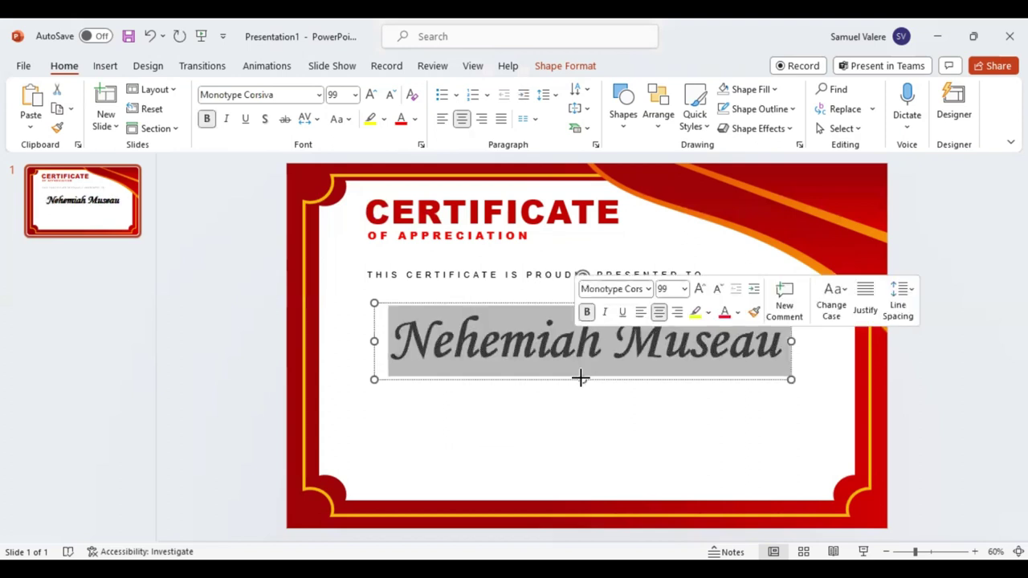
left_click(582, 378)
left_click_drag(611, 384, 580, 366)
Step: Fill the recipient's name with a 270° linear gradient whose stops are red
left_click(555, 338)
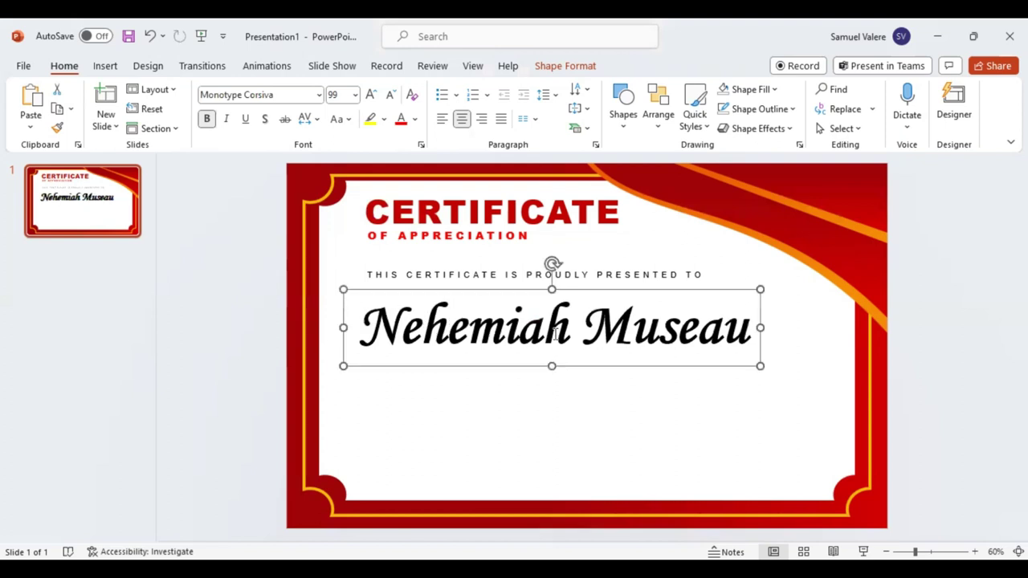
triple_click(555, 341)
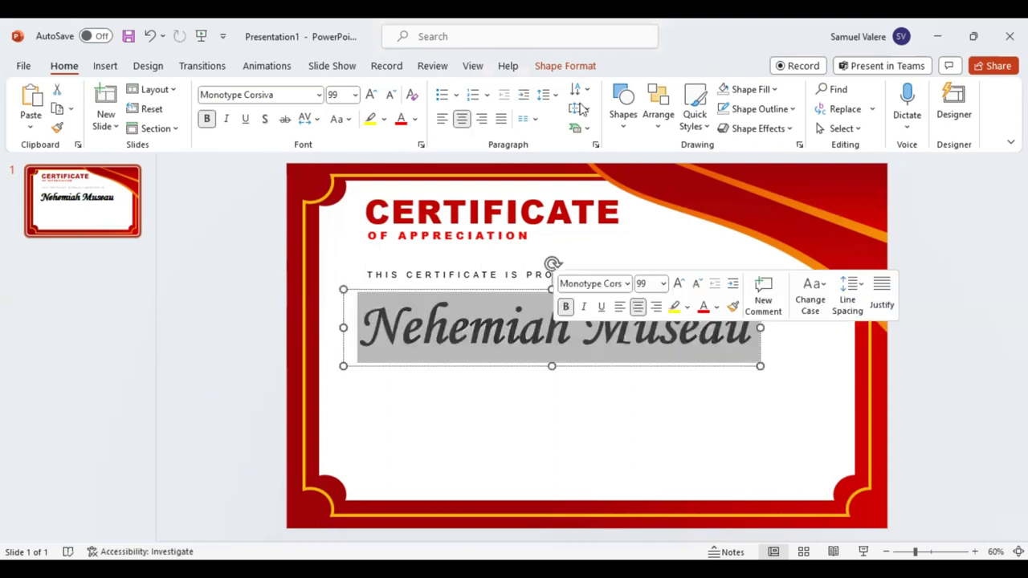
left_click(566, 67)
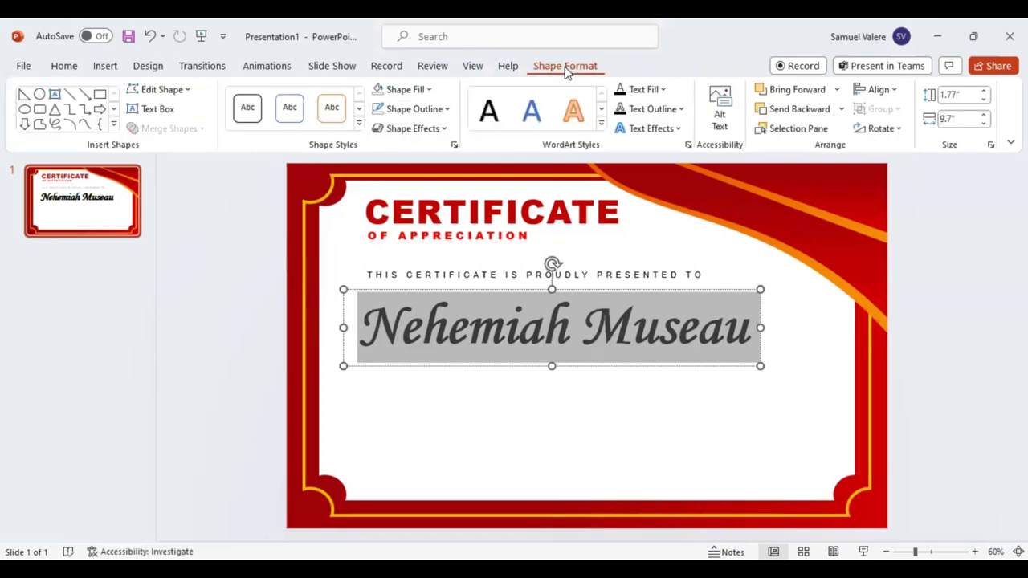
left_click(664, 90)
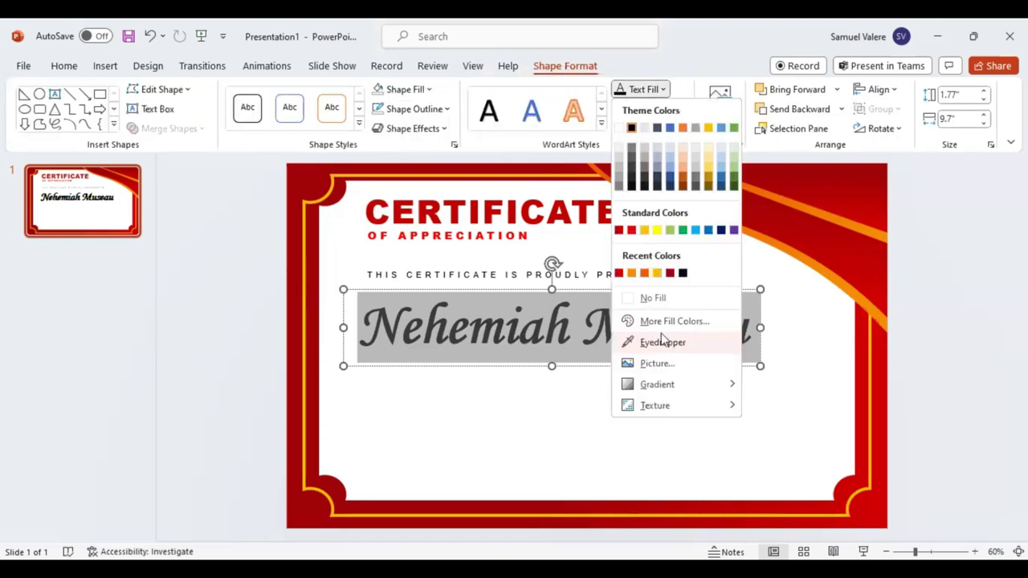
mouse_move(657, 384)
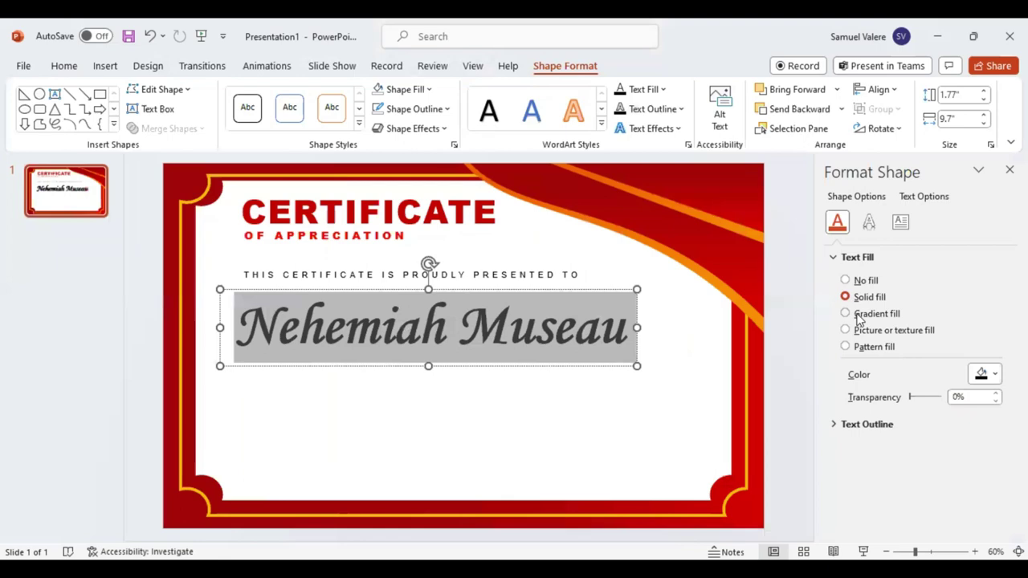
left_click(866, 315)
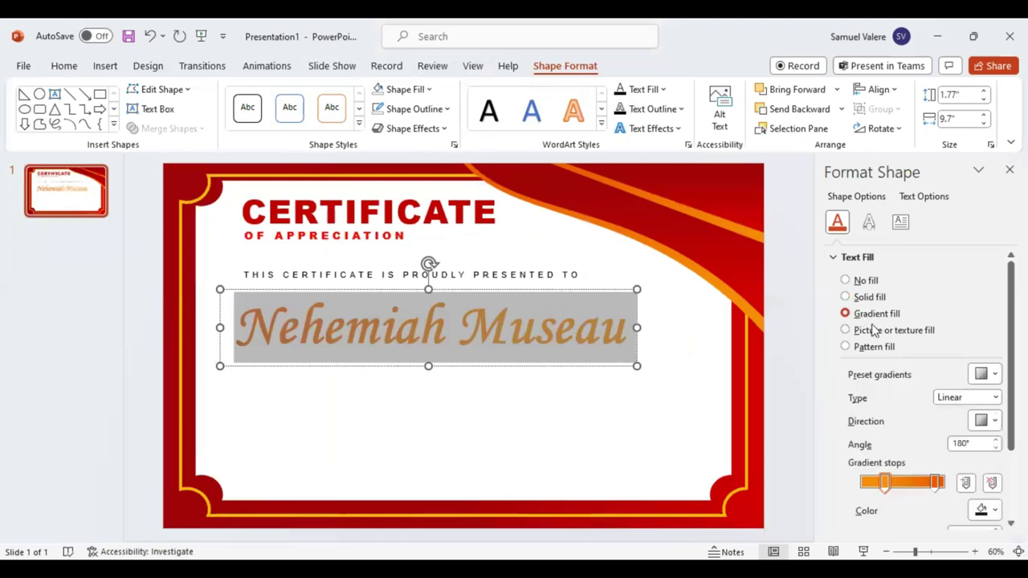
left_click(987, 420)
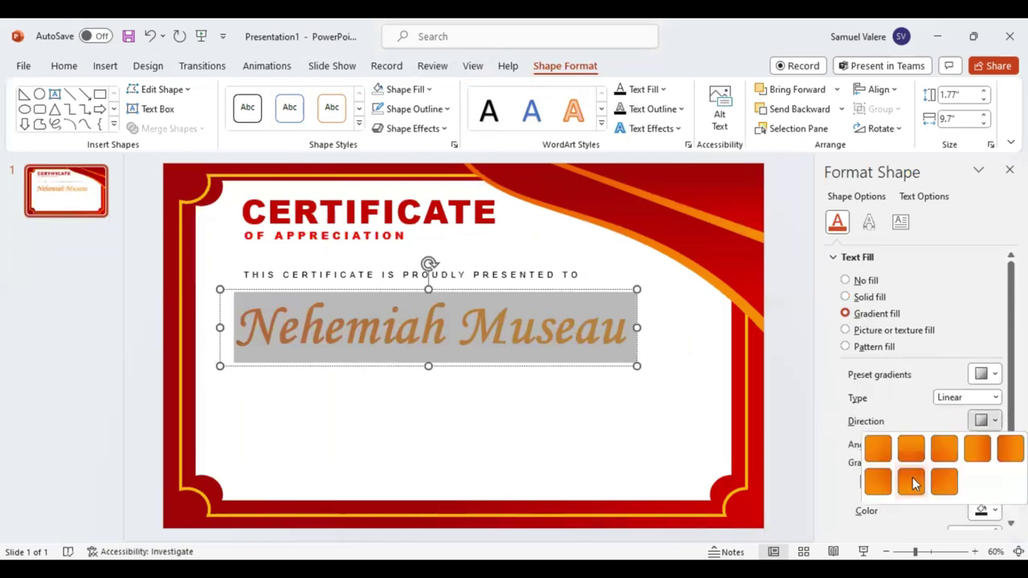
left_click(938, 482)
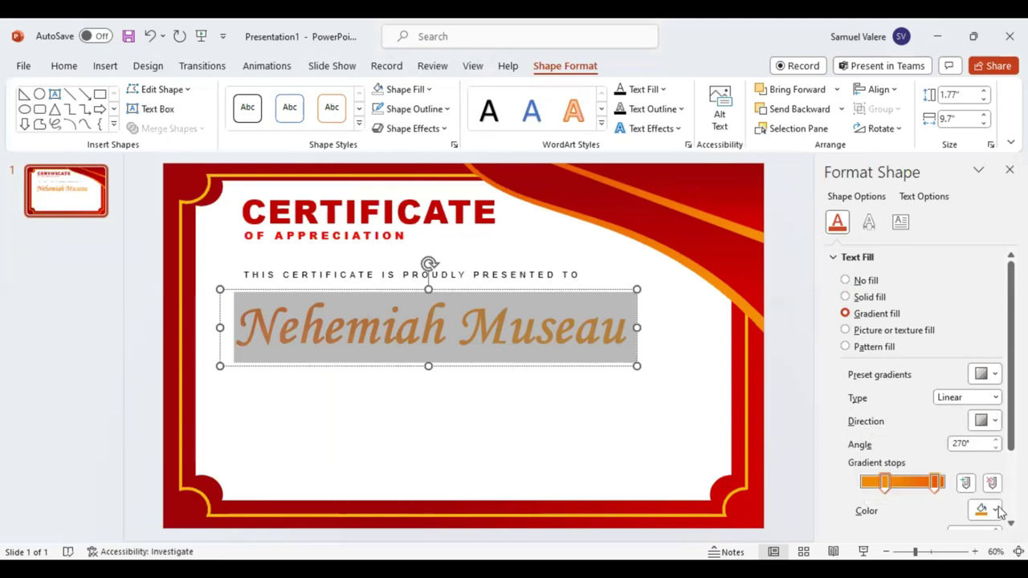
left_click(996, 513)
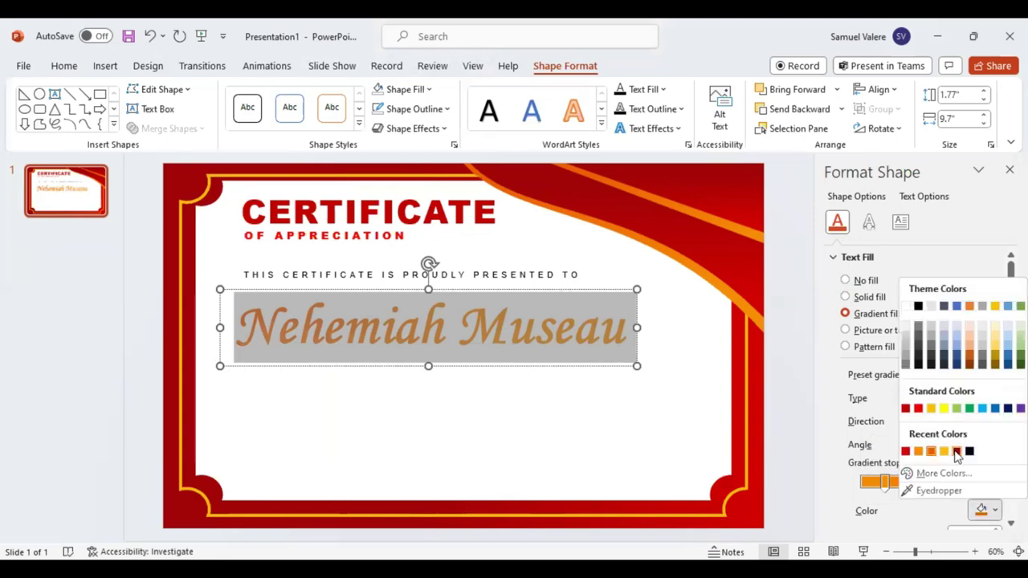
left_click(886, 481)
left_click(996, 514)
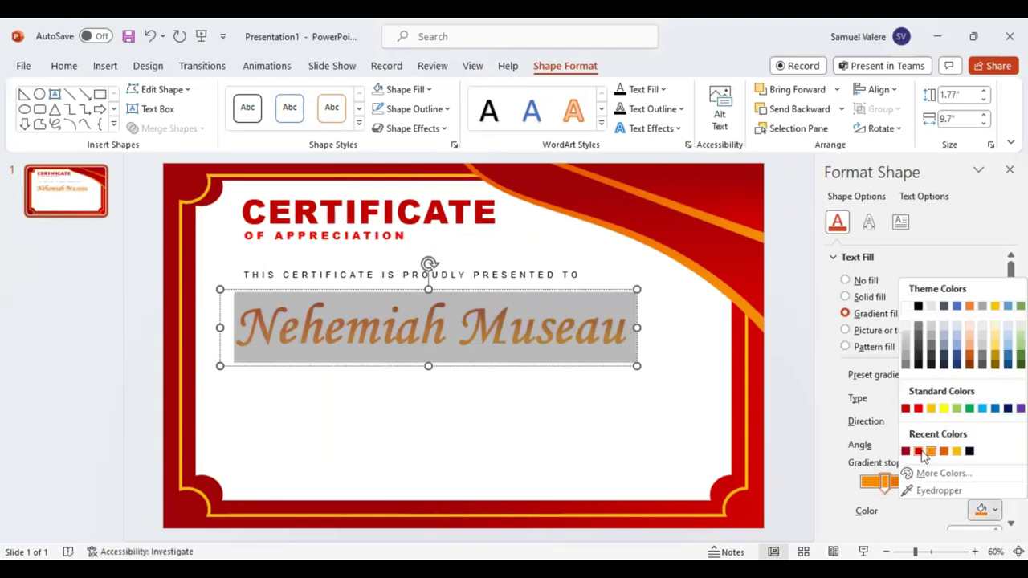
left_click(920, 452)
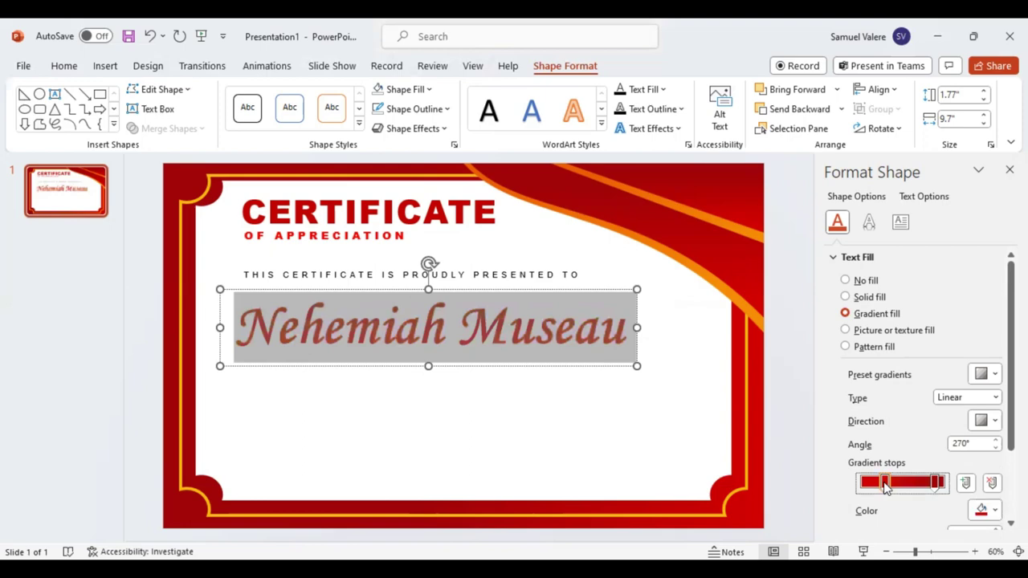
Step: Reposition the name's gradient stops, adding a new stop near the right end
left_click_drag(885, 482, 876, 482)
left_click(936, 482)
left_click(932, 482)
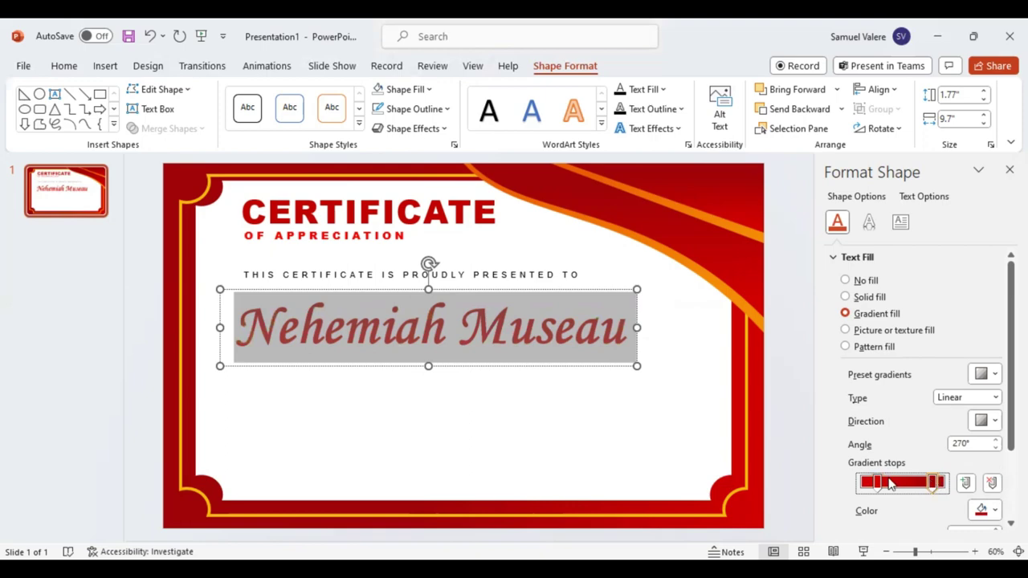
left_click(692, 434)
left_click(568, 346)
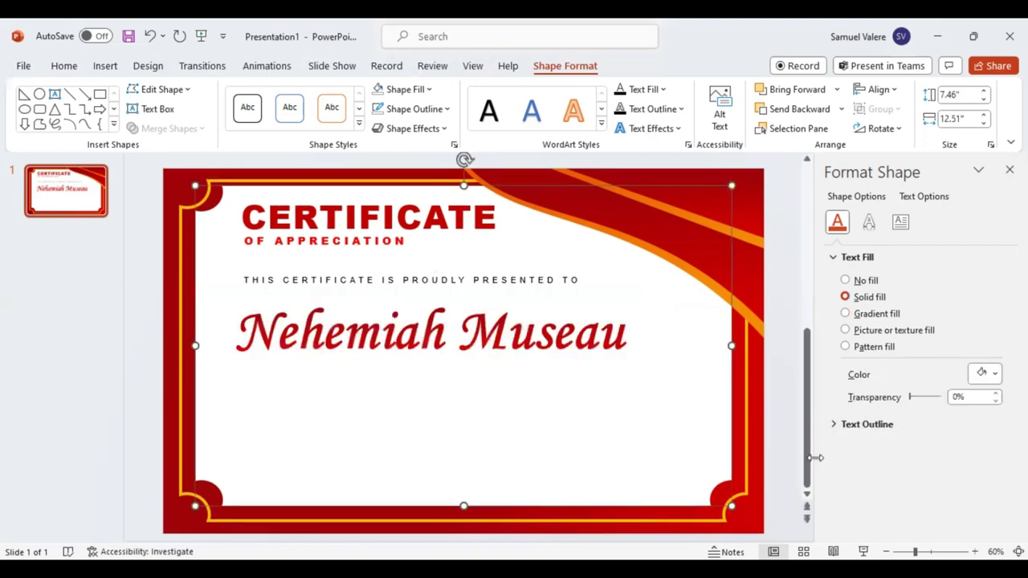
left_click_drag(875, 484, 882, 485)
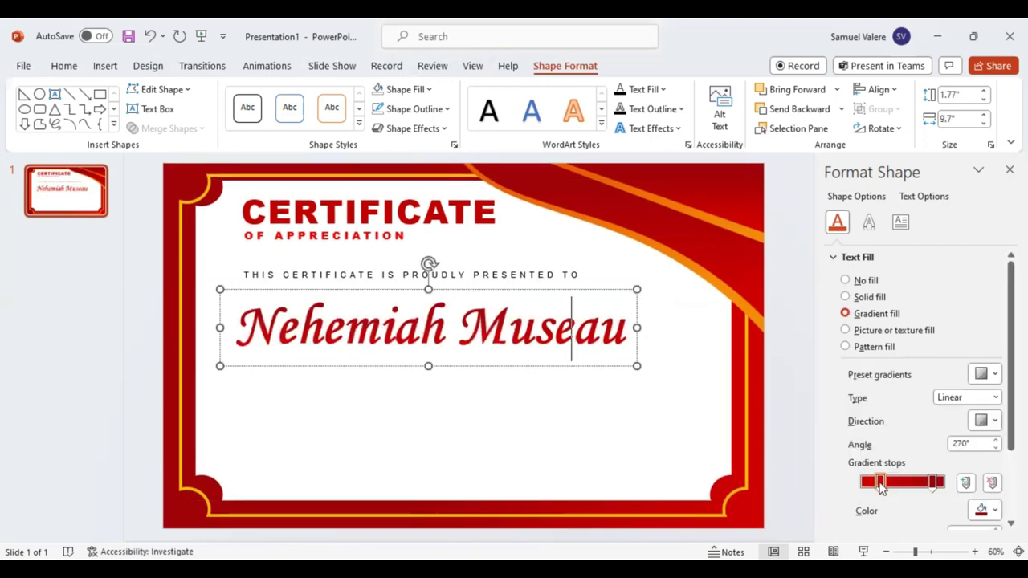
left_click(935, 485)
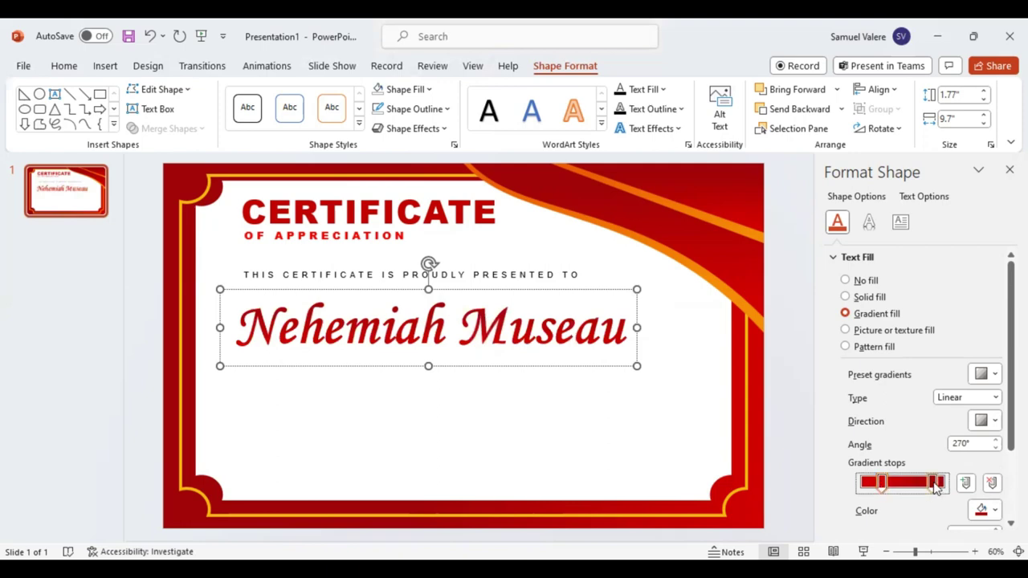
Step: Darken the right gradient stop to -70% brightness and pull it inward
scroll(941, 480, "down", 3)
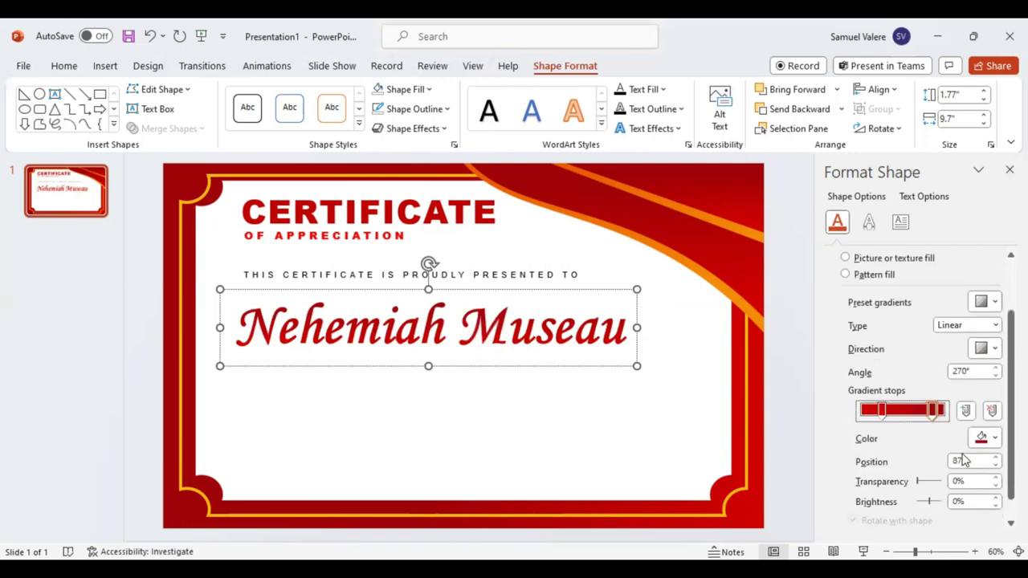
left_click(996, 506)
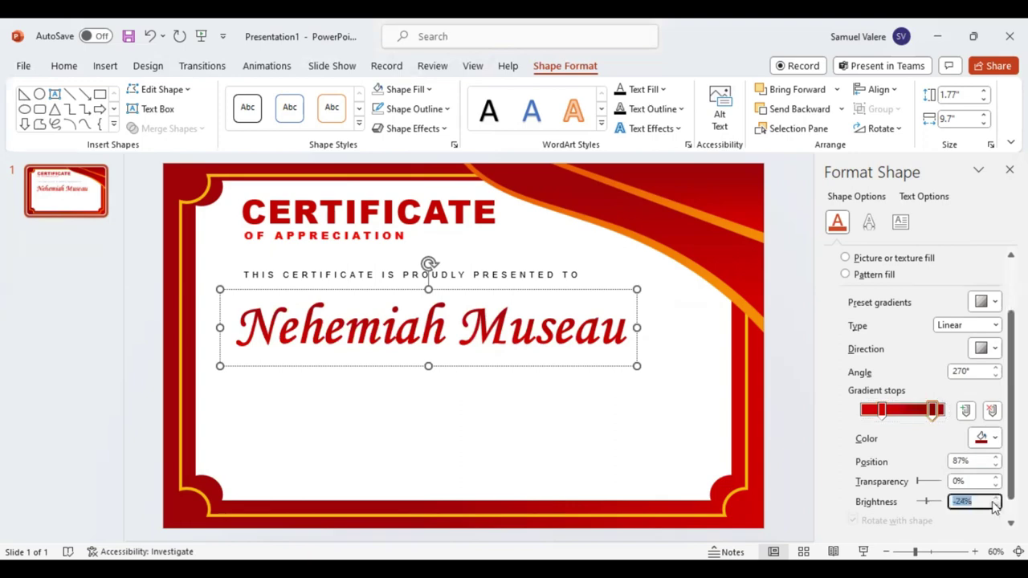
left_click(995, 506)
left_click(995, 506)
left_click(996, 506)
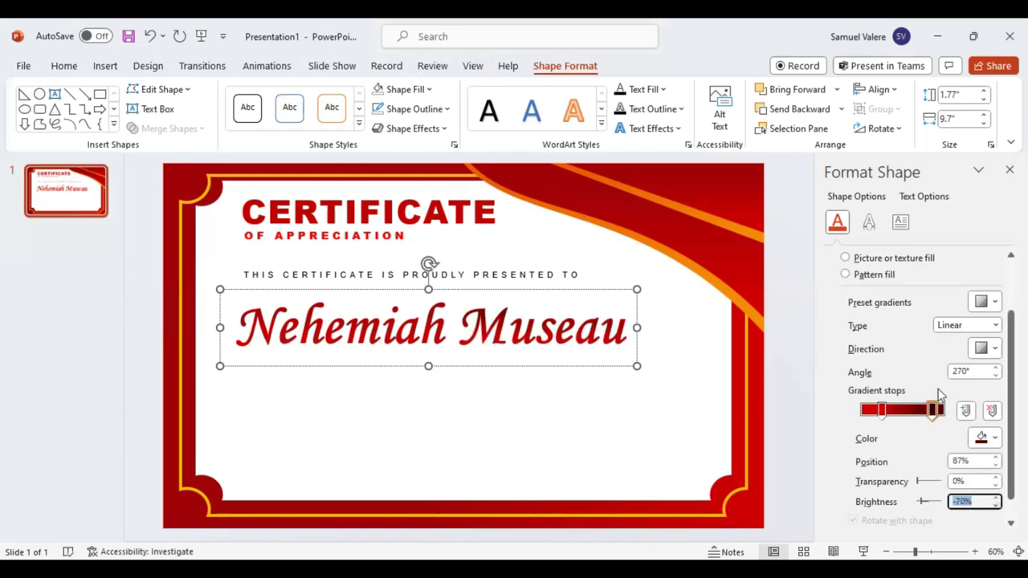
left_click_drag(932, 411, 916, 411)
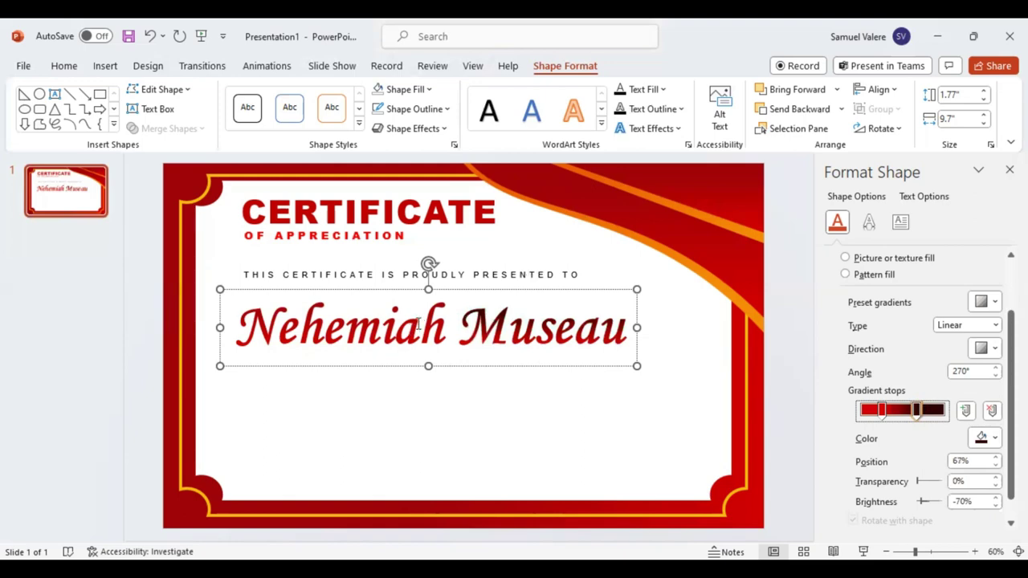
triple_click(535, 351)
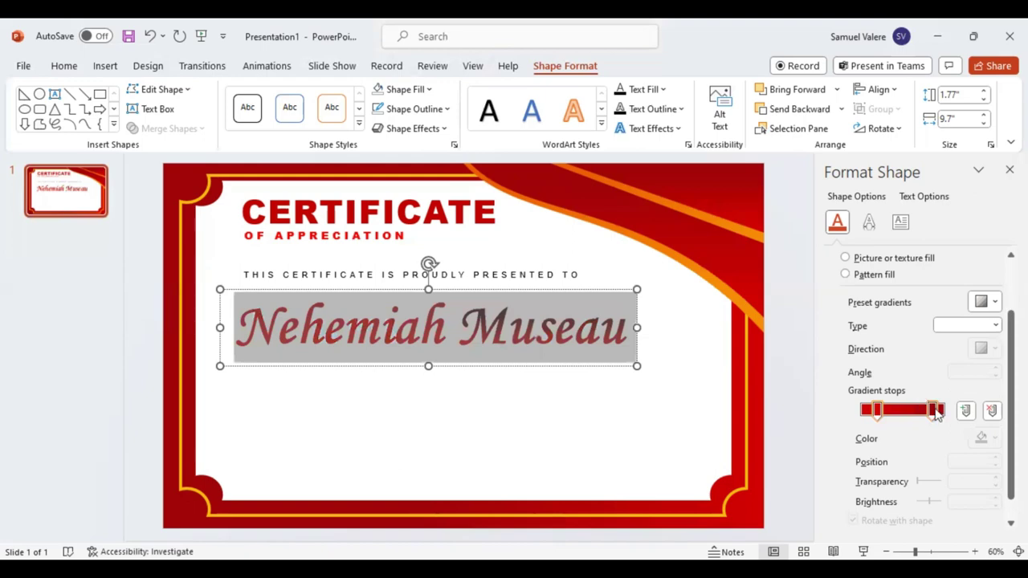
Step: Undo the darkened stop and reselect the name to show its red gradient settings
left_click(151, 38)
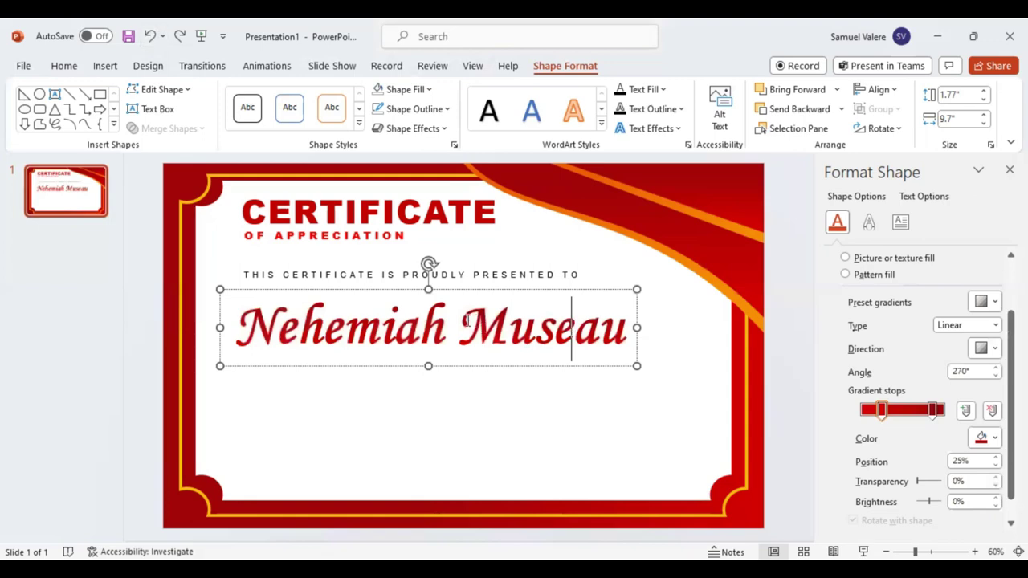
left_click(887, 410)
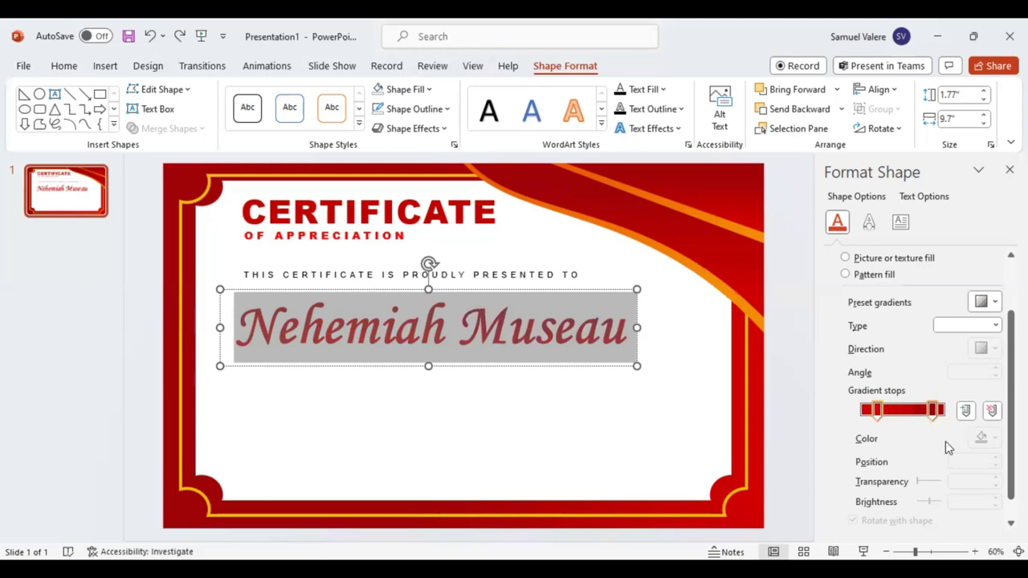
scroll(946, 441, "down", 1)
left_click(881, 395)
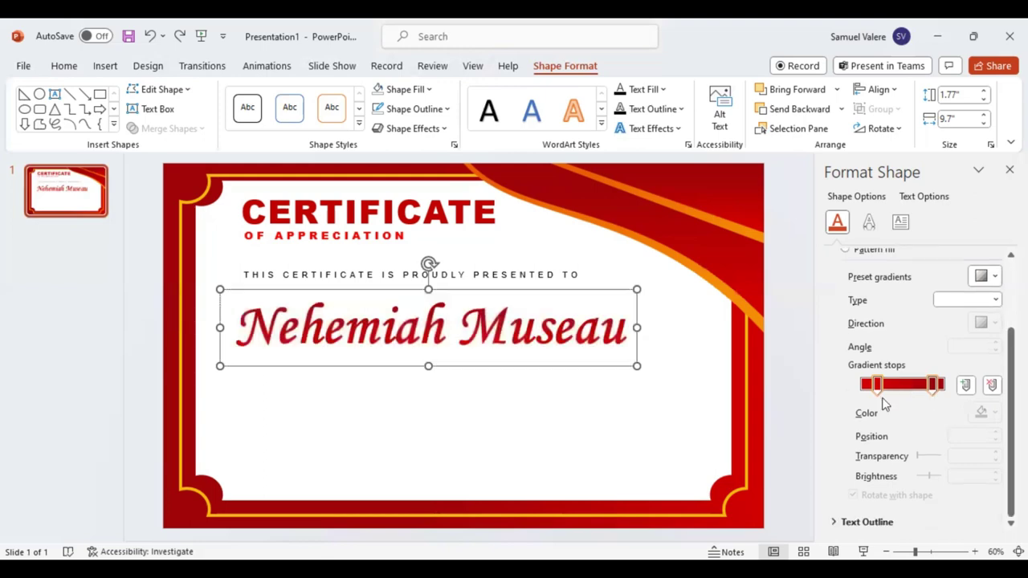
left_click(934, 394)
left_click(569, 352)
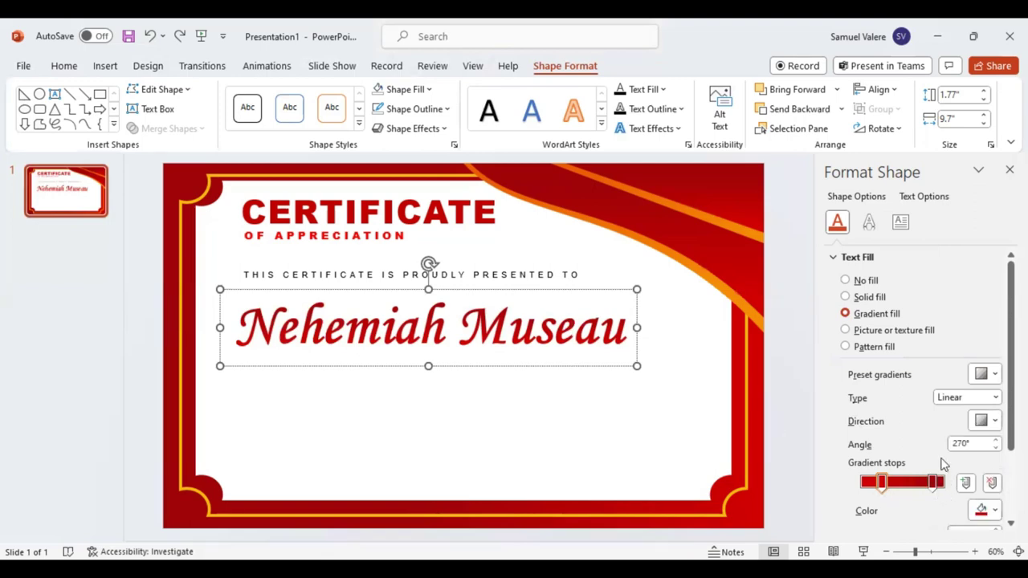
Step: Keep the 270° direction, set the right stop to -46% brightness near 61%, and shift the left stop to 34%
scroll(943, 465, "down", 3)
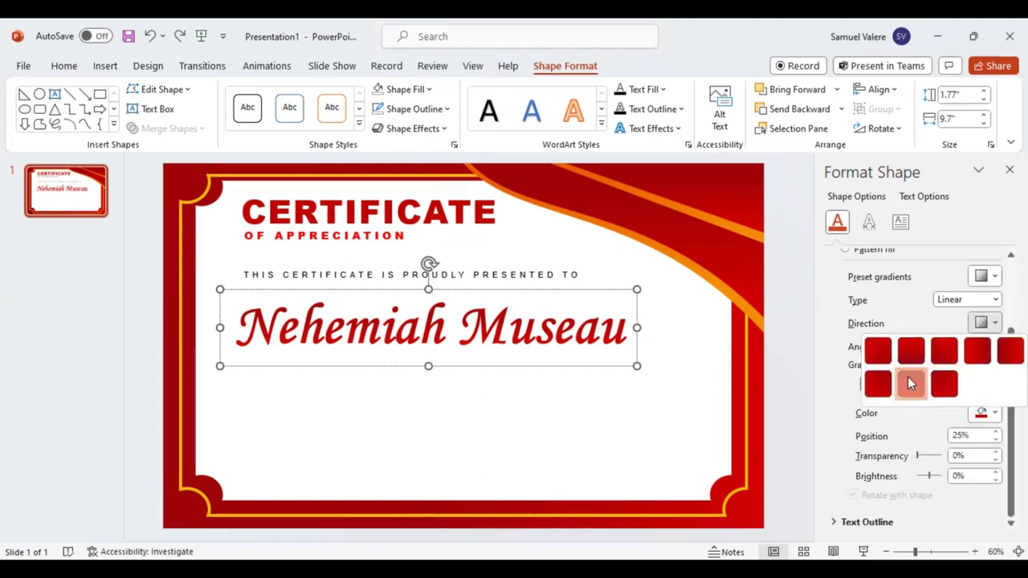
left_click(910, 381)
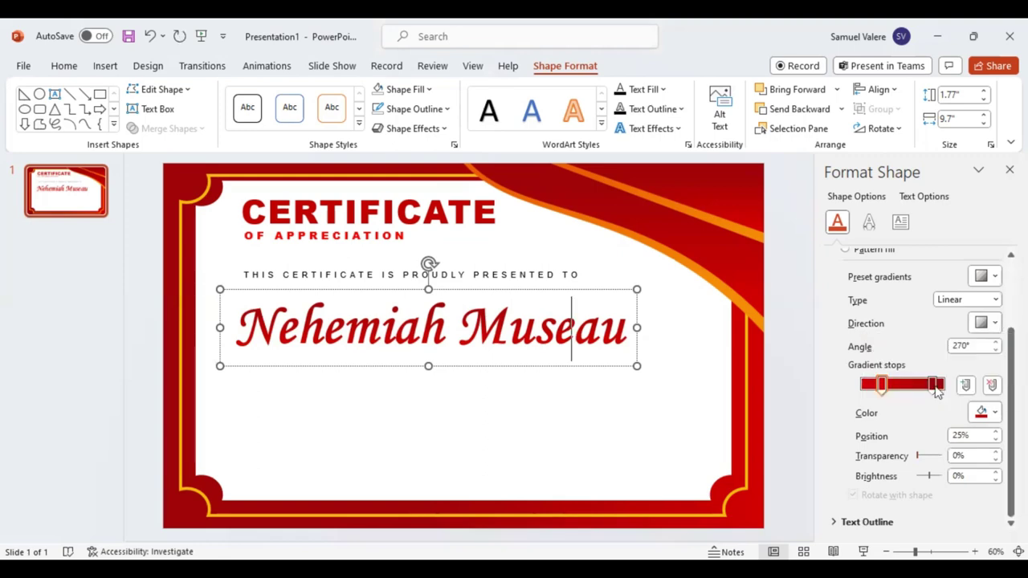
left_click(935, 386)
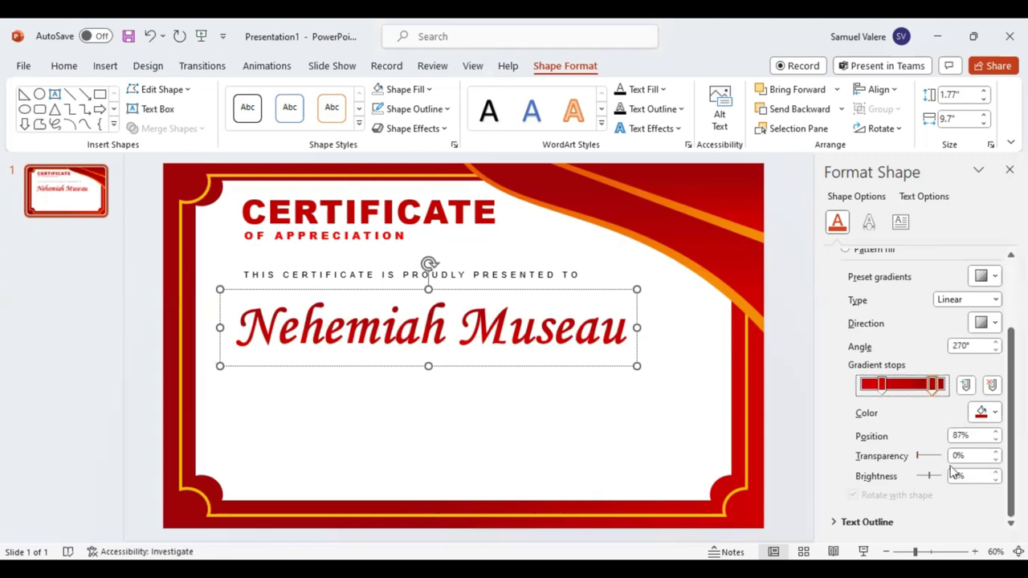
left_click(923, 477)
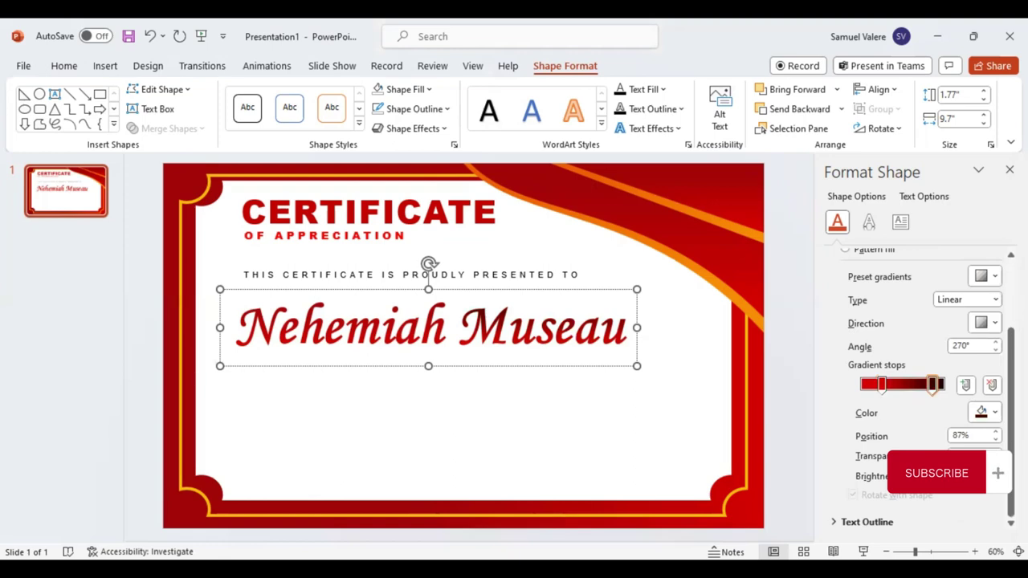
key("Right")
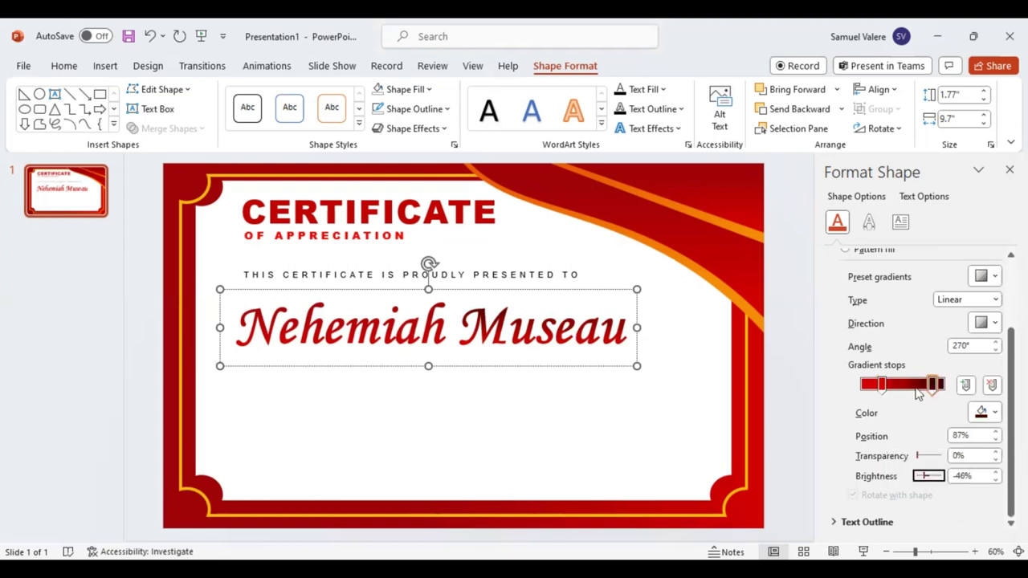
left_click_drag(935, 387, 916, 390)
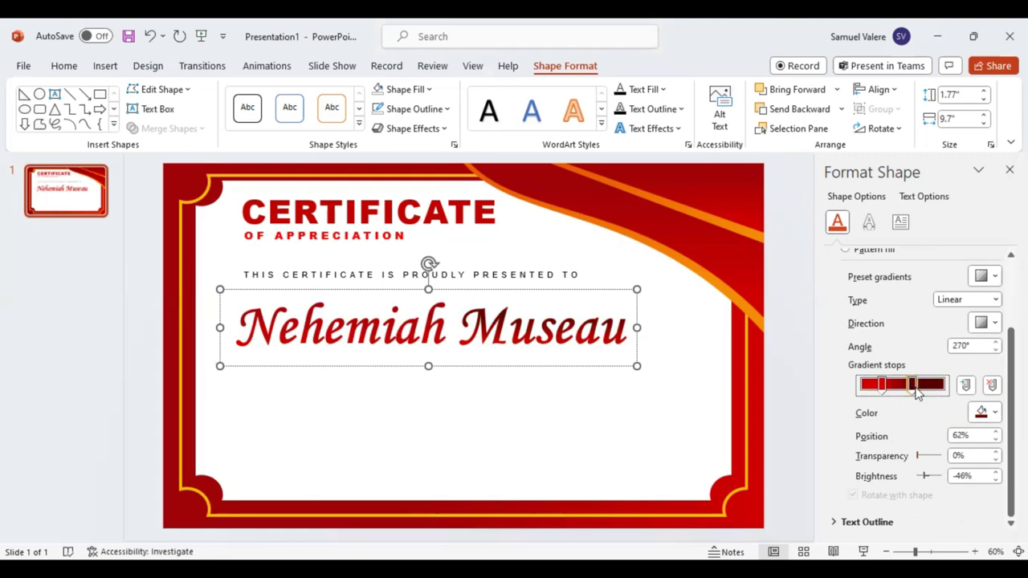
left_click(994, 323)
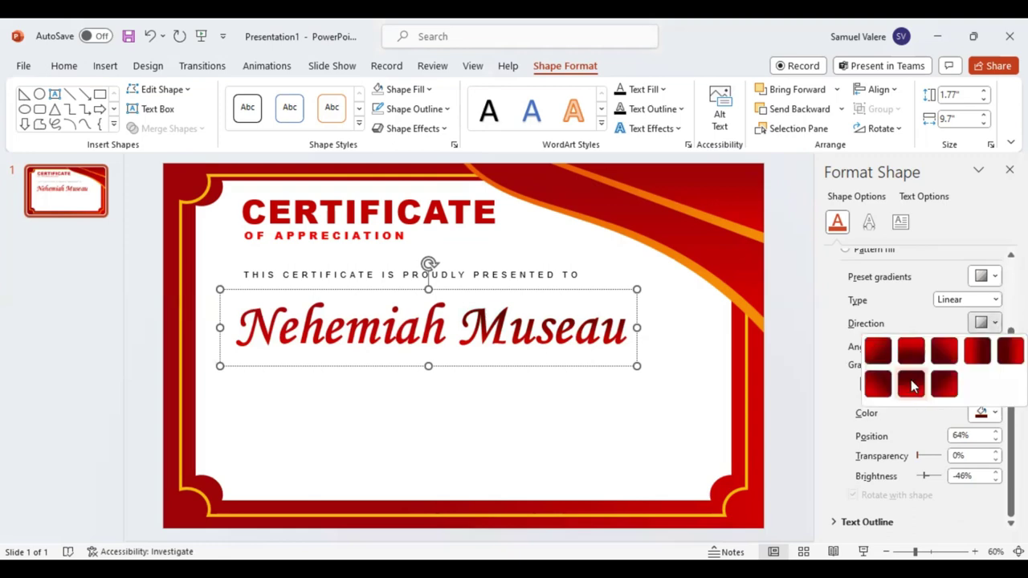
left_click(888, 409)
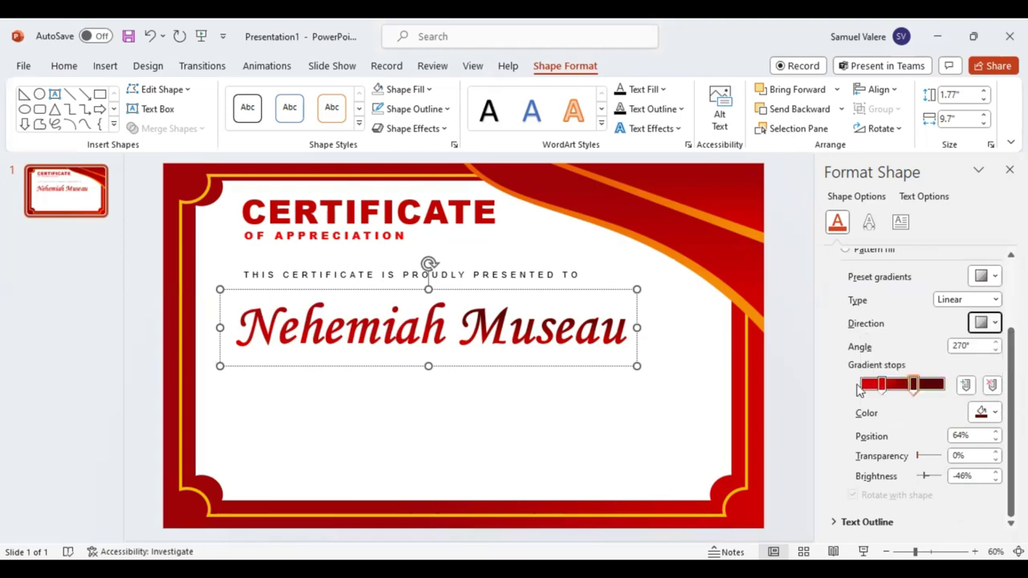
left_click(859, 388)
left_click_drag(882, 387, 887, 389)
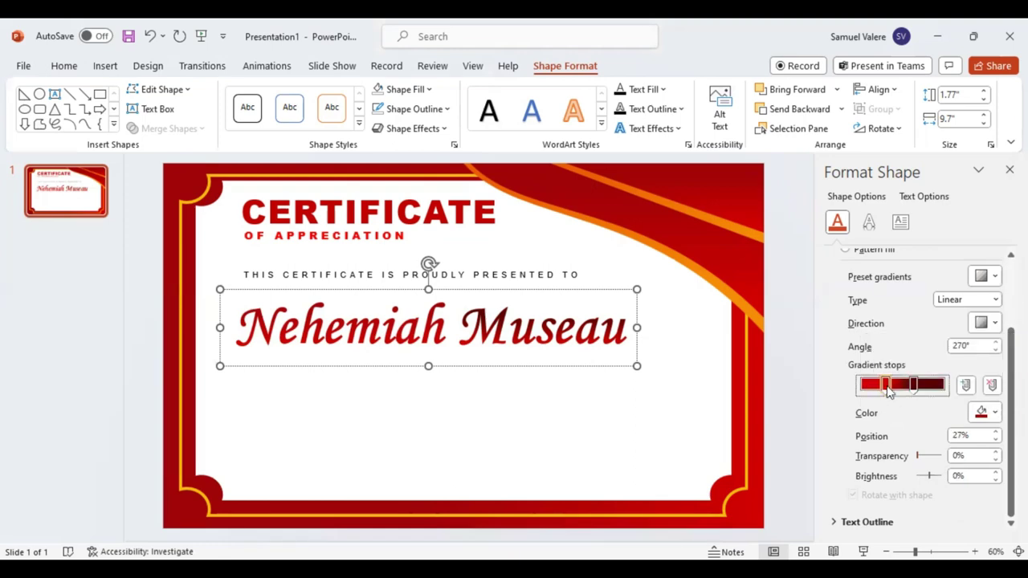
Step: Re-tune the dark stop to -46% brightness and slide it to roughly 64–69%
left_click(394, 325)
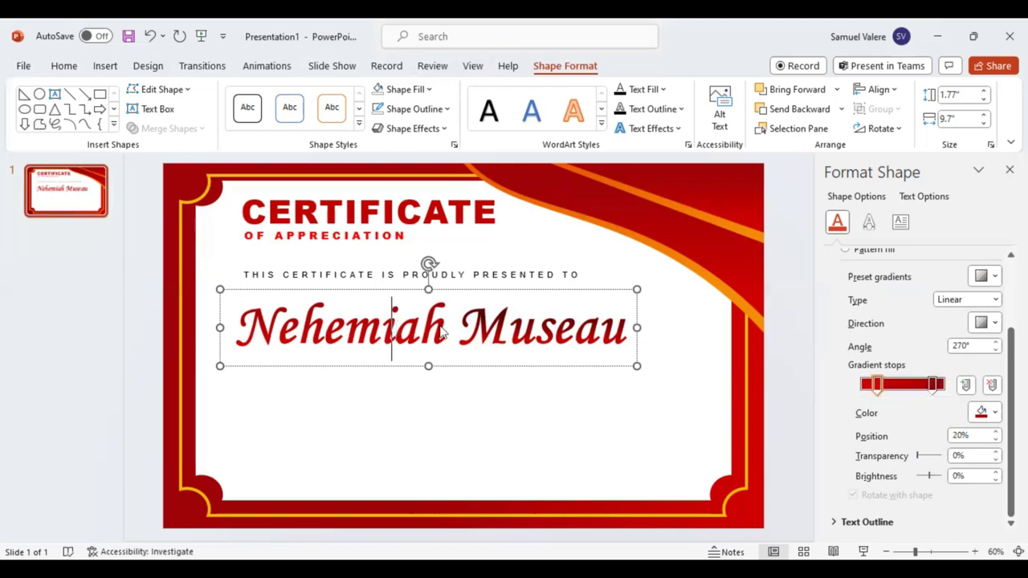
left_click(934, 386)
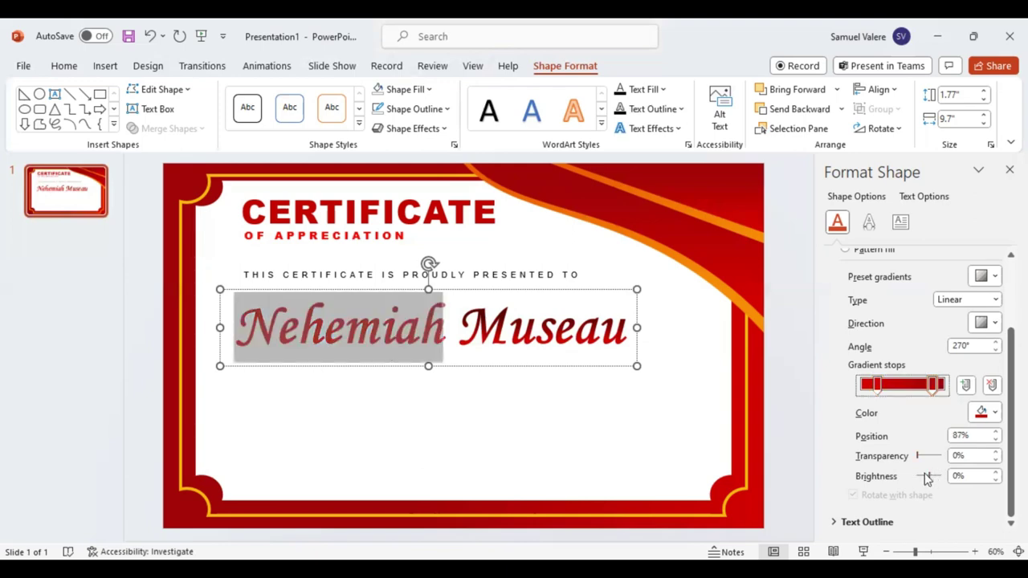
left_click_drag(925, 474, 922, 474)
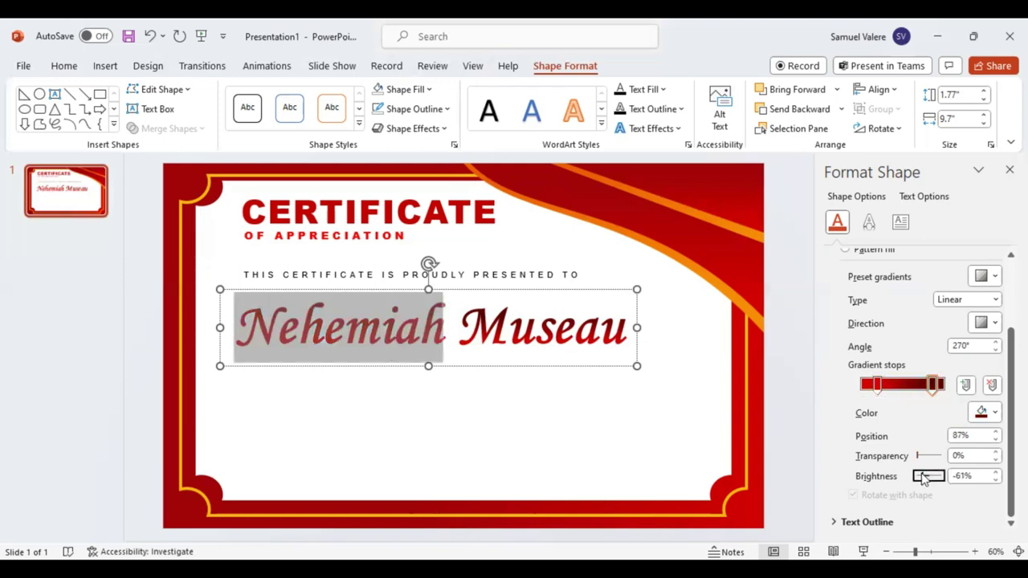
left_click(600, 342)
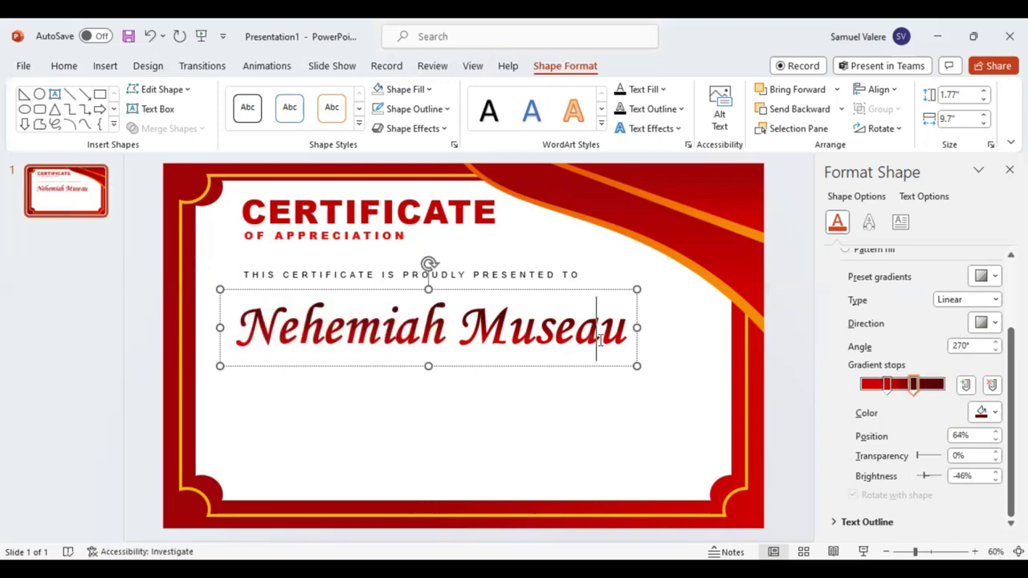
left_click(416, 329)
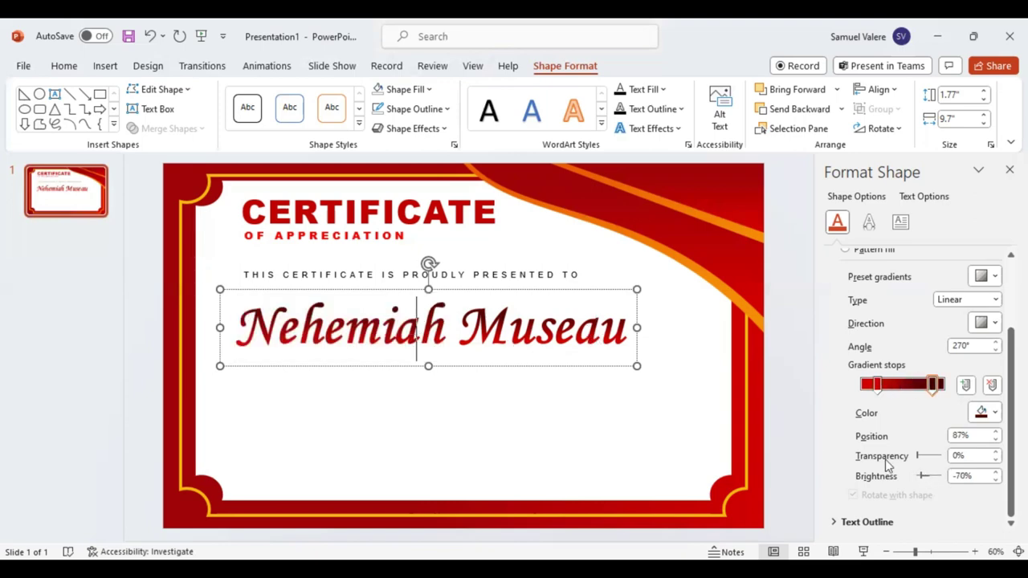
left_click_drag(922, 478, 926, 479)
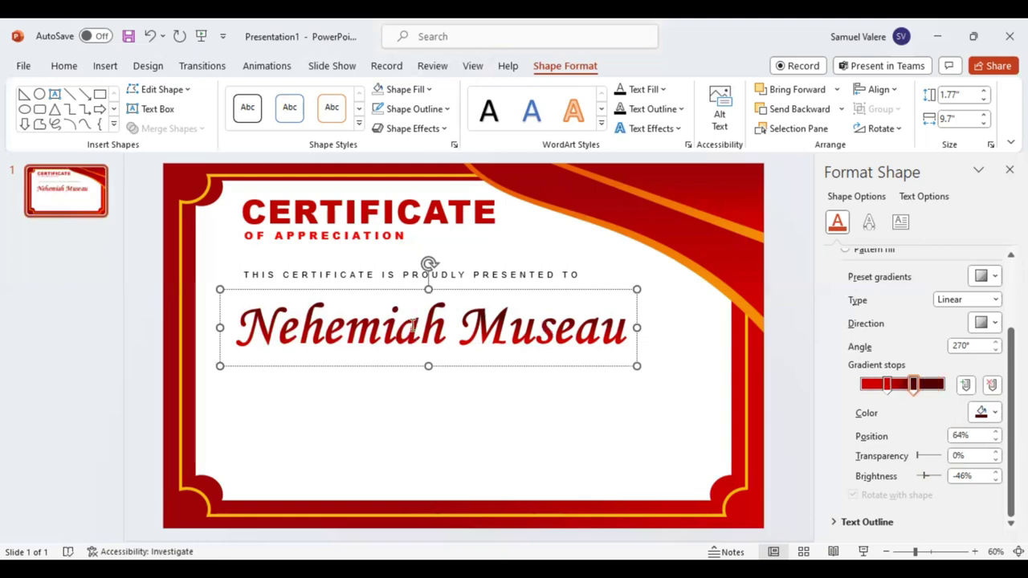
key("ctrl+y")
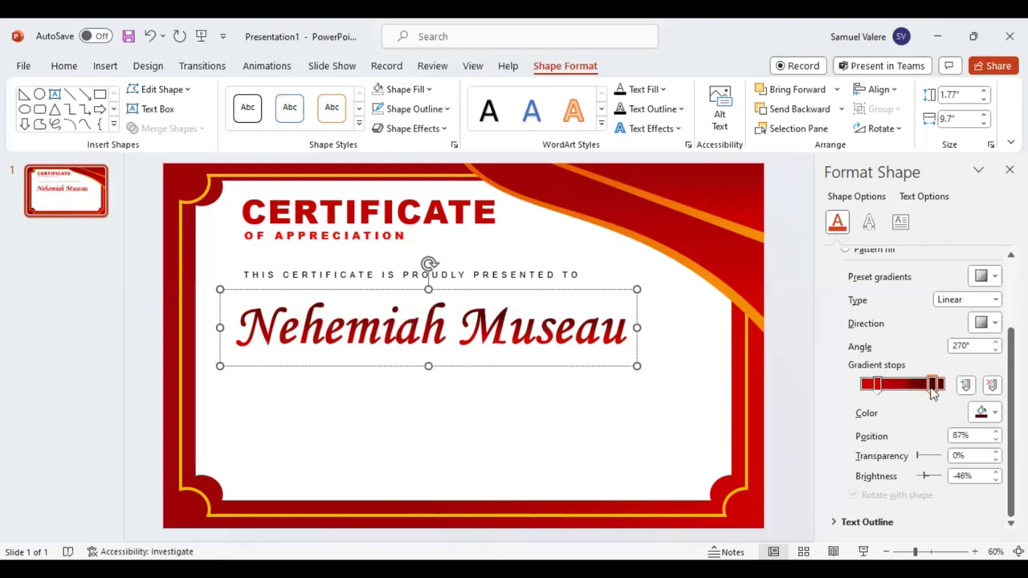
left_click_drag(931, 390, 924, 391)
key("ctrl+z")
key("ctrl+z")
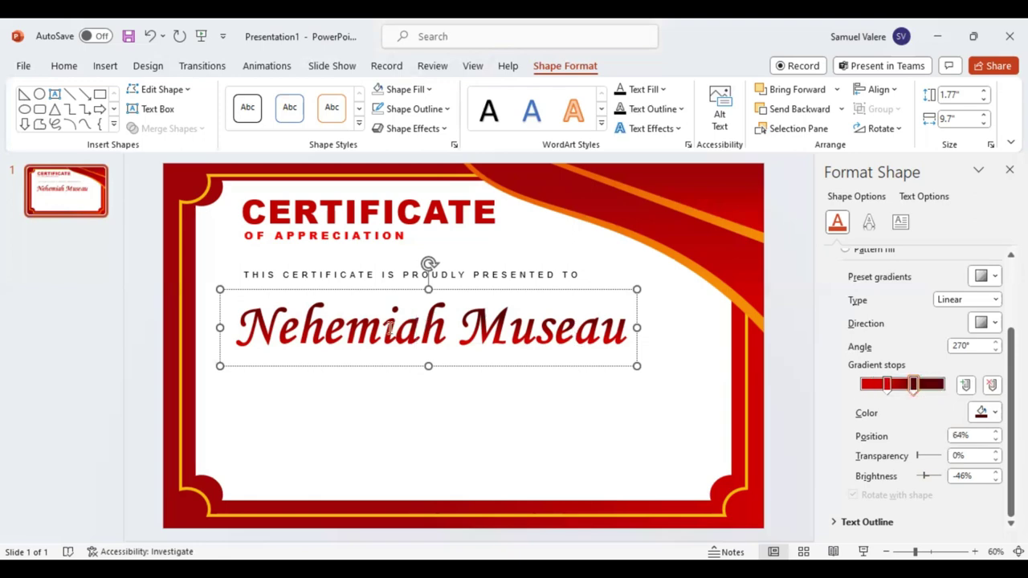
key("ctrl+y")
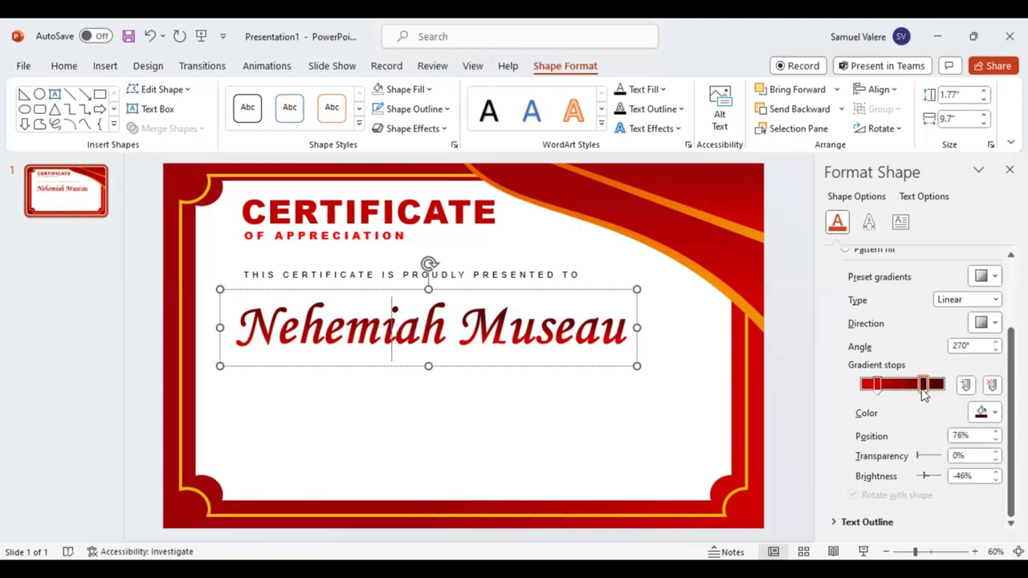
left_click_drag(924, 391, 912, 394)
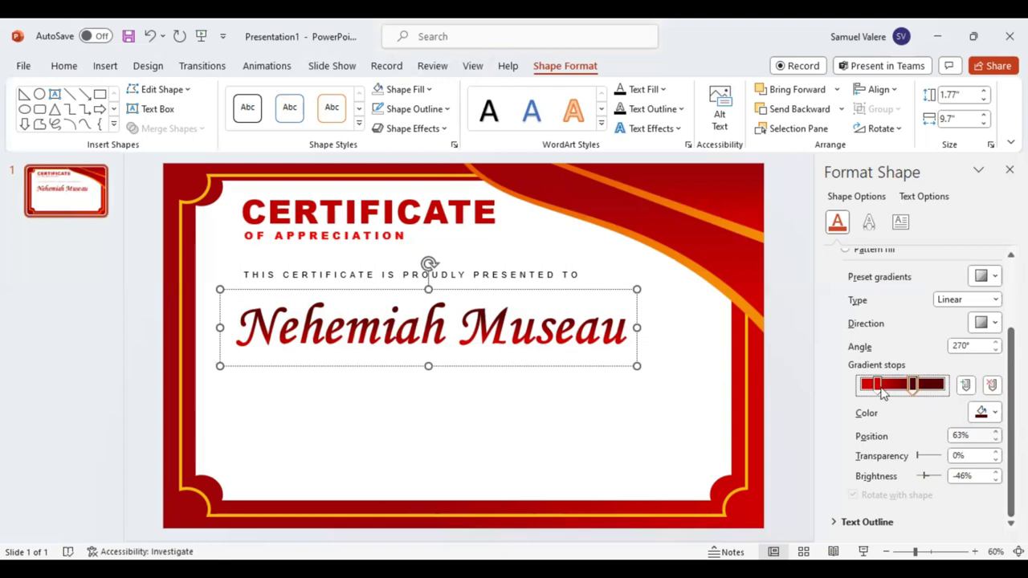
Step: Fine-tune the left red stop's position to around 32% and preview the gradient
left_click(881, 389)
left_click_drag(882, 389, 888, 388)
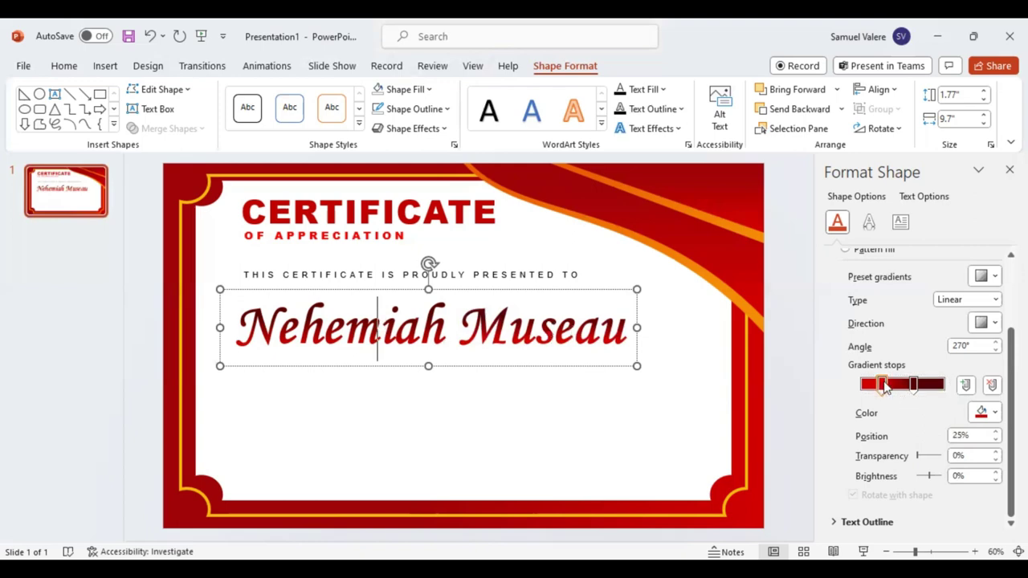
left_click_drag(888, 389, 889, 387)
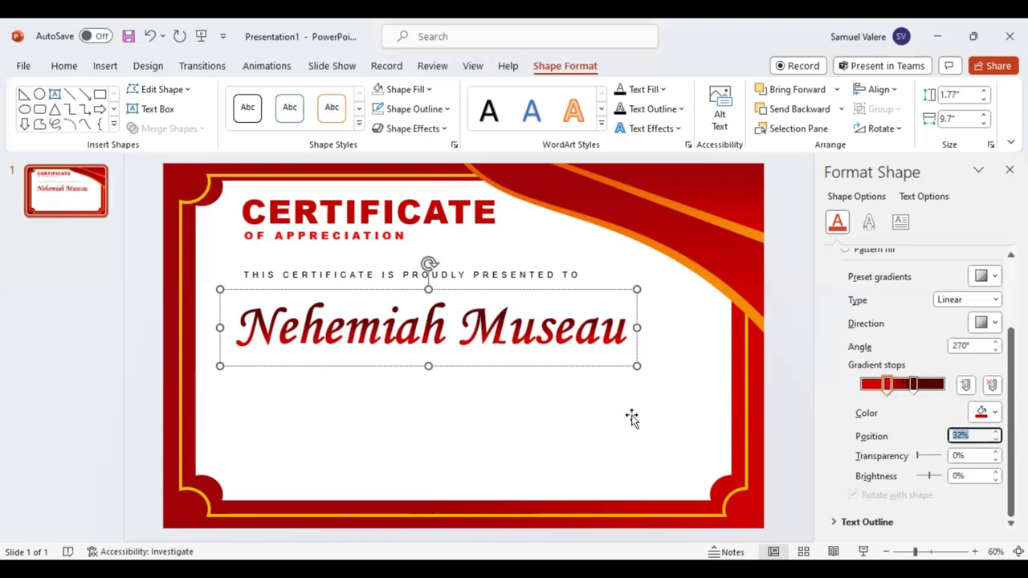
left_click(394, 345)
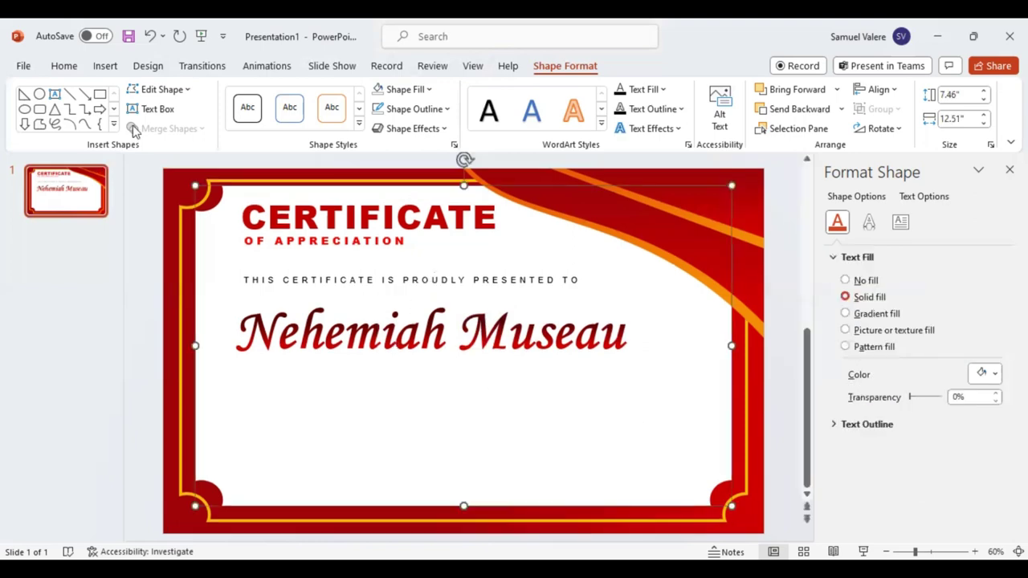
Step: Paste the appreciation paragraph into a new box under the name, centred at 20 pt and widened
left_click(153, 109)
left_click_drag(260, 373, 579, 438)
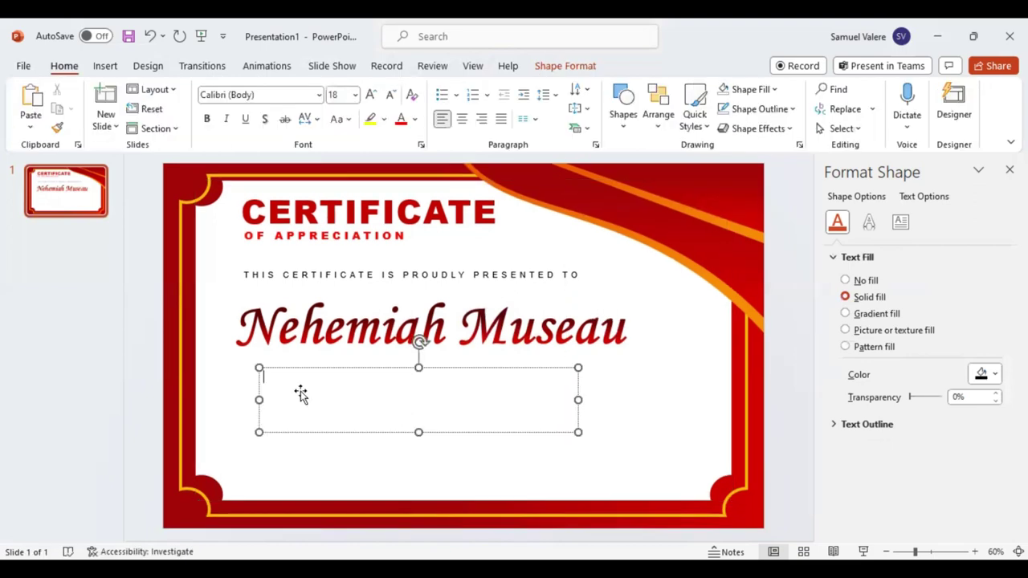
type("This certificate stands as a testament to your exceptional commitment and unparalleled efforts. Your unwavering dedication has not only uplifted the project but also the spirits of those fortunate enough to work alongside you. Your diligence and relentless pursuit of excellence serve as a beacon of inspiration.")
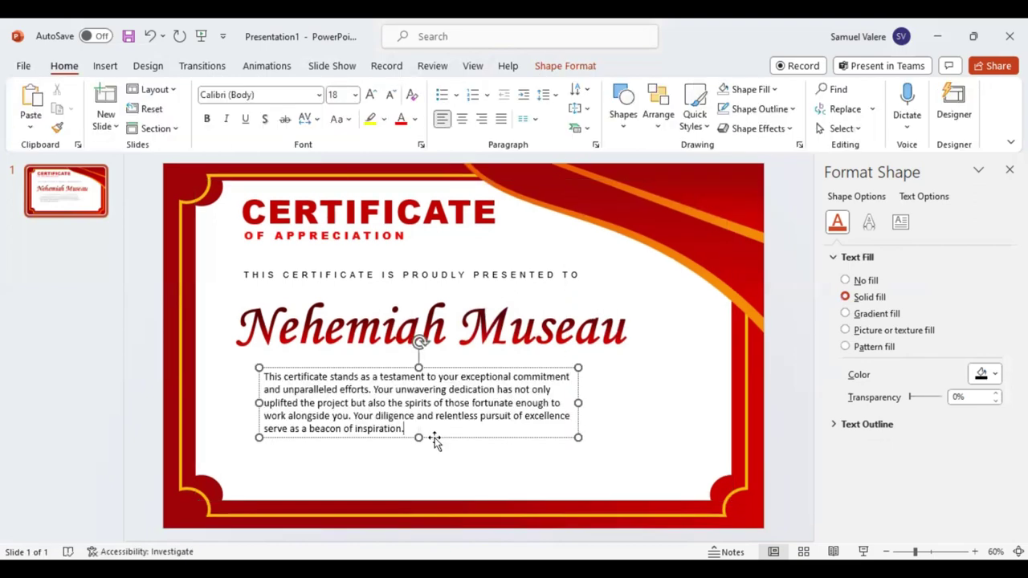
triple_click(494, 375)
key("ctrl+e")
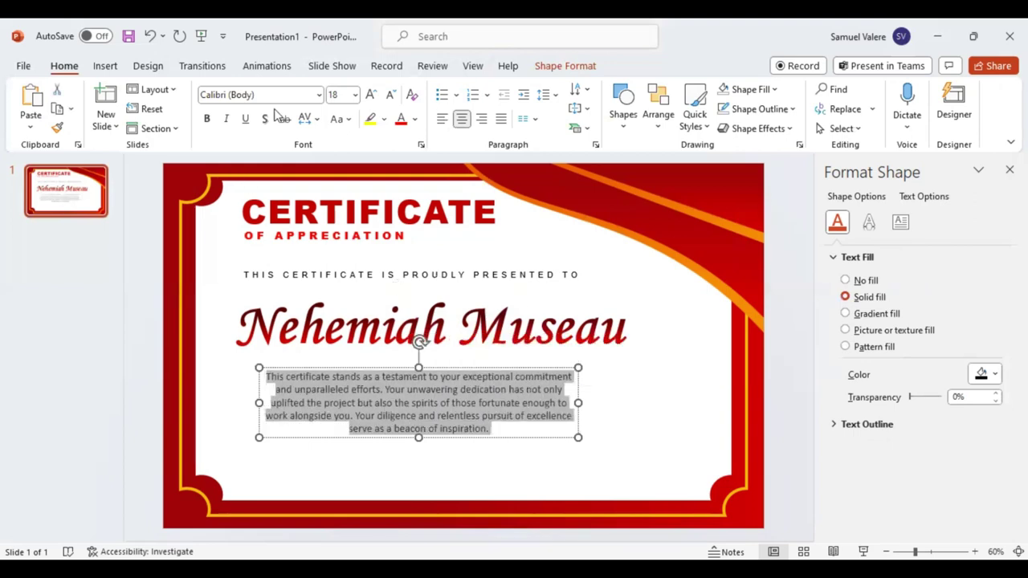
left_click(372, 95)
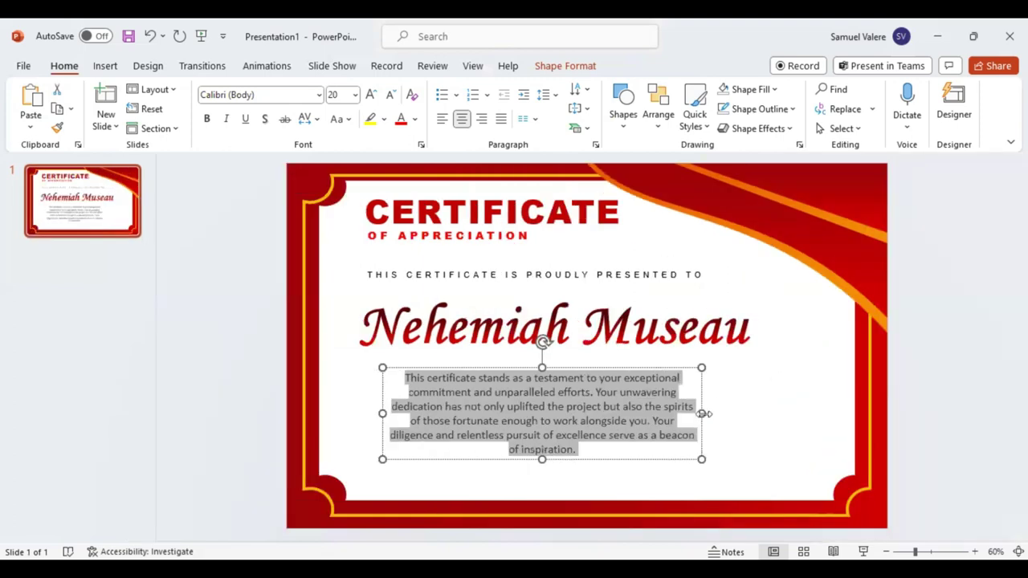
left_click(769, 413)
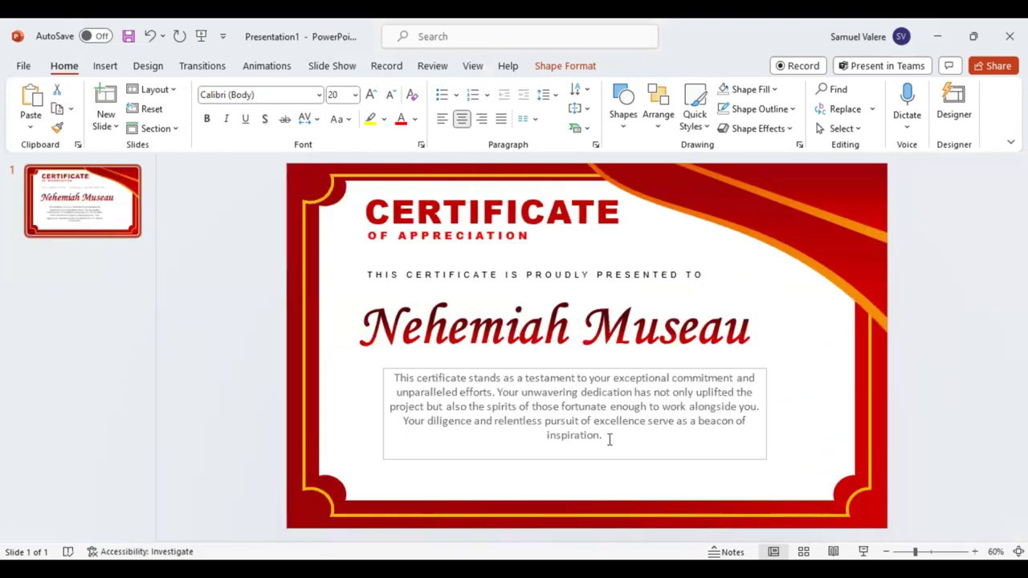
mouse_move(603, 441)
left_mouse_down()
mouse_move(575, 441)
mouse_move(586, 441)
left_mouse_up()
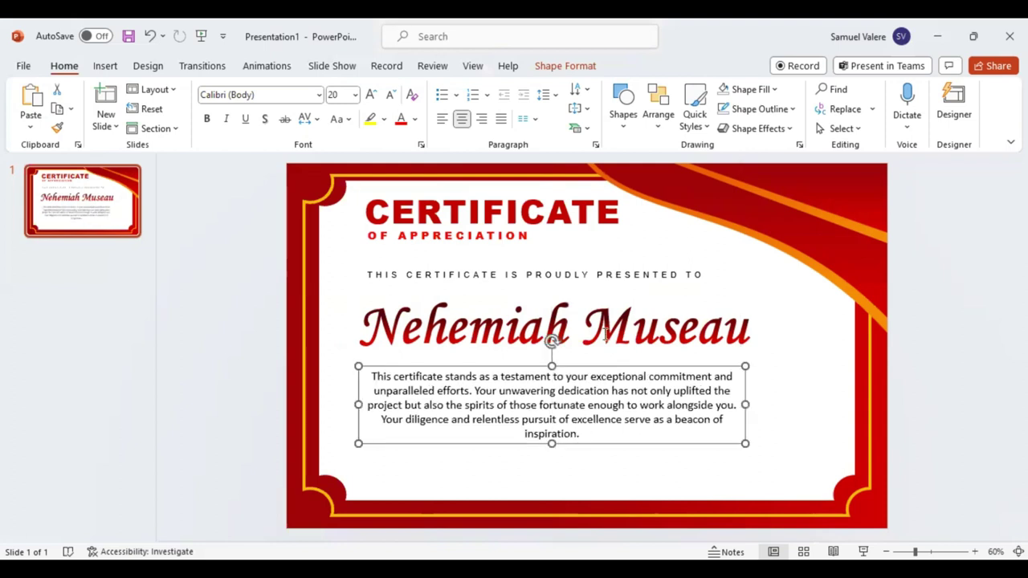
Step: Nudge the recipient name and the presented-to line slightly down
left_click(598, 337)
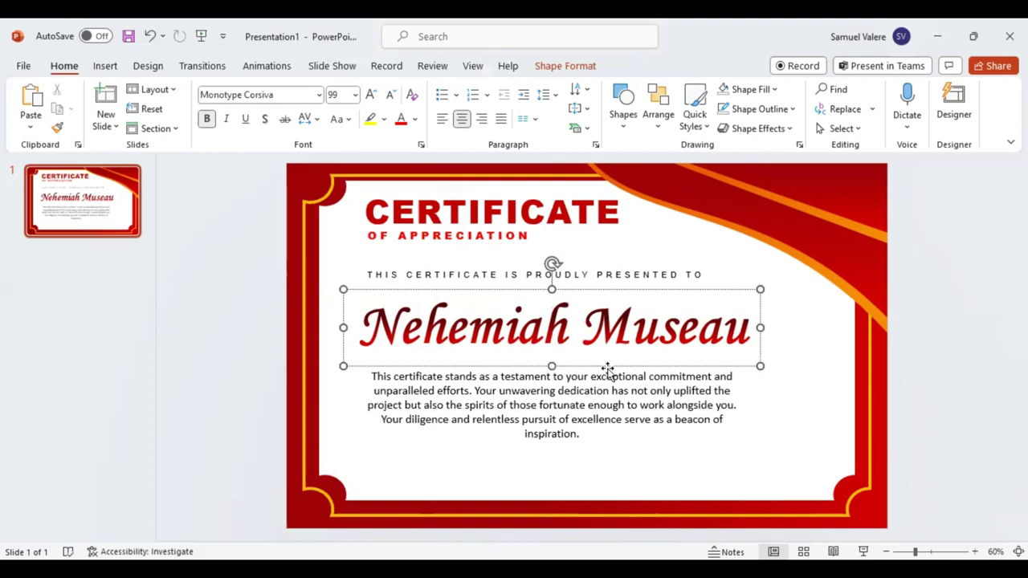
key("Down")
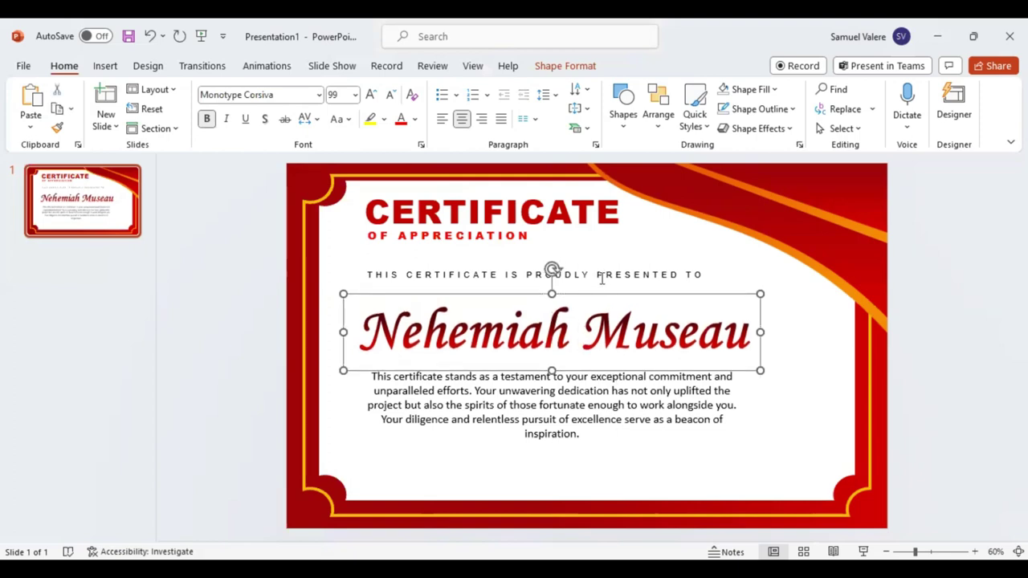
left_click(598, 276)
key("Down")
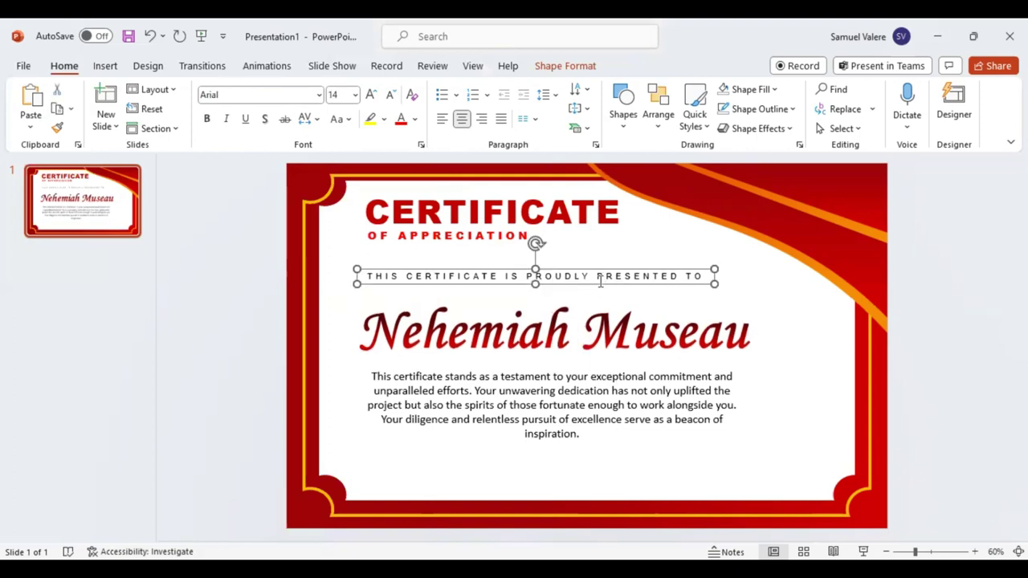
key("Down")
key("Down")
key("Down")
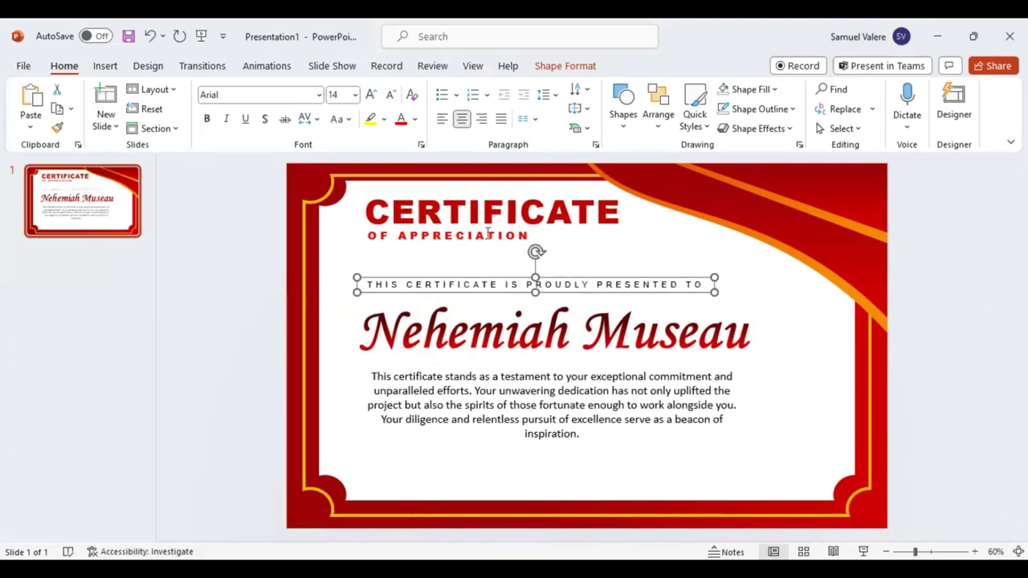
Step: Move the CERTIFICATE title and OF APPRECIATION subtitle down together, then nudge the title back up slightly
left_click(486, 231)
left_click(500, 207)
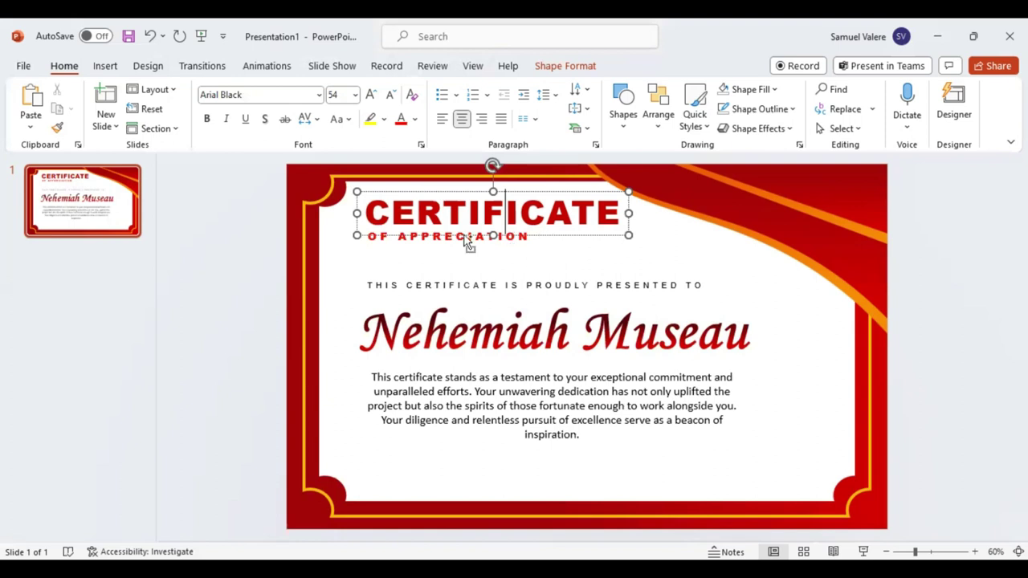
key("Escape")
left_click(460, 237)
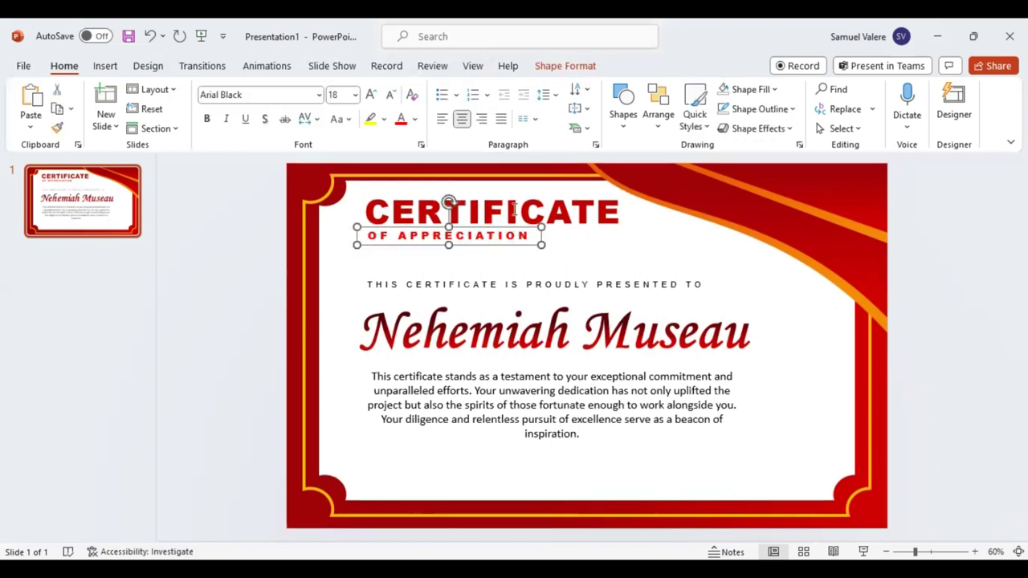
left_click(514, 209, "shift")
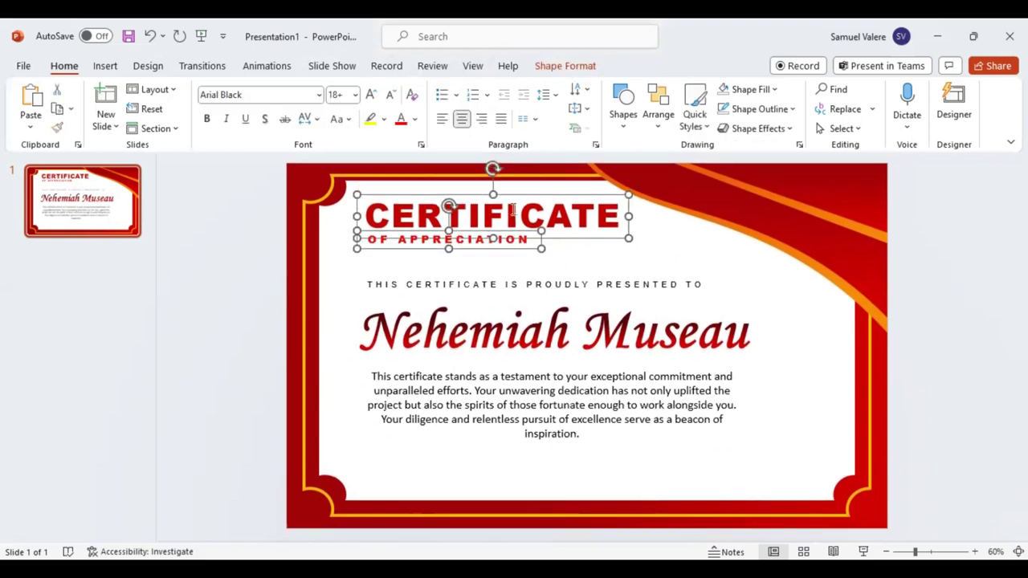
key("Down")
key("Down")
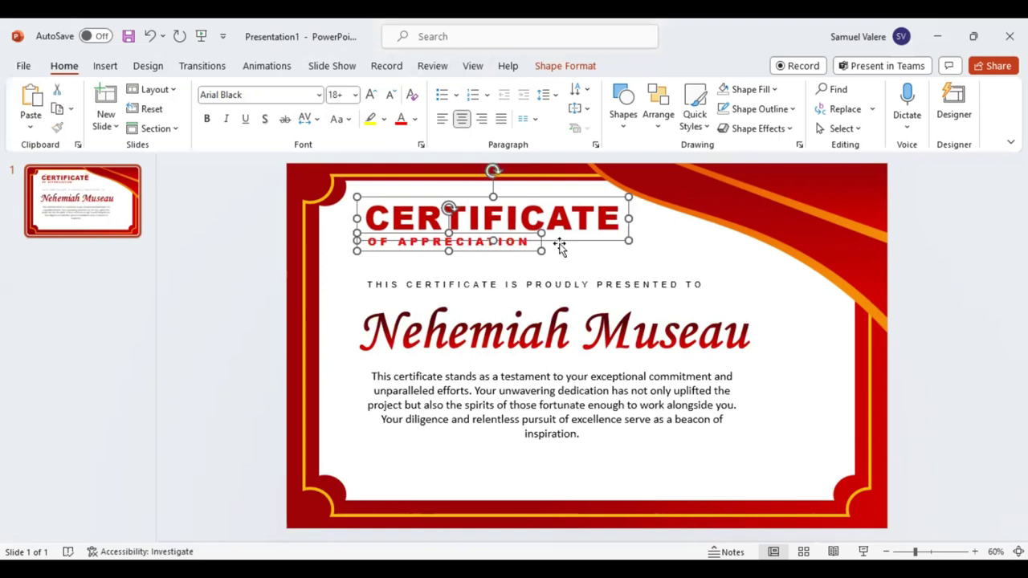
left_click(556, 246)
left_click(557, 241)
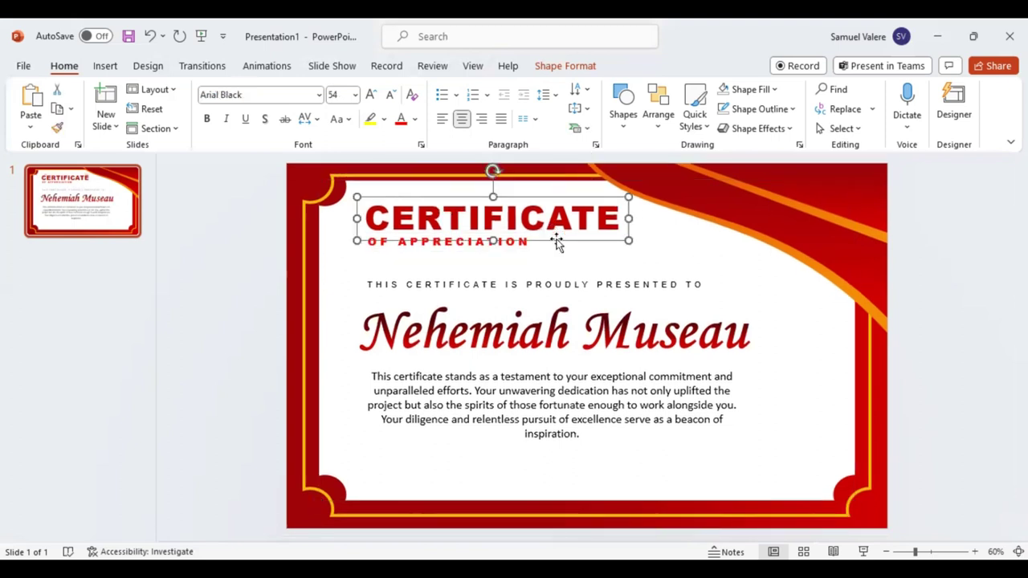
key("Up")
key("Up")
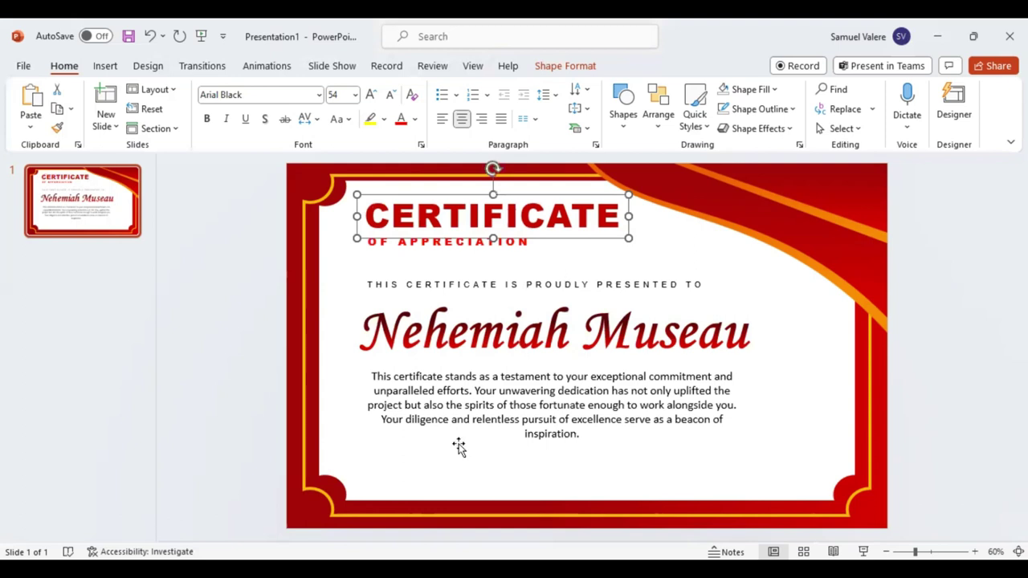
Step: Draw a small text box near the bottom left and type the Signature label
left_click(105, 66)
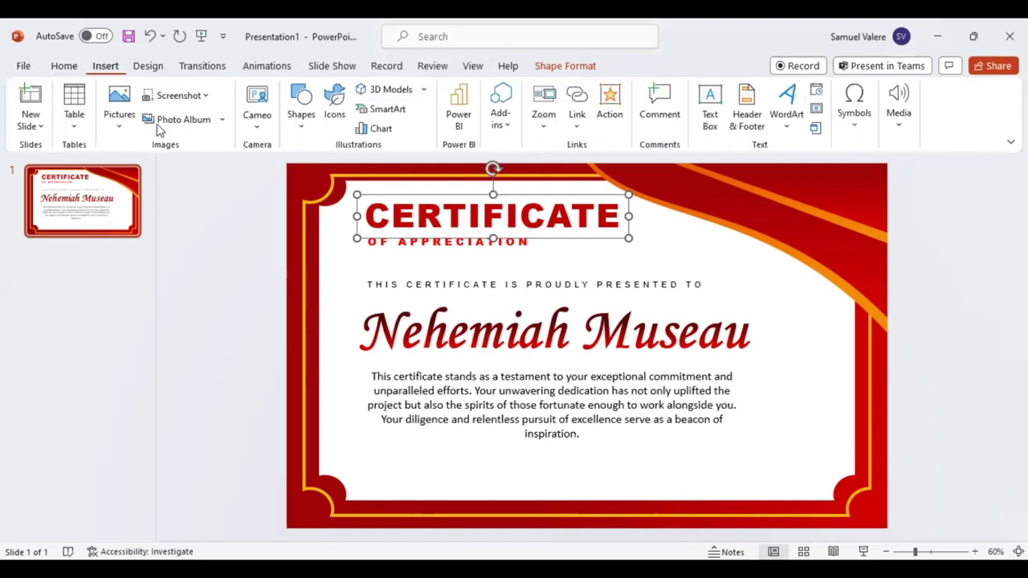
left_click(299, 112)
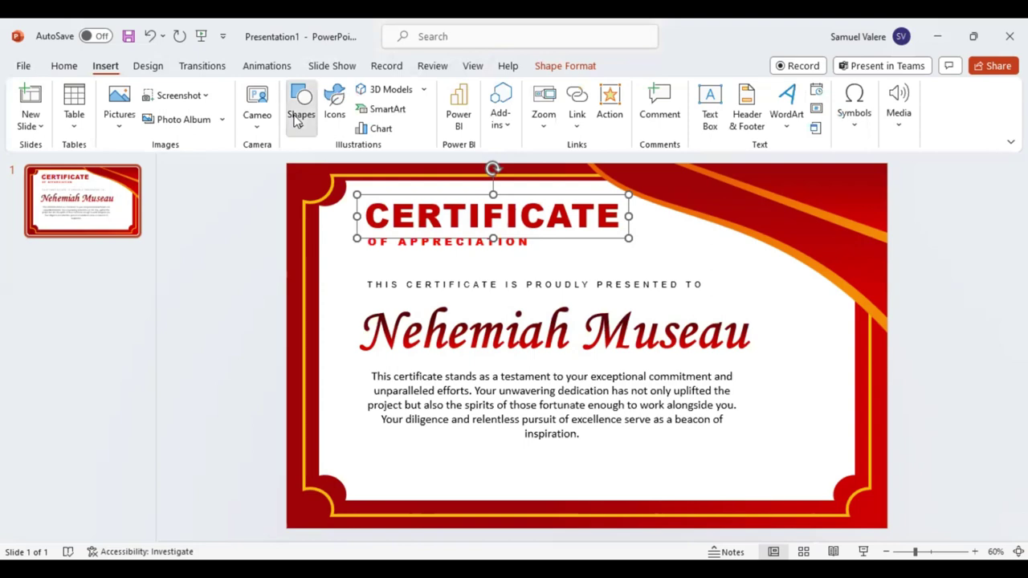
left_click(324, 168)
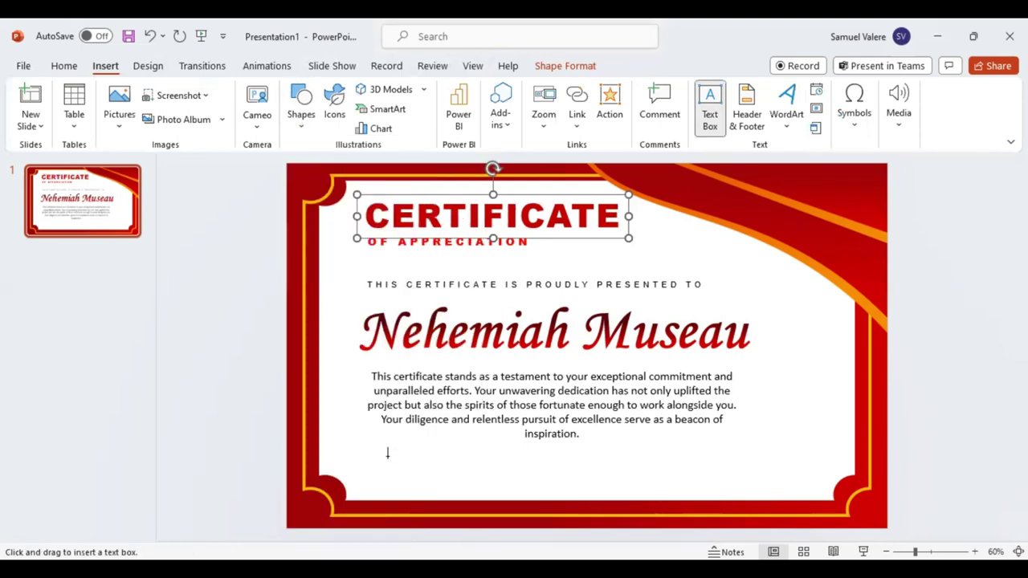
left_click_drag(380, 469, 442, 479)
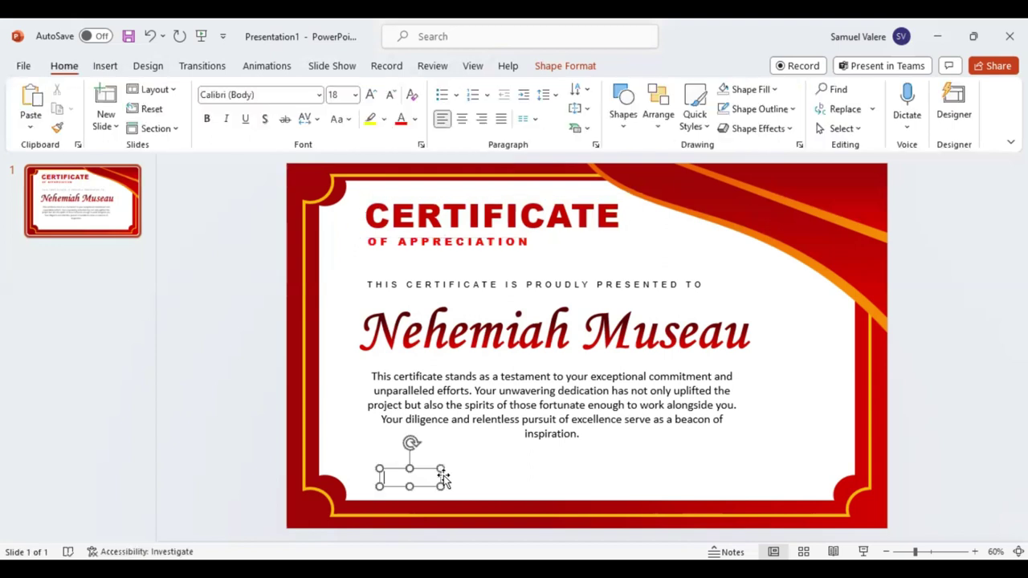
type("S")
type("ing")
Step: Make the label centred, UPPERCASE and 14 pt, and move it toward the bottom border
double_click(418, 477)
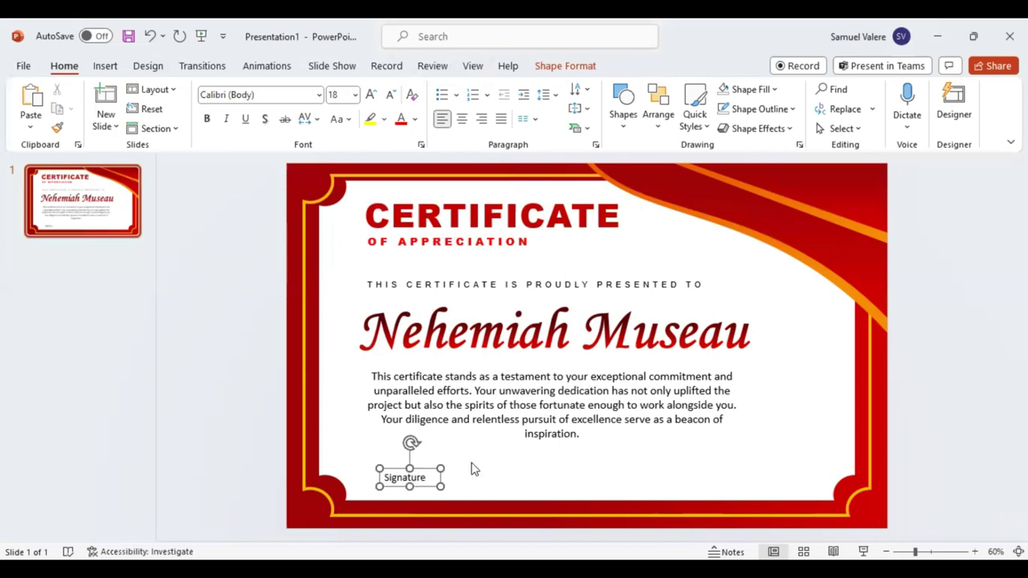
left_click(498, 453)
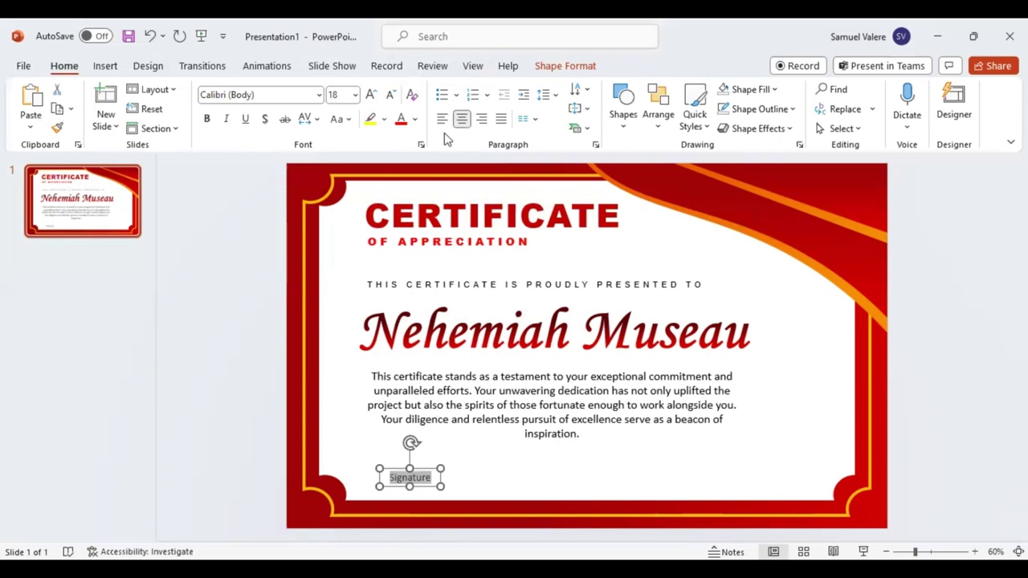
left_click(349, 120)
left_click(375, 183)
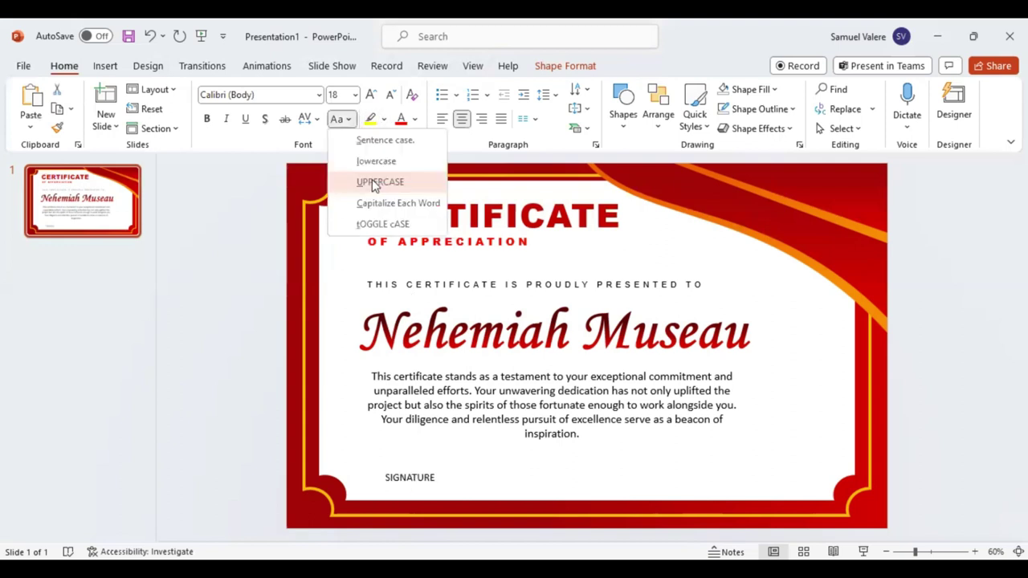
left_click(390, 98)
left_click(390, 98)
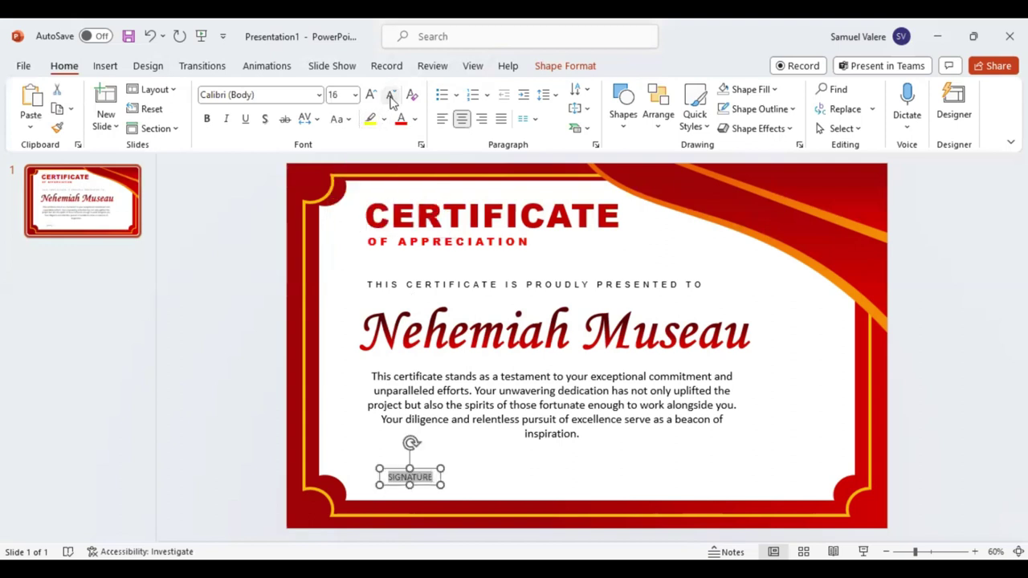
left_click(390, 98)
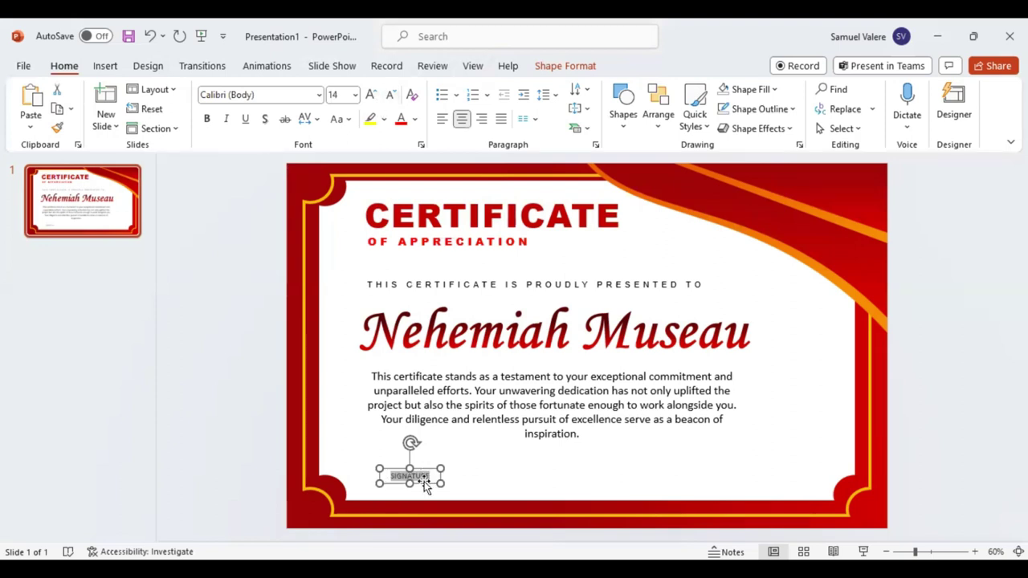
mouse_move(423, 482)
left_mouse_down()
mouse_move(402, 490)
mouse_move(553, 474)
mouse_move(755, 476)
left_mouse_up()
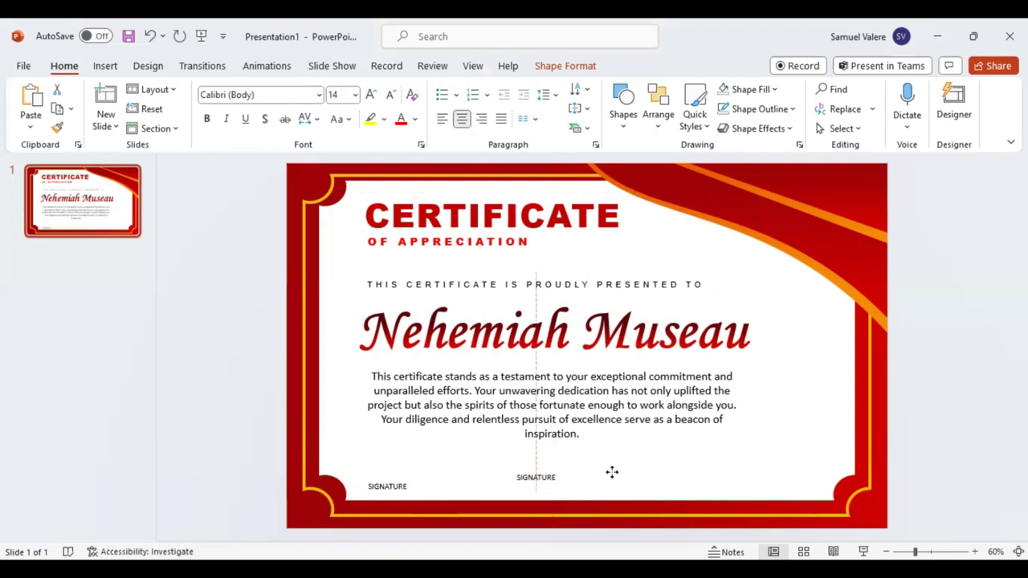
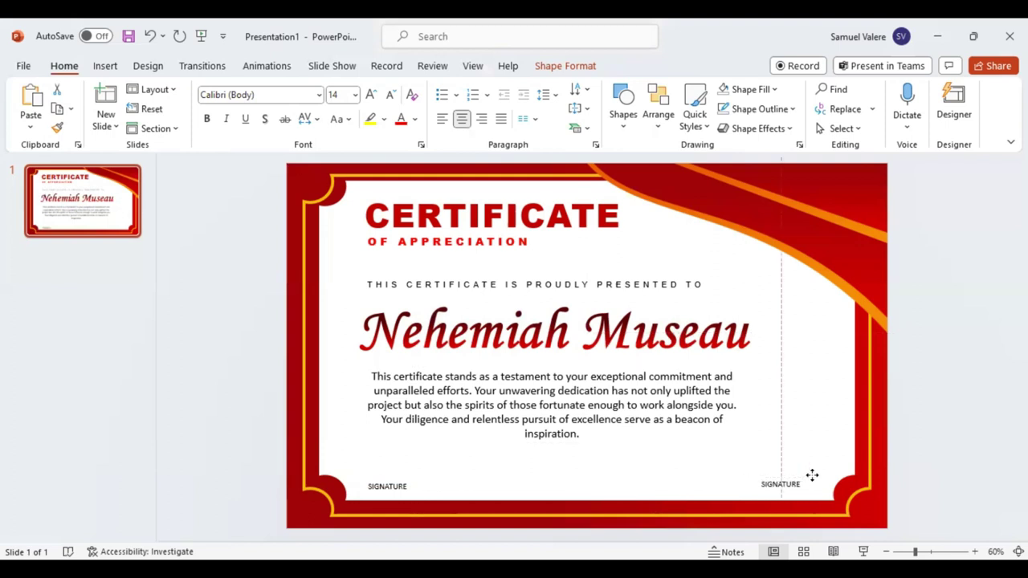
Step: Place a SIGNATURE copy at the bottom right, level with the left one, and nudge the left label slightly right
left_click_drag(790, 474, 808, 481)
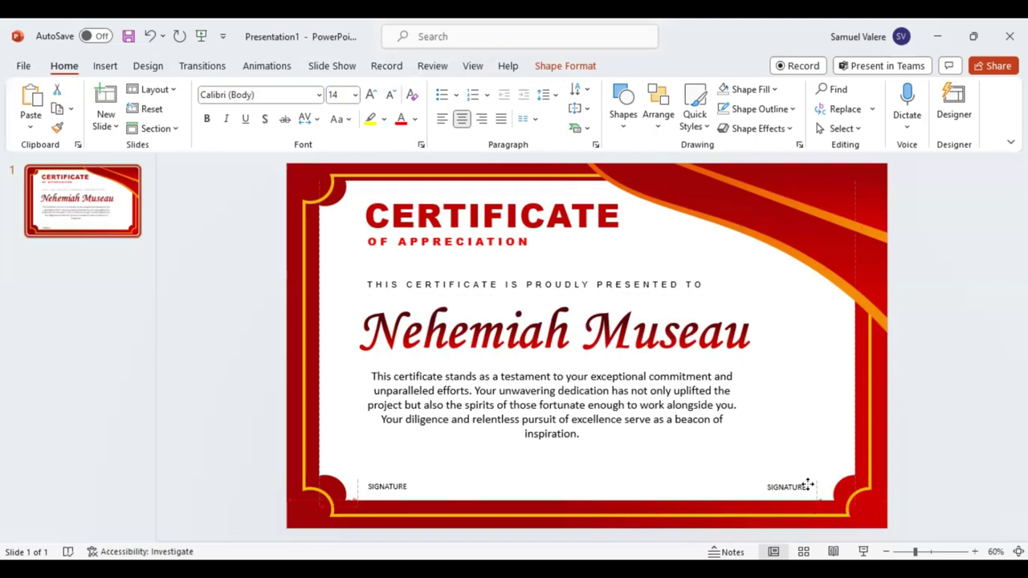
left_click_drag(807, 480, 369, 480)
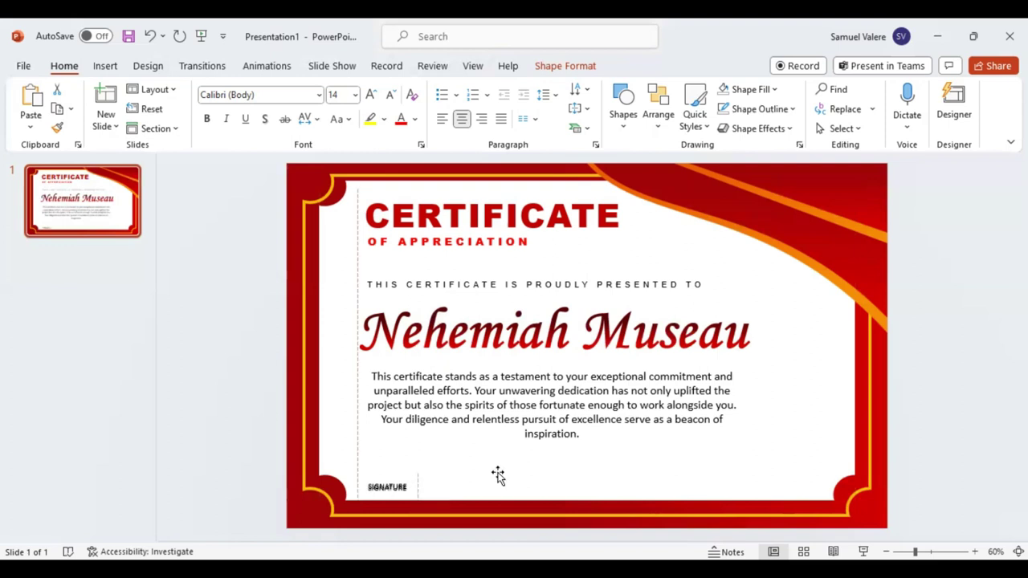
key("Right")
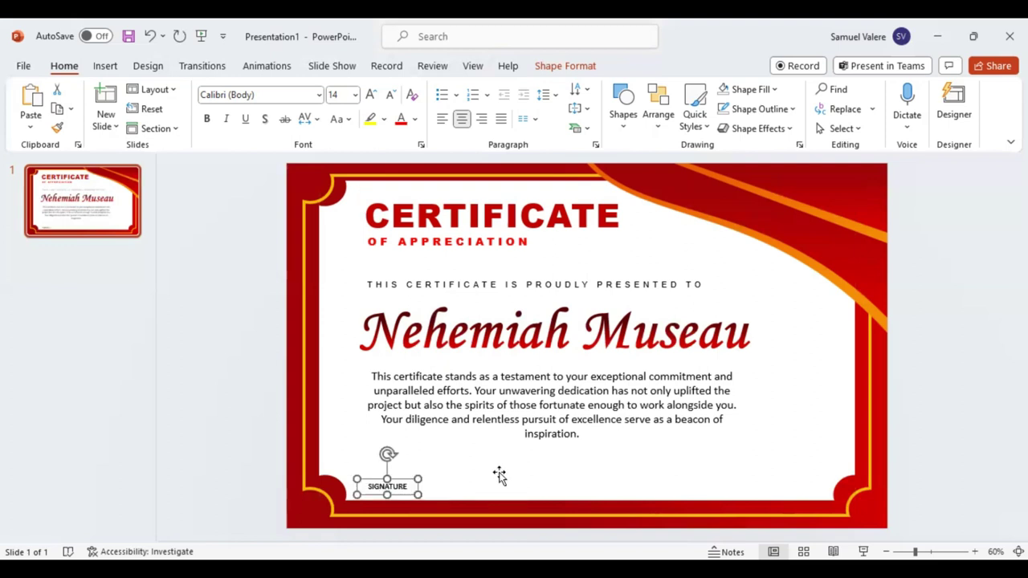
key("Right")
key("Right")
key("Right")
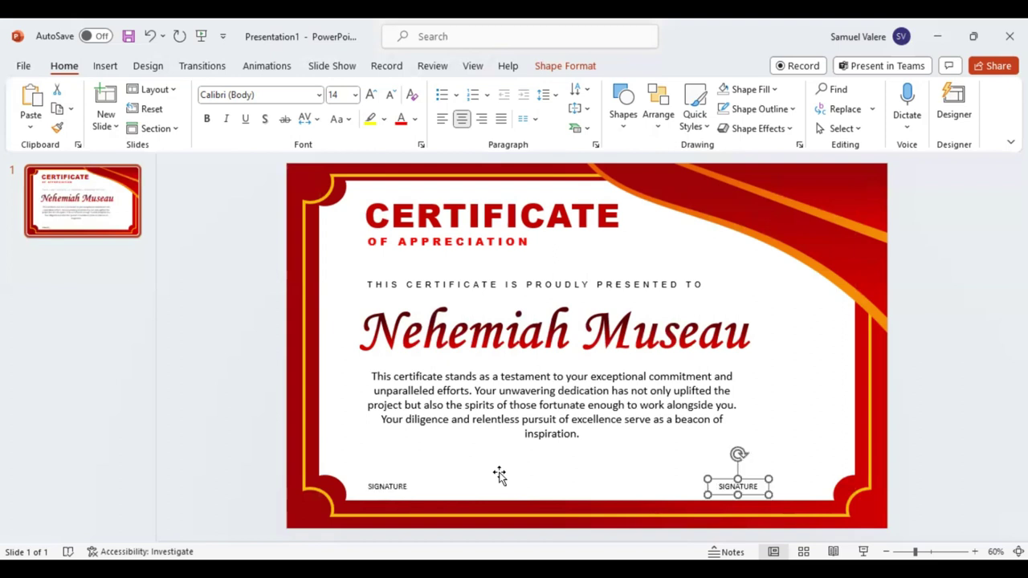
key("Right")
key("Right")
key("Right")
key("Right")
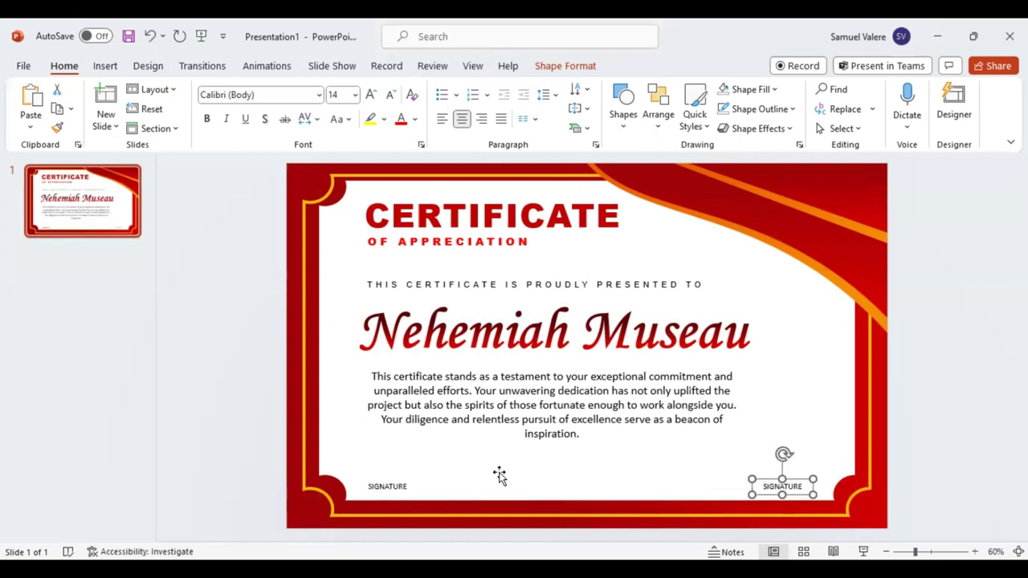
key("Right")
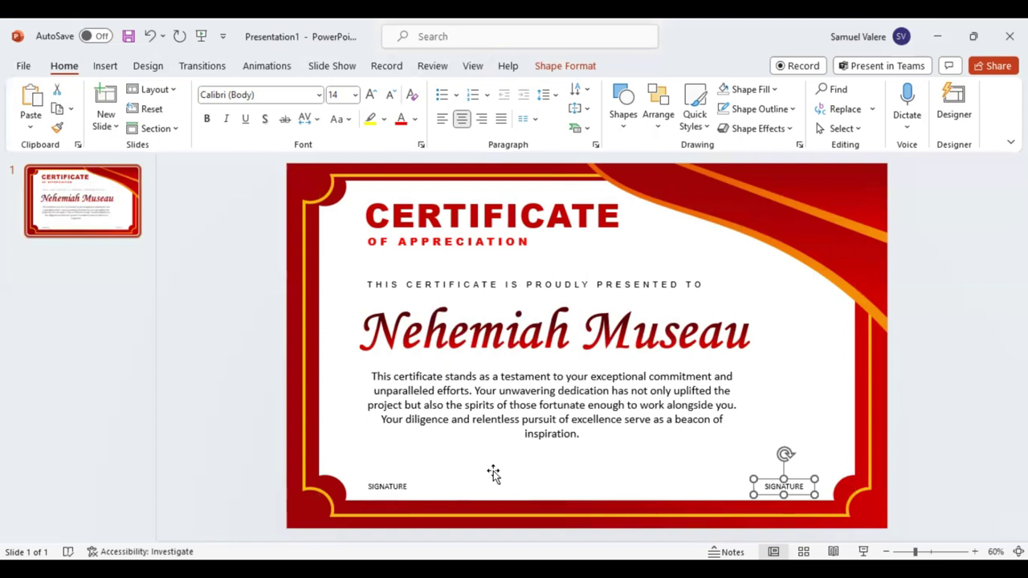
key("Right")
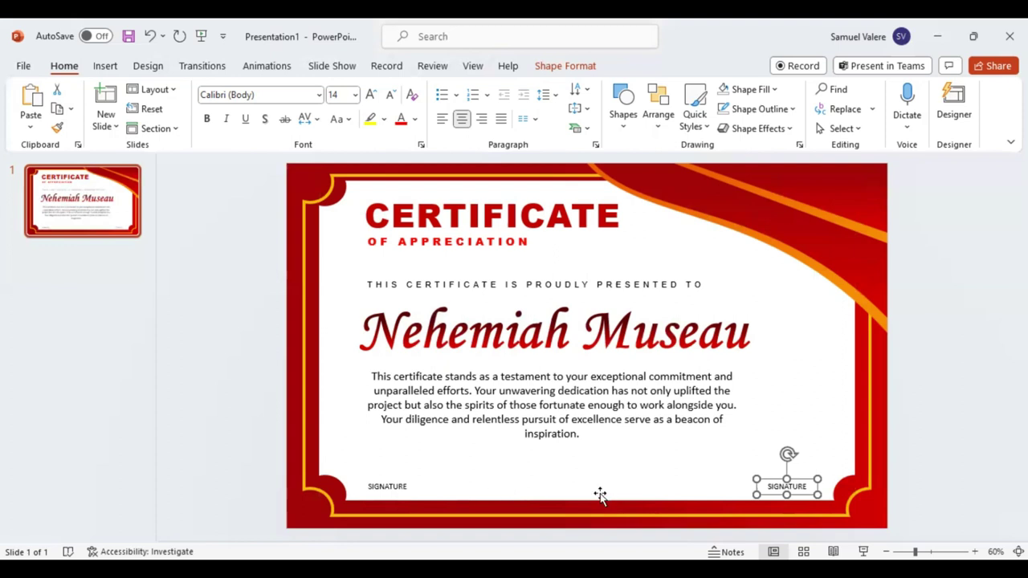
left_click(389, 488)
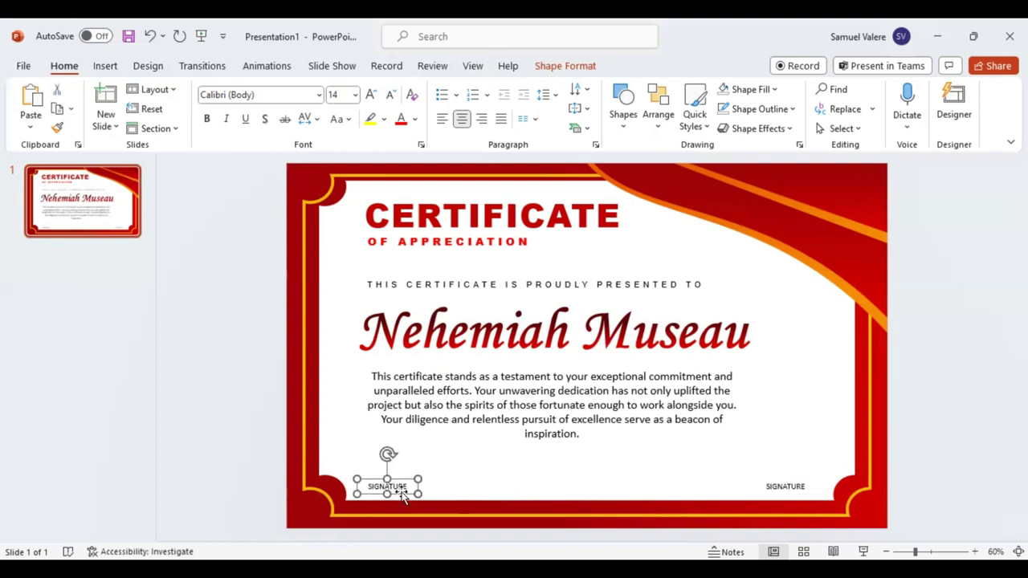
left_click_drag(403, 496, 405, 496)
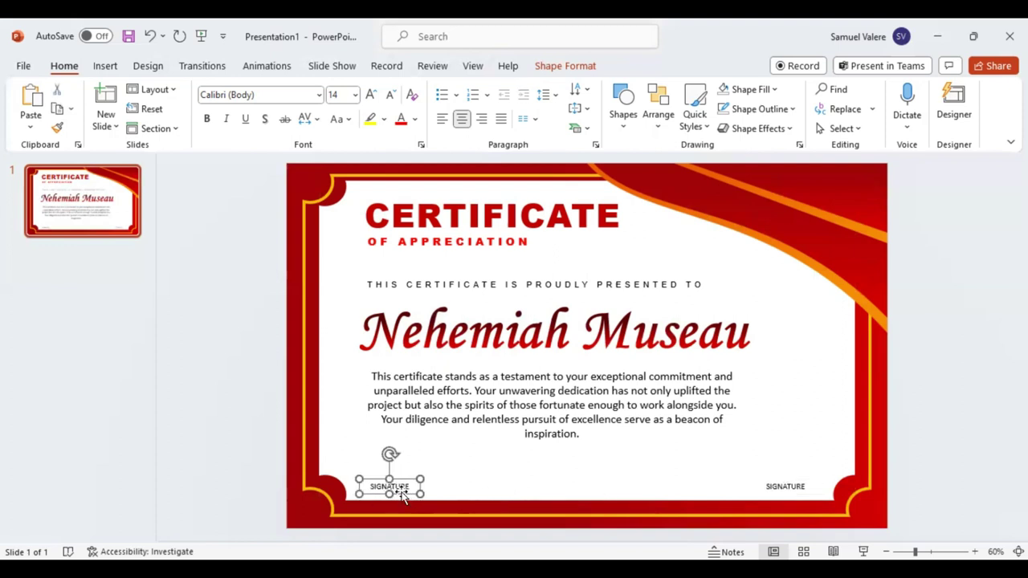
Step: Draw a black line just above the left SIGNATURE label
left_click(104, 66)
left_click(304, 128)
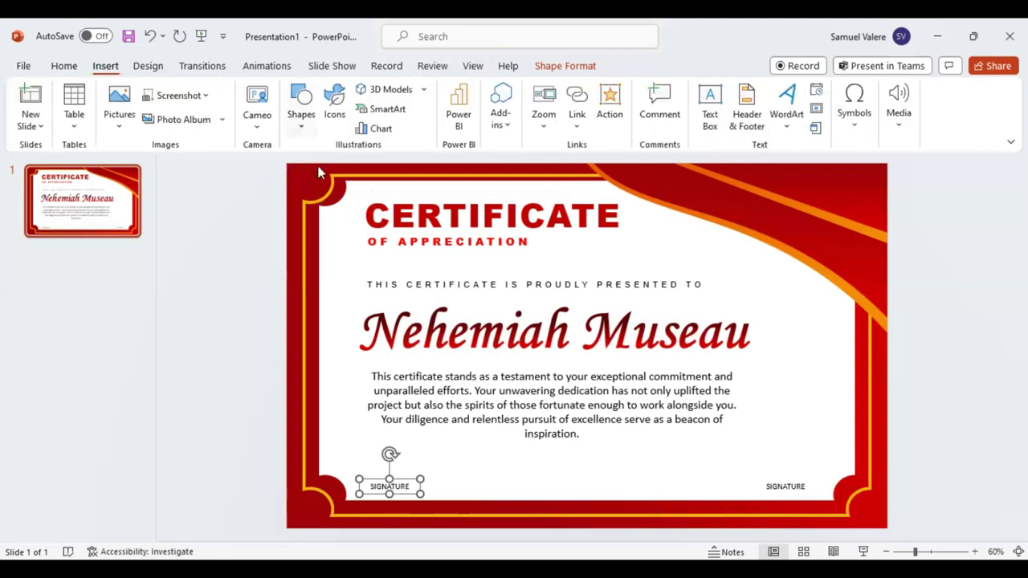
left_click_drag(360, 464, 459, 462)
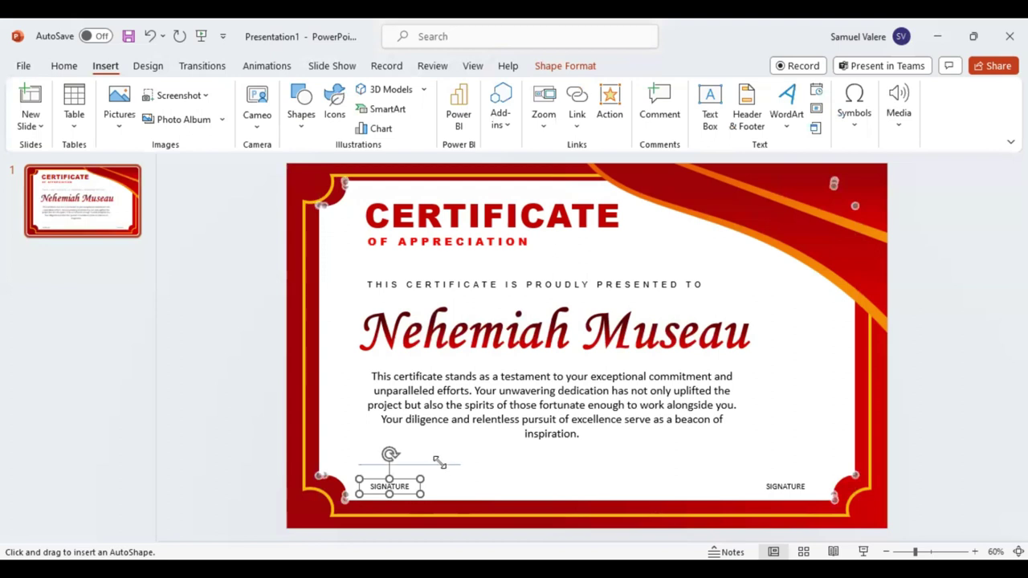
left_click_drag(409, 477, 418, 473)
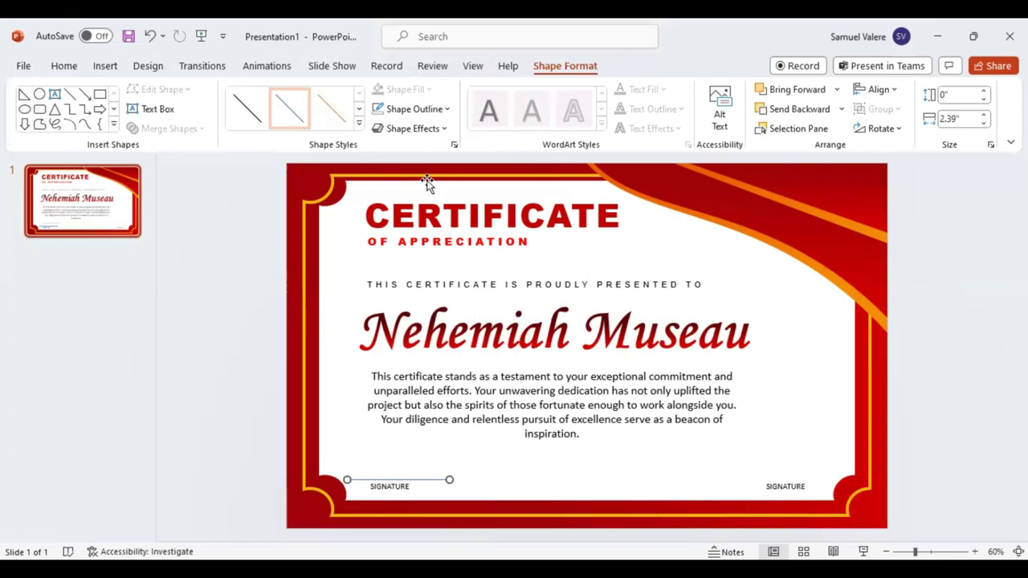
left_click(448, 109)
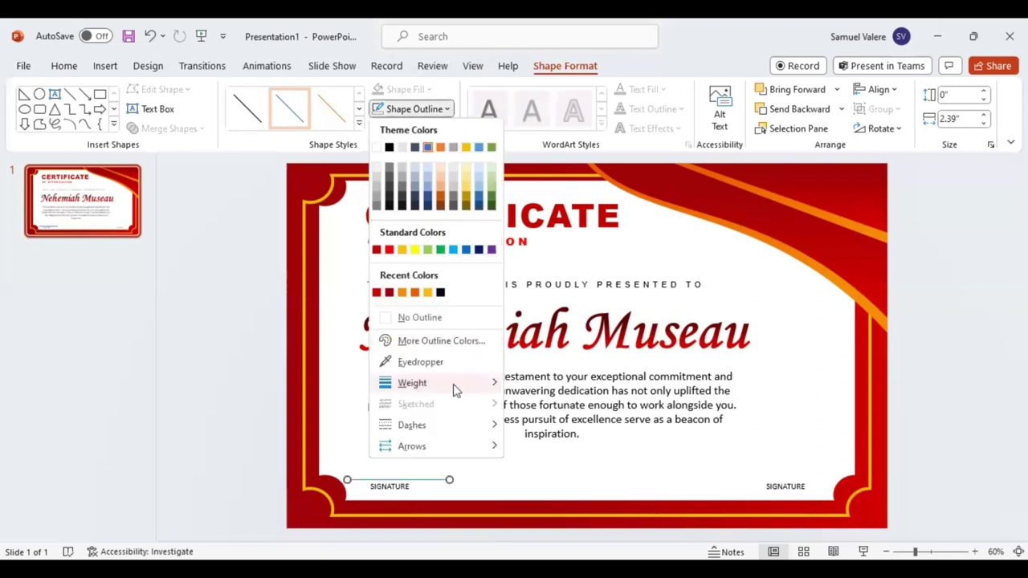
left_click(390, 148)
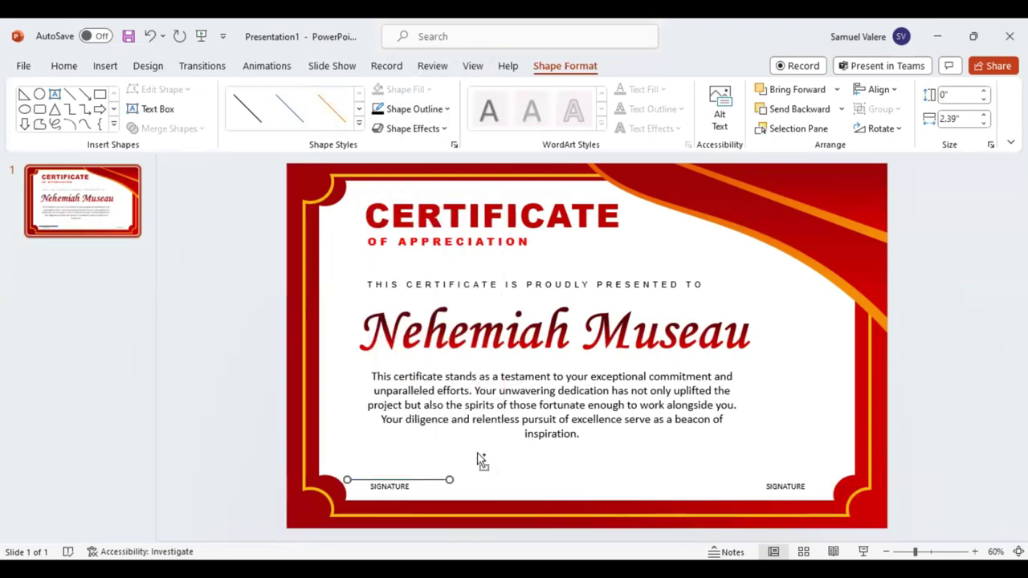
Step: Duplicate the signature line and move the copy above the right SIGNATURE label
key("ctrl+d")
key("Up")
key("Up")
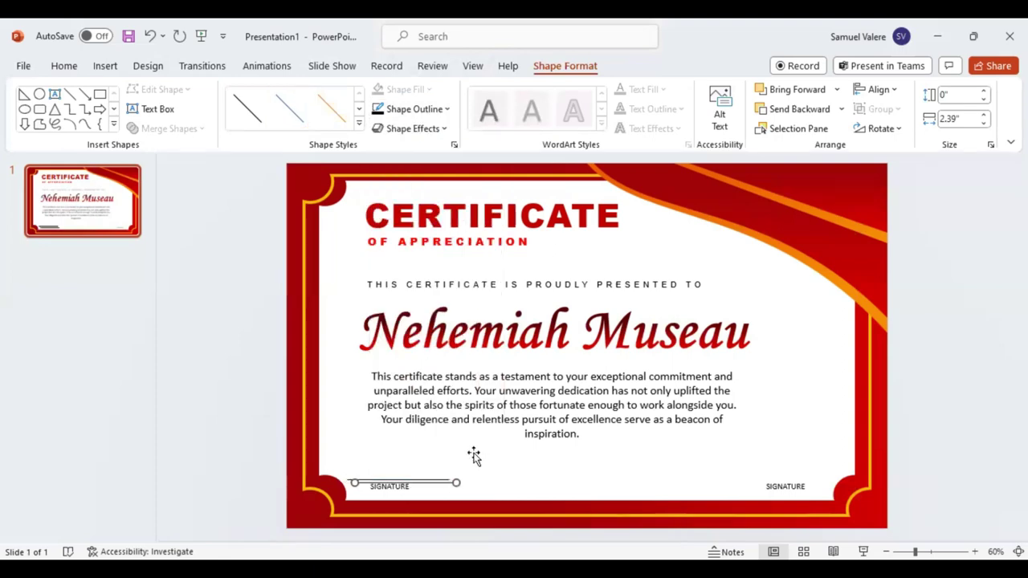
key("Up")
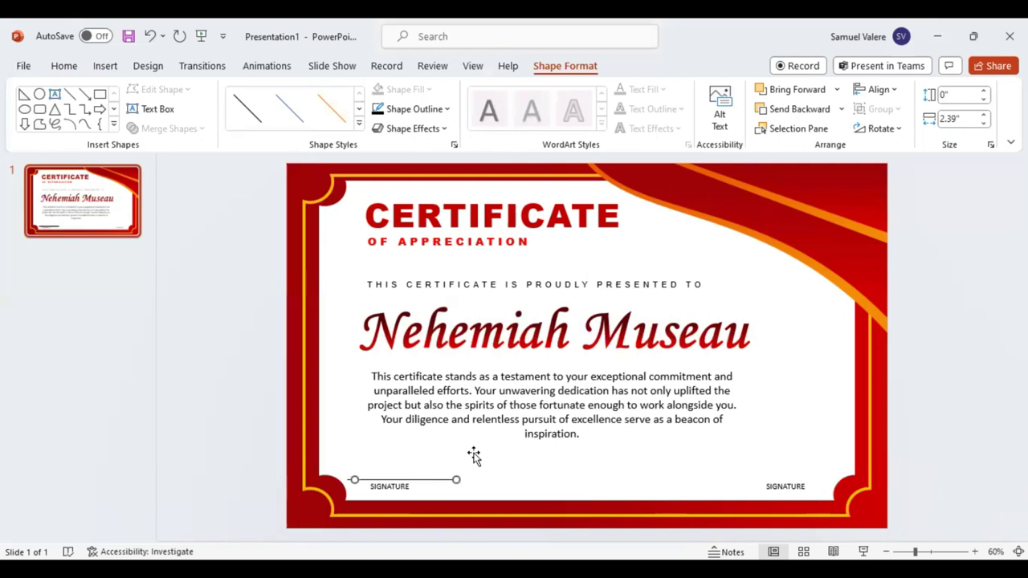
key("Right")
key("Right")
key("Right")
key("Right")
key("Right")
key("Right")
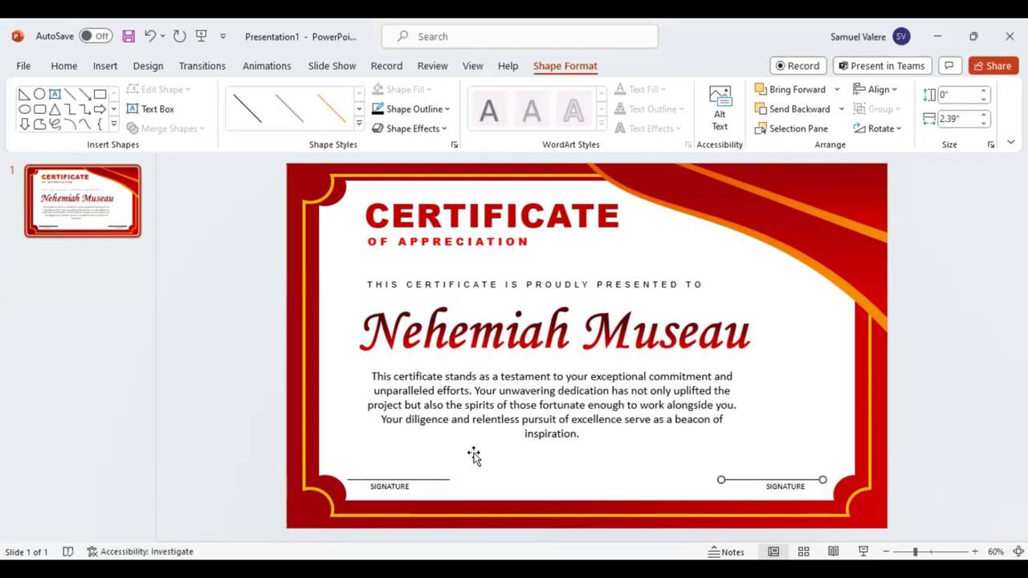
key("Right")
key("Right")
key("Right")
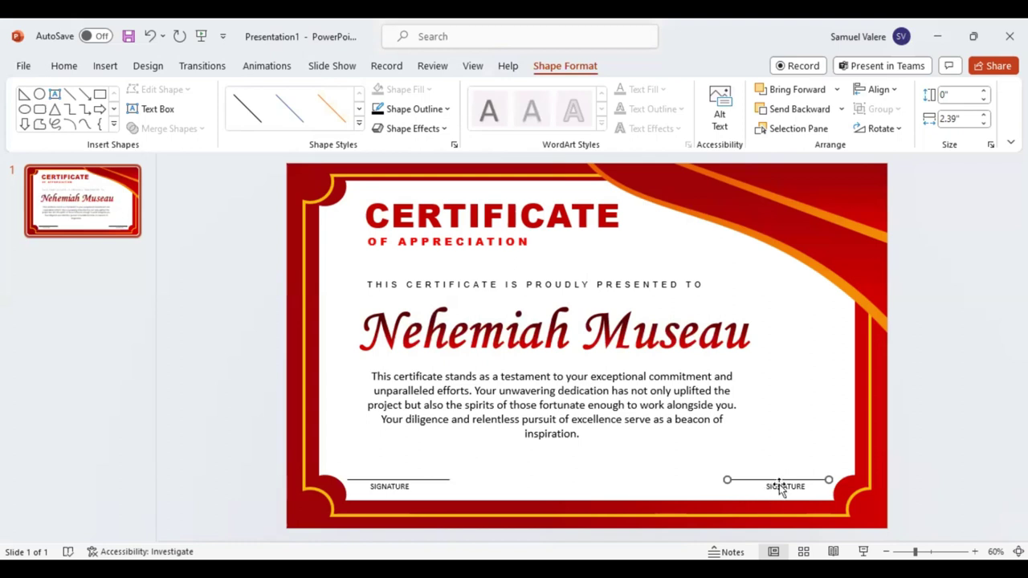
Step: Nudge both SIGNATURE labels so each sits centred under its signature line
left_click(779, 488)
key("Left")
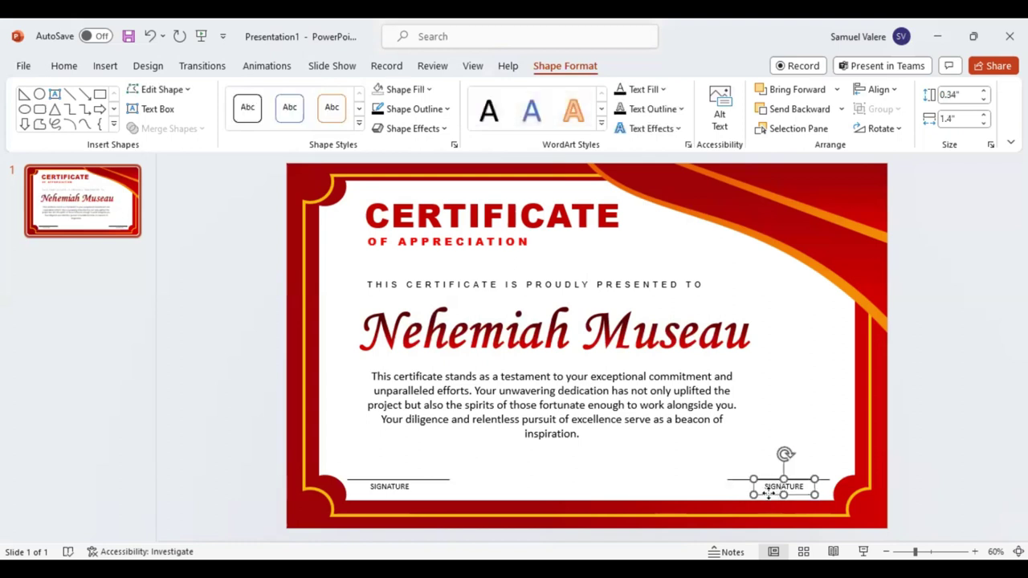
key("Left")
key("Left")
key("Left")
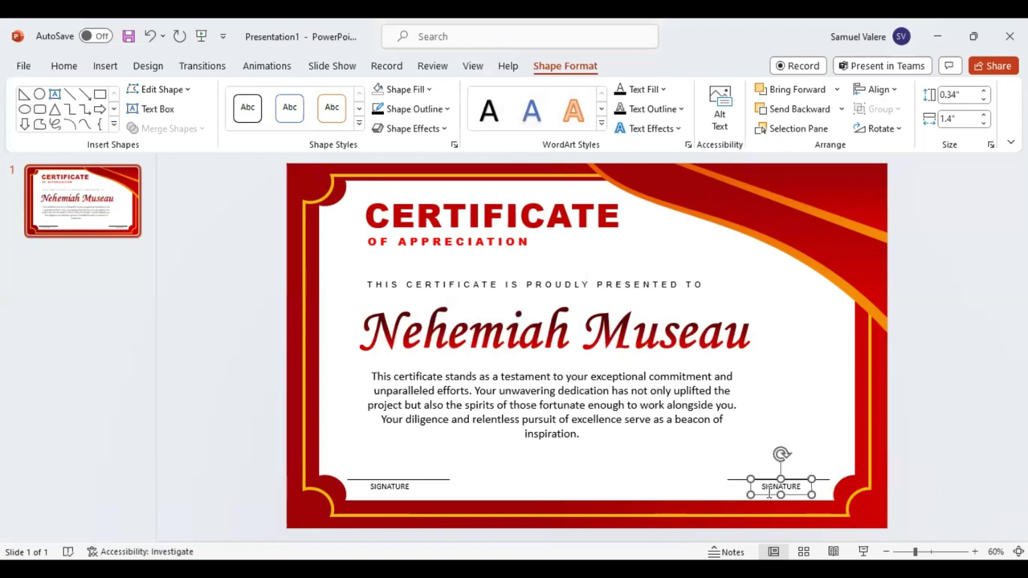
left_click(404, 493)
key("Right")
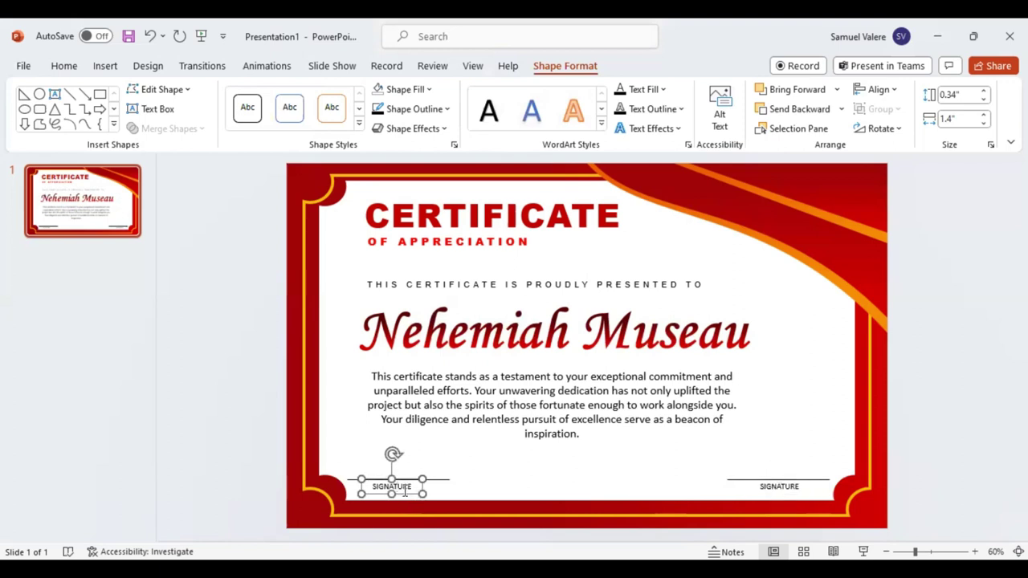
key("Right")
key("Right")
key("Right")
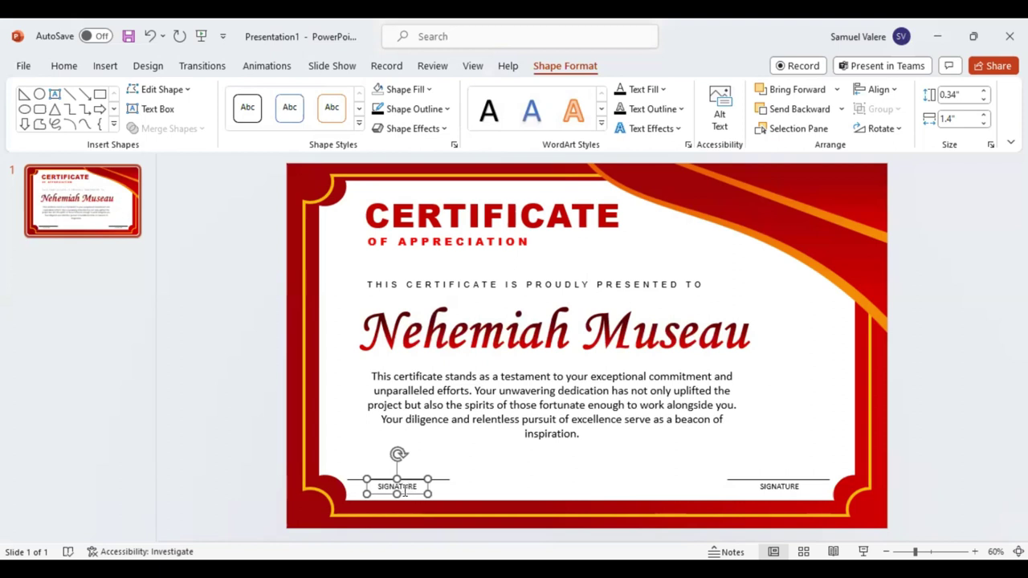
left_click(777, 492)
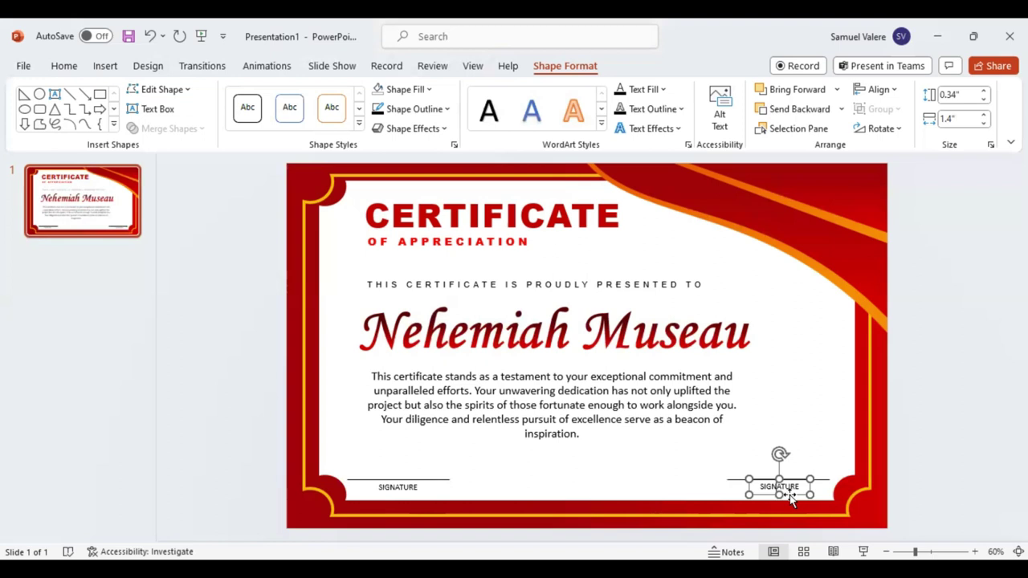
key("Right")
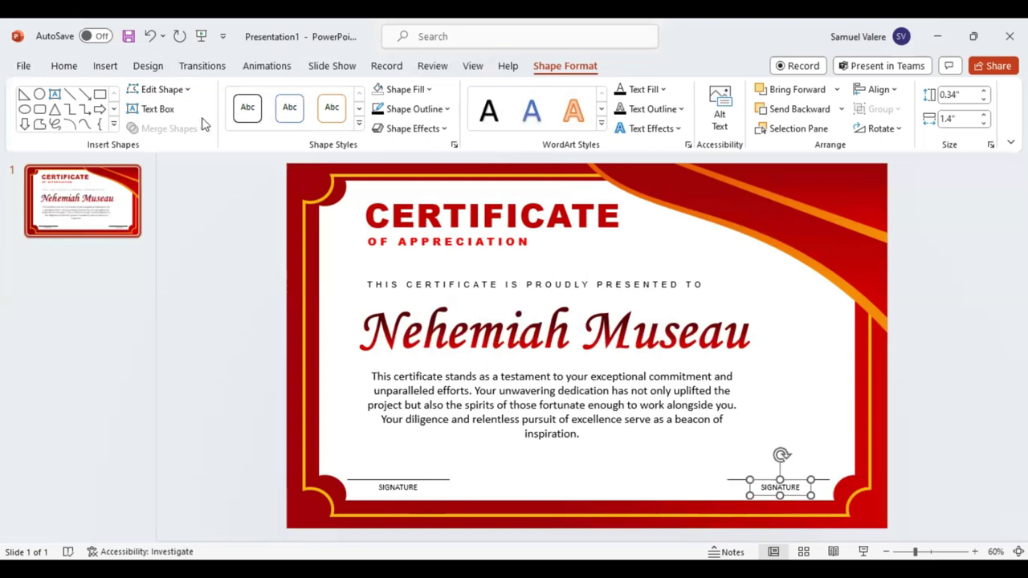
left_click(116, 129)
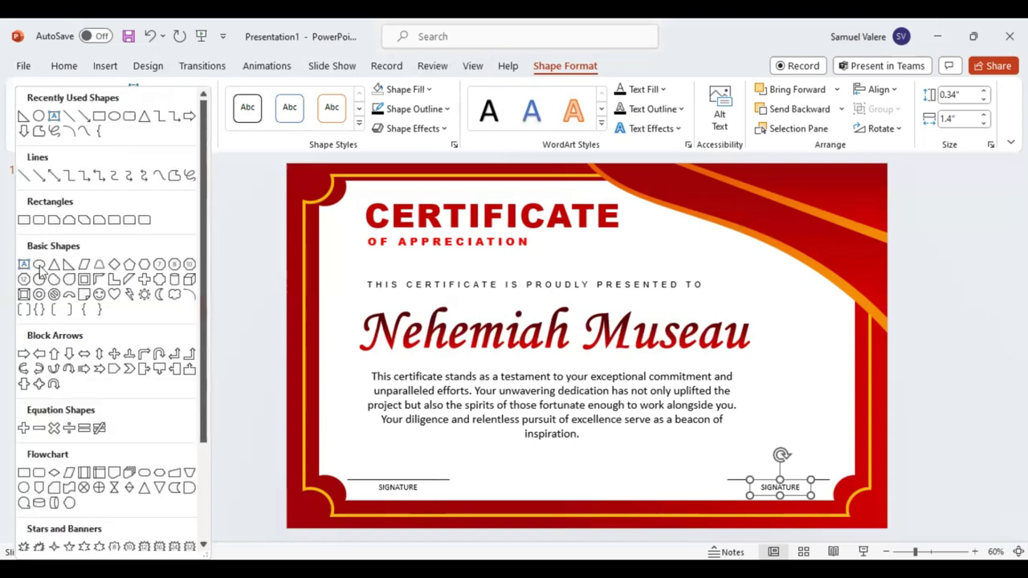
Step: Draw a circle at the slide's top right, overlapping the orange swoosh
left_click(39, 118)
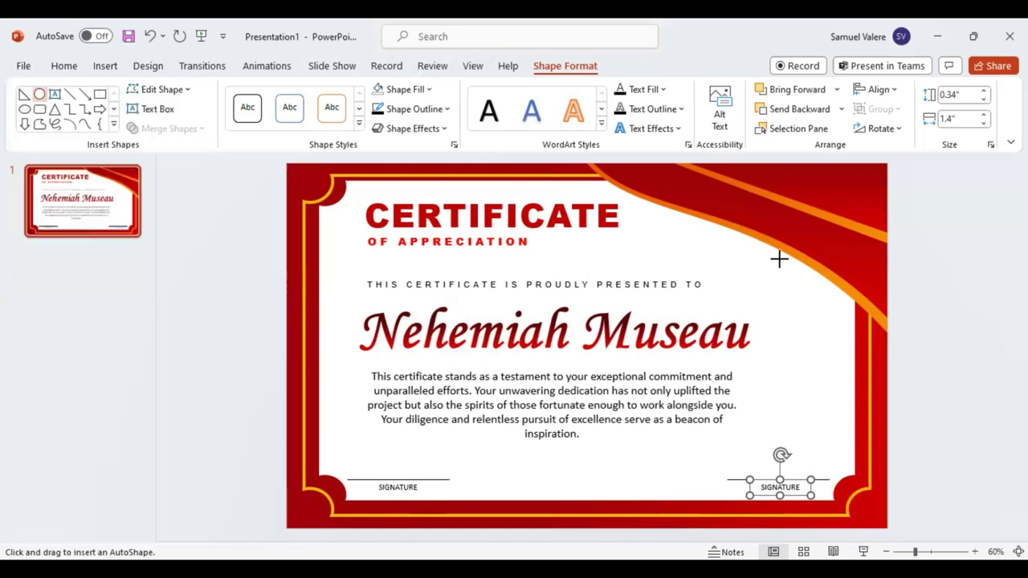
left_click_drag(740, 191, 852, 301)
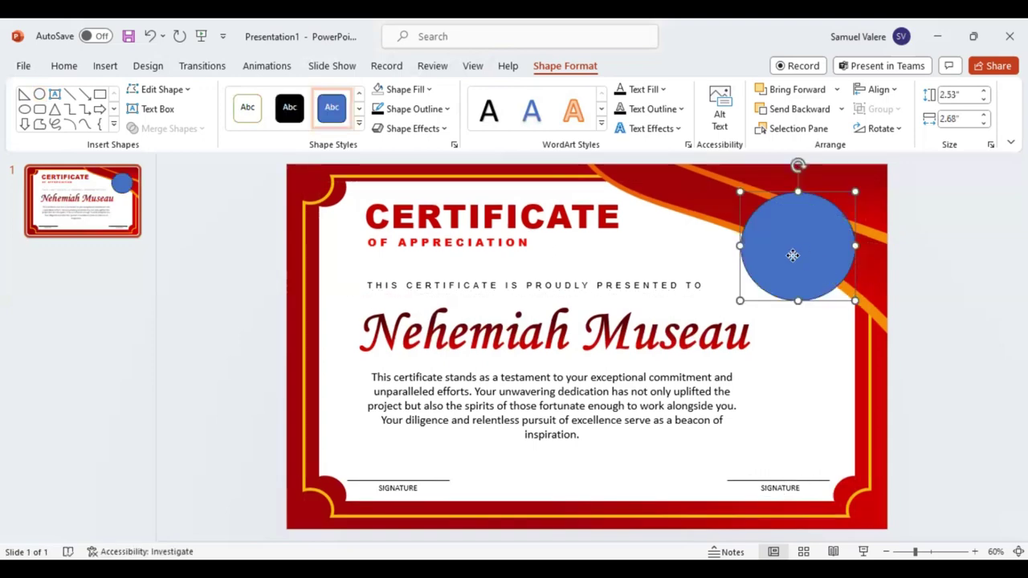
left_click_drag(792, 252, 782, 254)
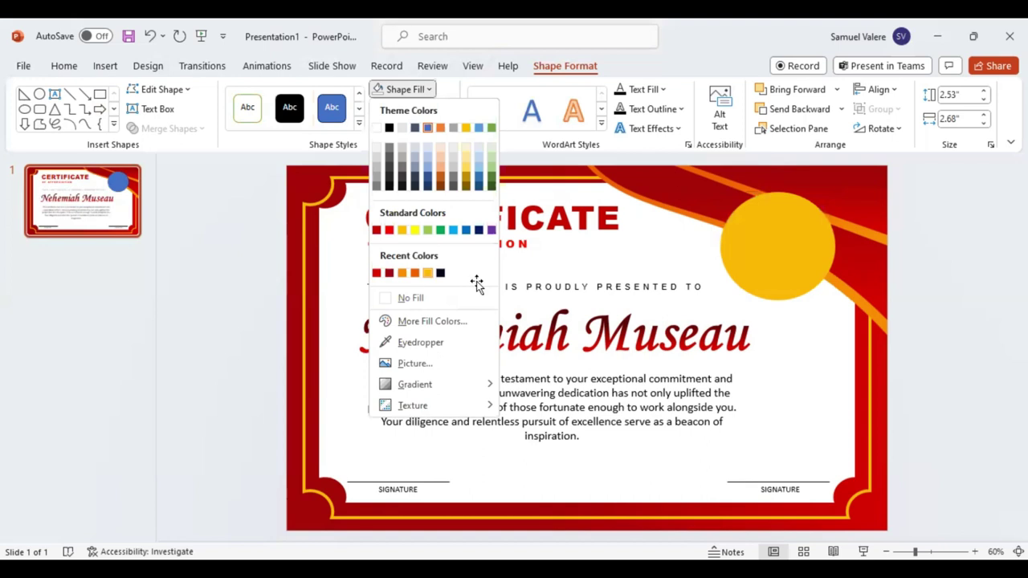
Step: Resize the circle to 2.37 by 2.51 inches and settle it at the top right
key("Escape")
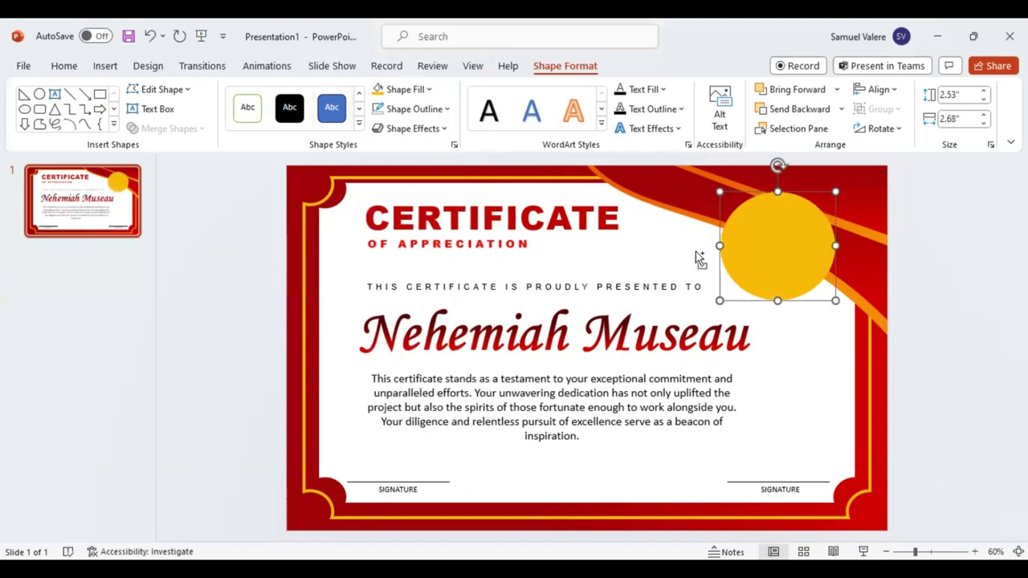
left_click_drag(773, 252, 780, 257)
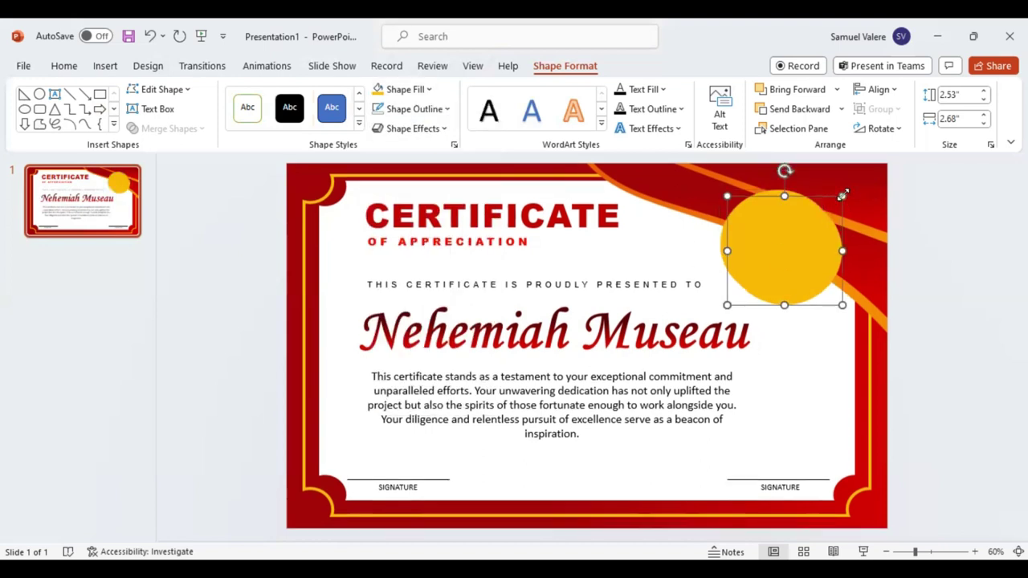
left_click_drag(849, 196, 836, 203)
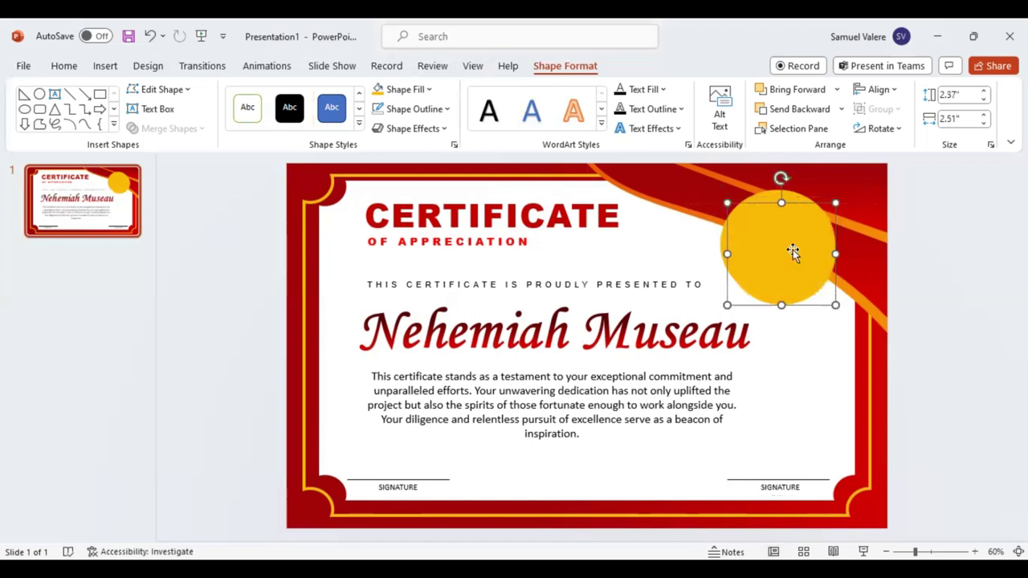
left_click_drag(789, 238, 785, 238)
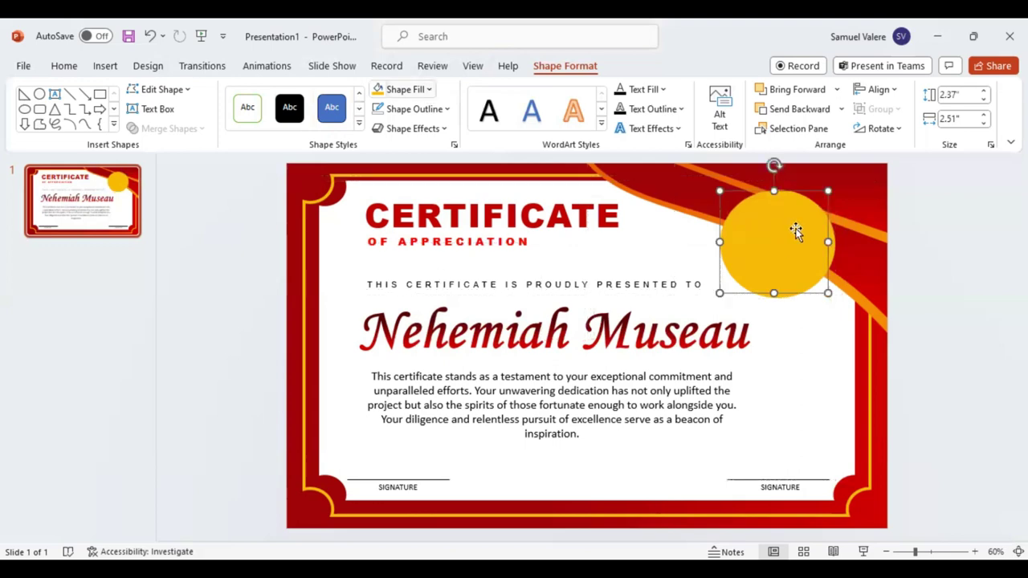
left_click_drag(777, 241, 777, 242)
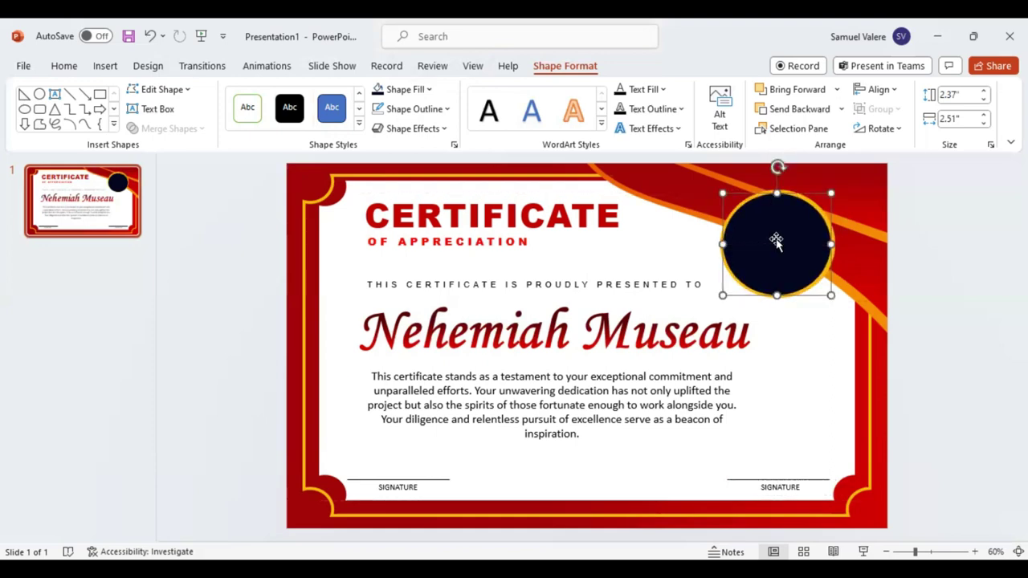
key("ctrl+z")
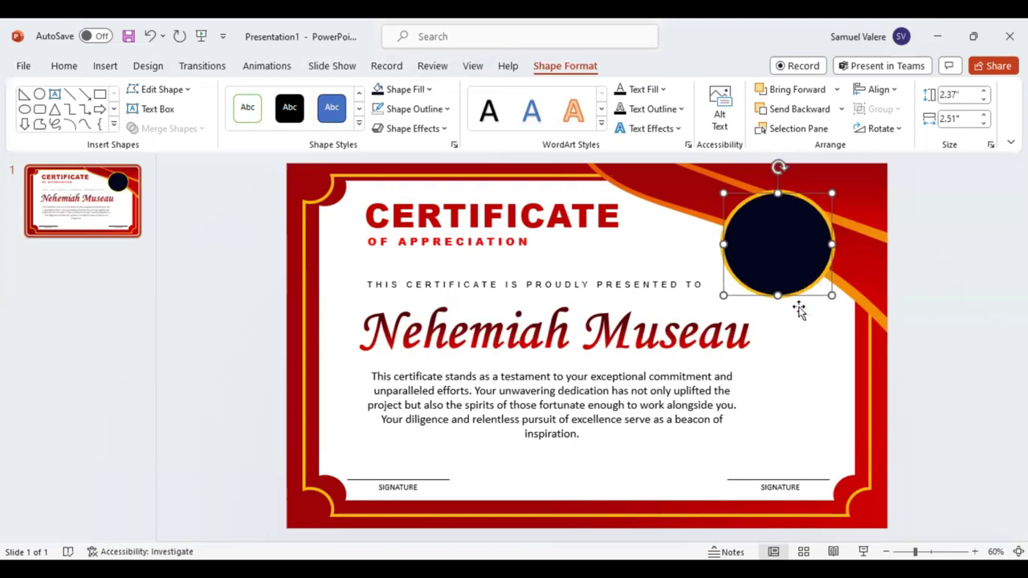
left_click(138, 110)
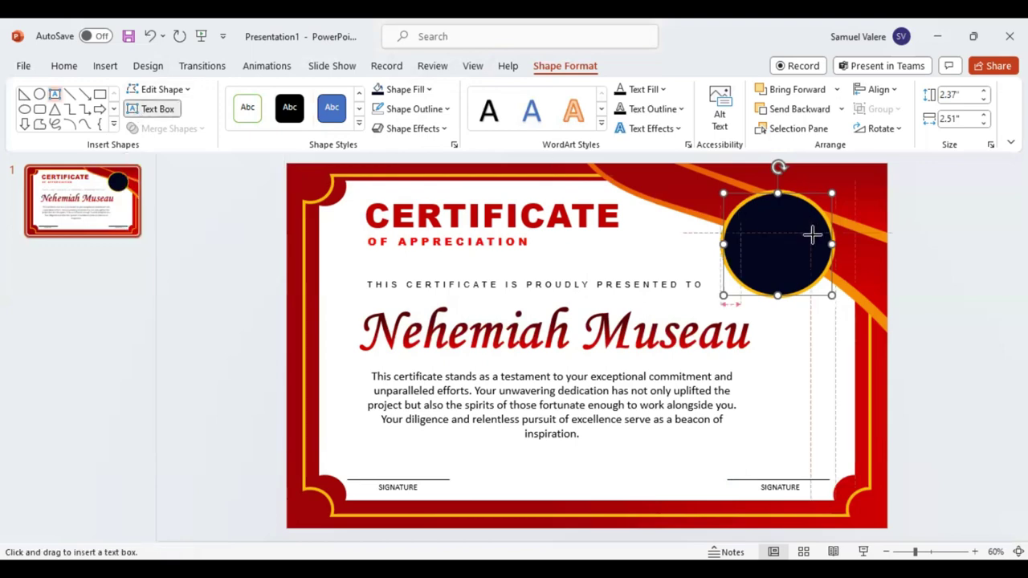
Step: Add a centred 'Best' text box inside the circle in Edwardian Script ITC, size 44
left_click_drag(813, 233, 739, 238)
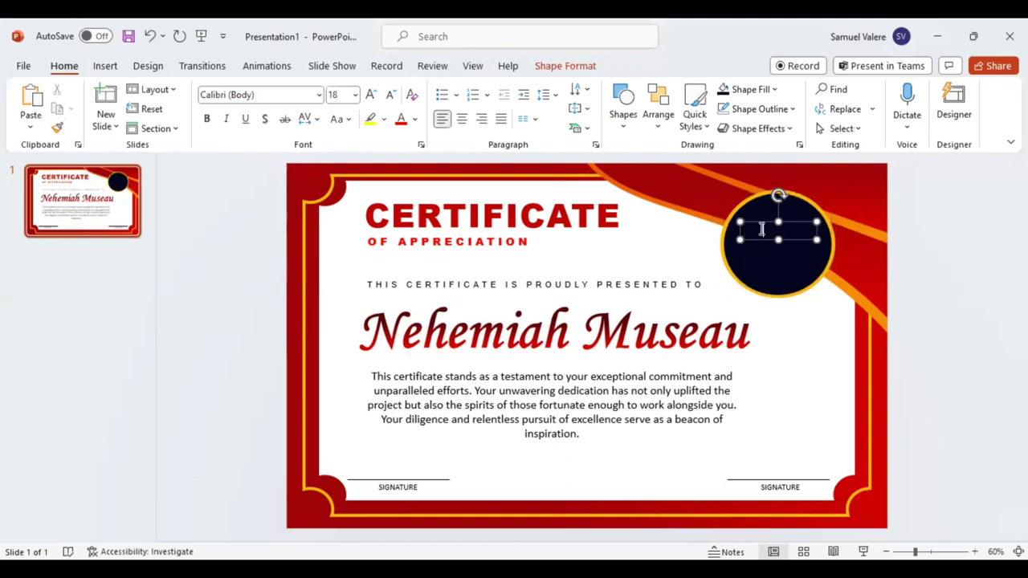
double_click(757, 229)
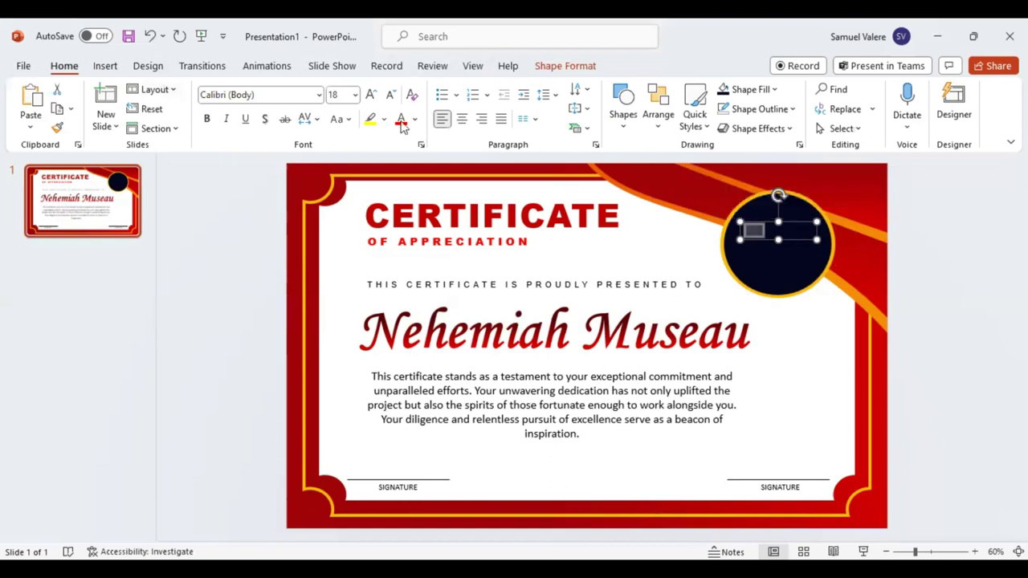
left_click(463, 121)
left_click(288, 95)
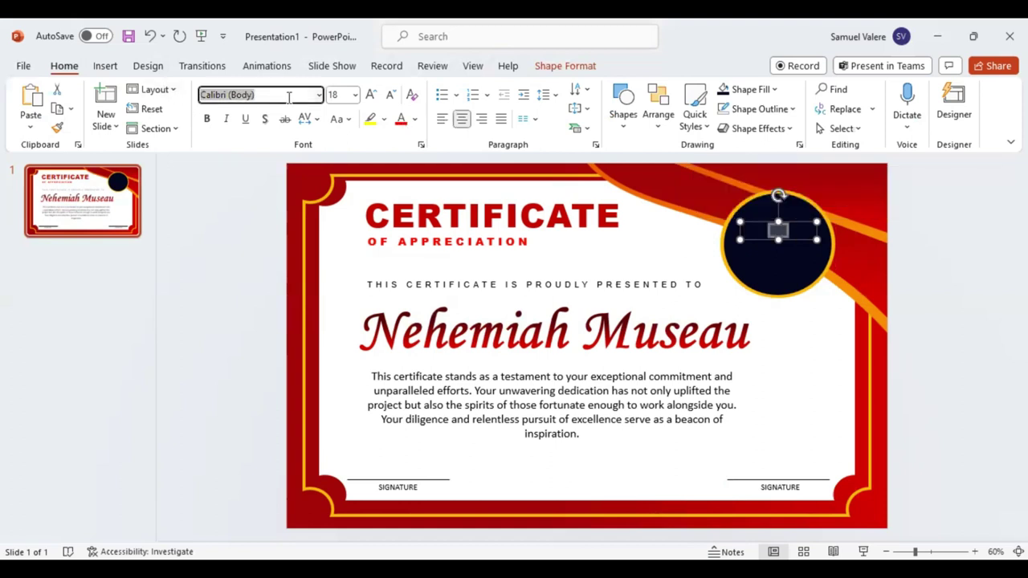
type("Edwardian Script ITC")
key("Return")
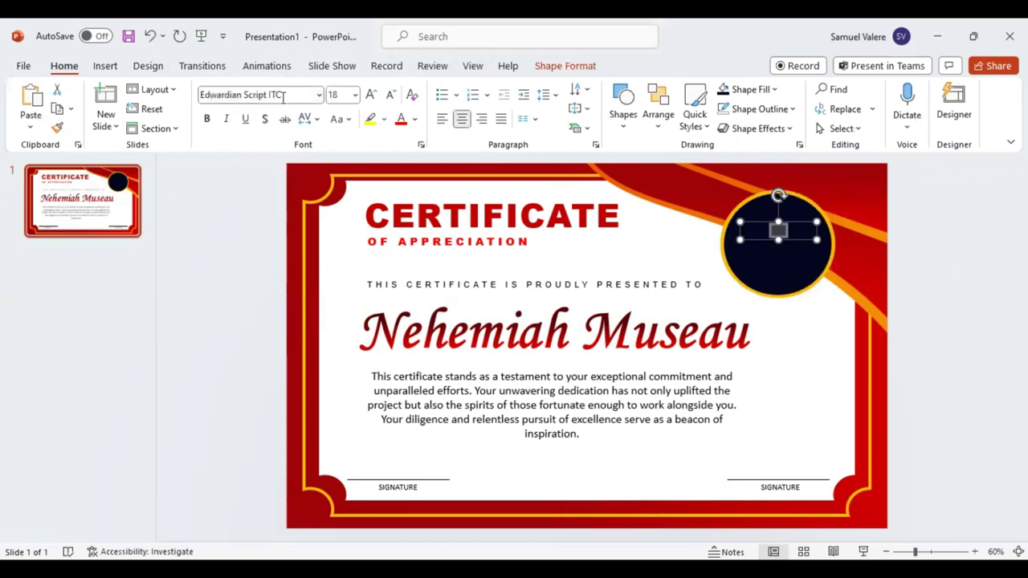
left_click(371, 94)
left_click(370, 95)
double_click(371, 95)
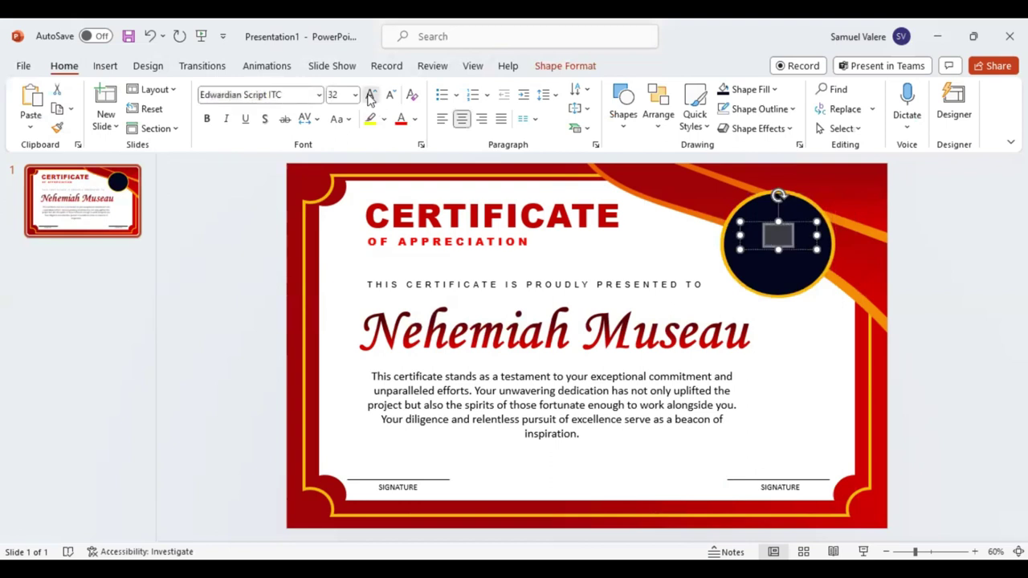
left_click(370, 95)
double_click(370, 95)
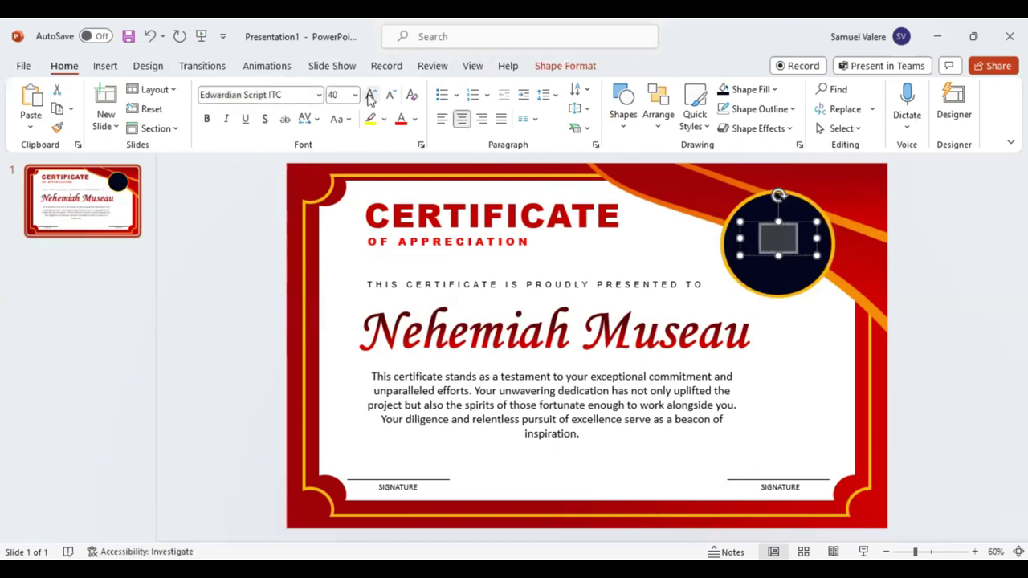
Step: Colour the word Best gold and move it higher inside the circle
left_click(415, 121)
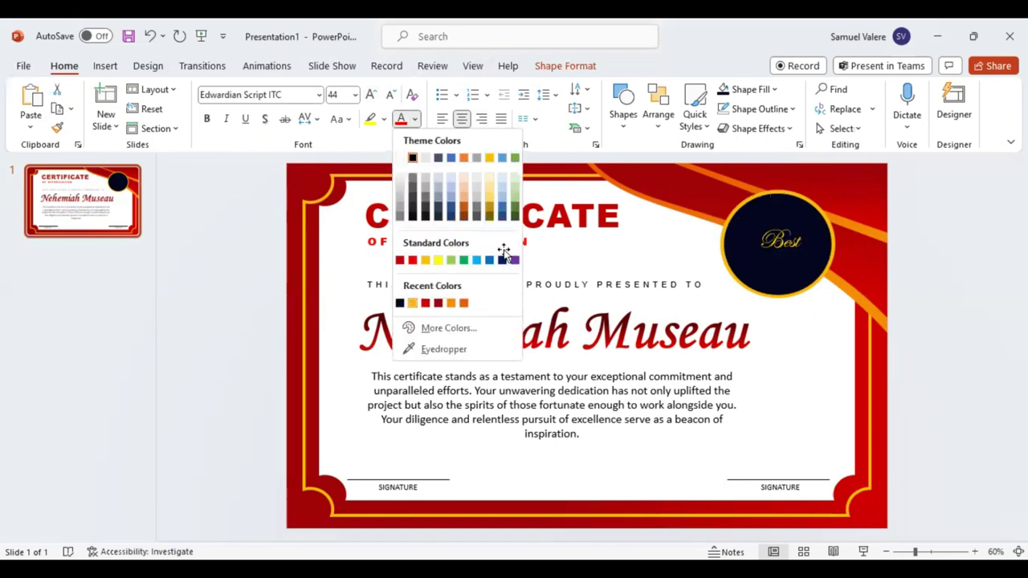
left_click(506, 147)
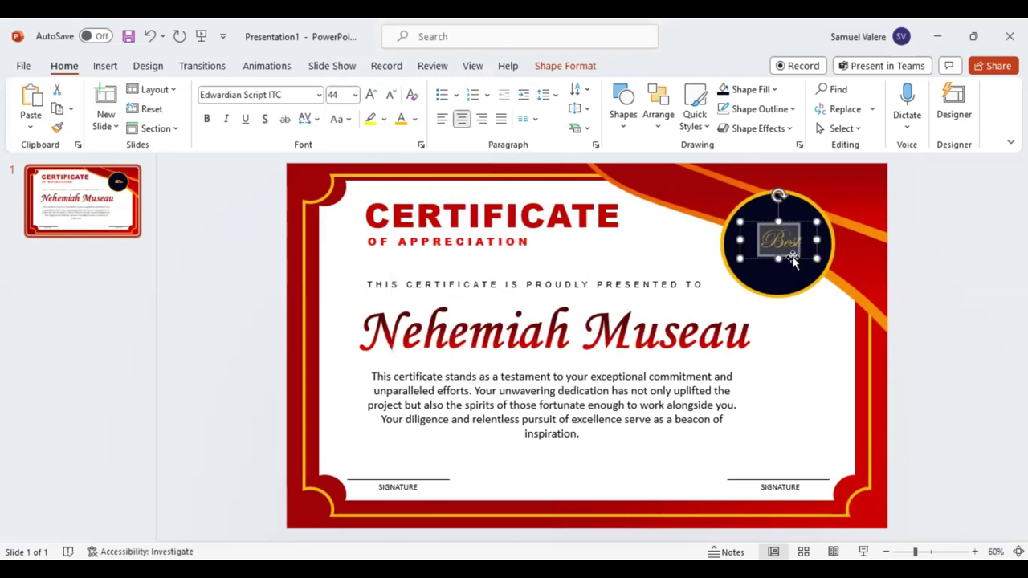
left_click_drag(790, 258, 787, 247)
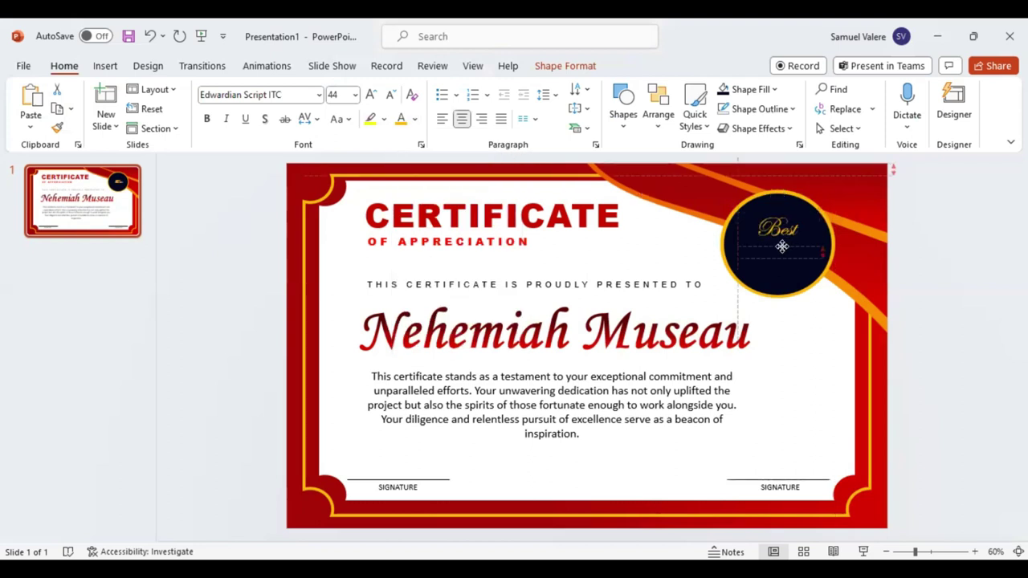
left_click_drag(786, 246, 787, 267)
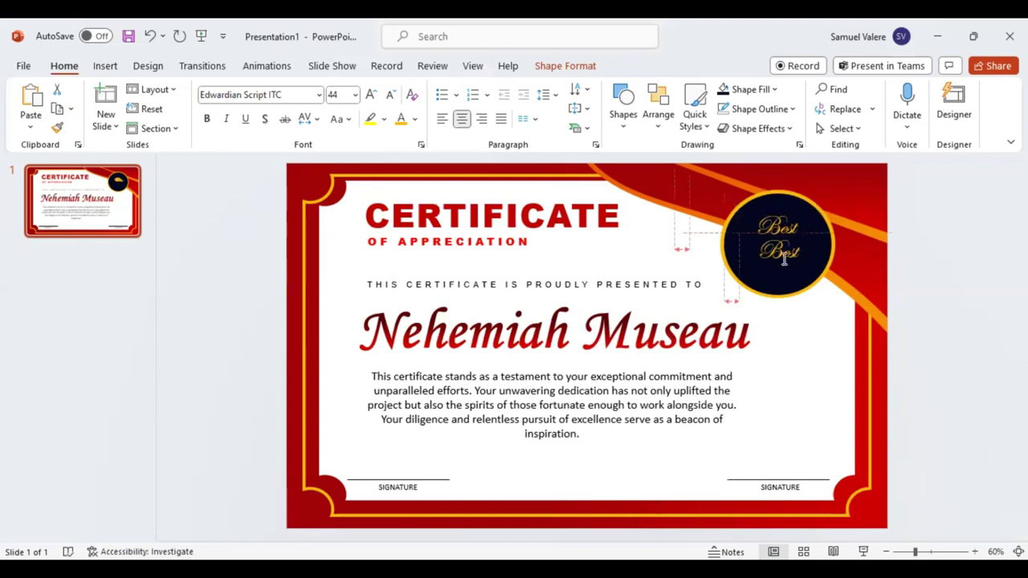
Step: Copy Best below itself and change the copy to 'AWARD' in Impact capitals
left_click_drag(787, 268, 785, 264)
double_click(785, 255)
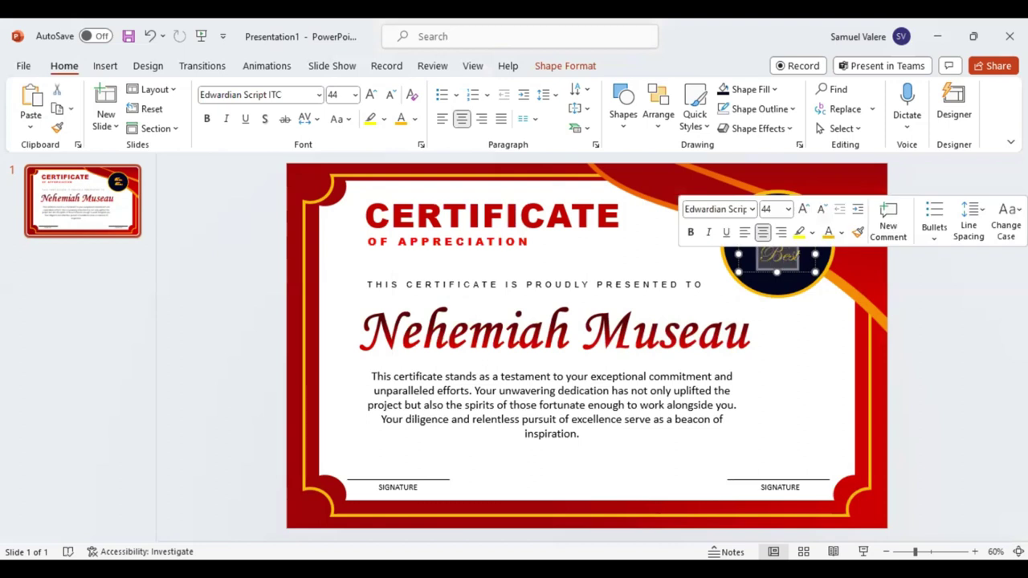
type("Award")
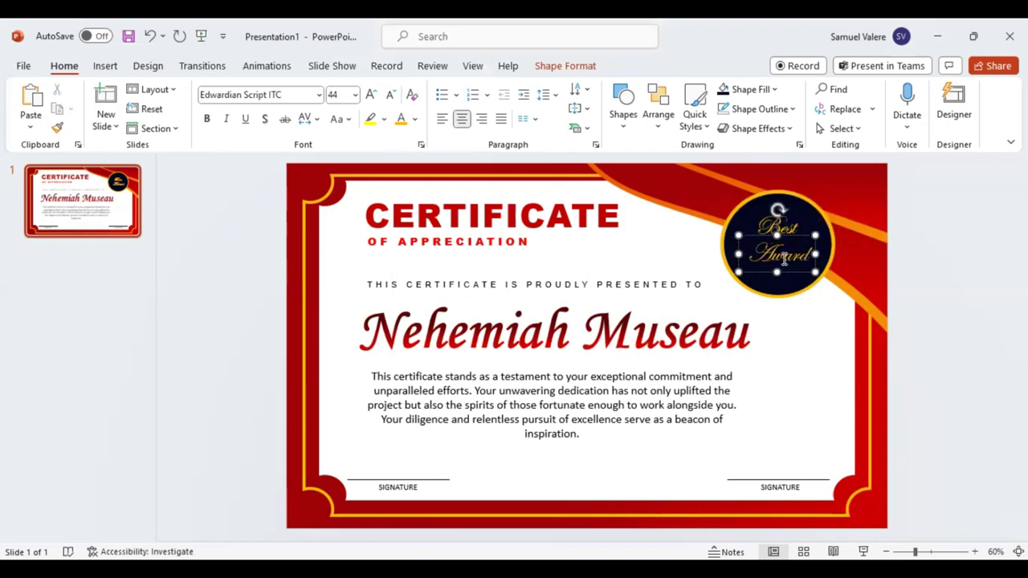
double_click(786, 252)
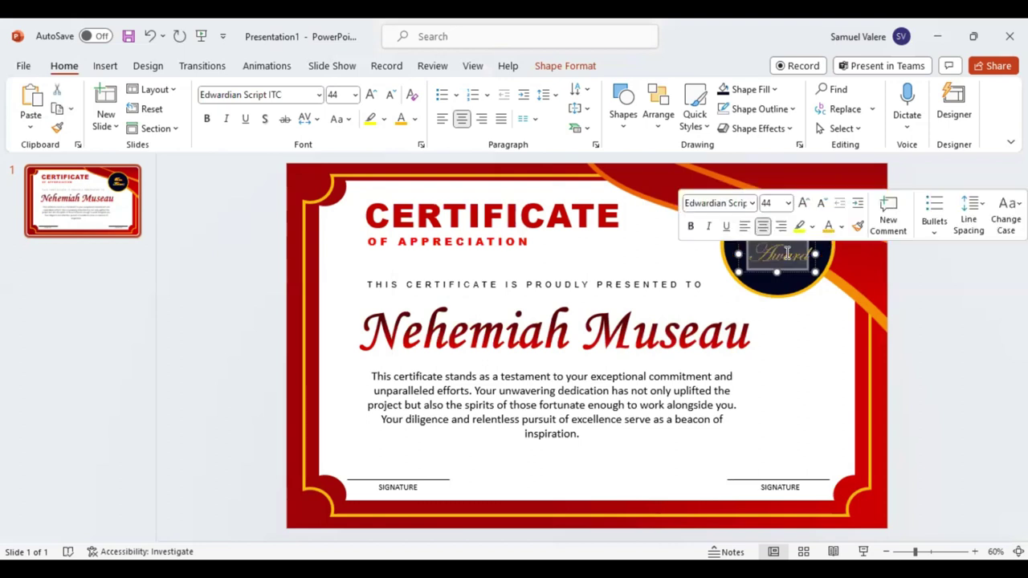
left_click(715, 204)
type("Impact")
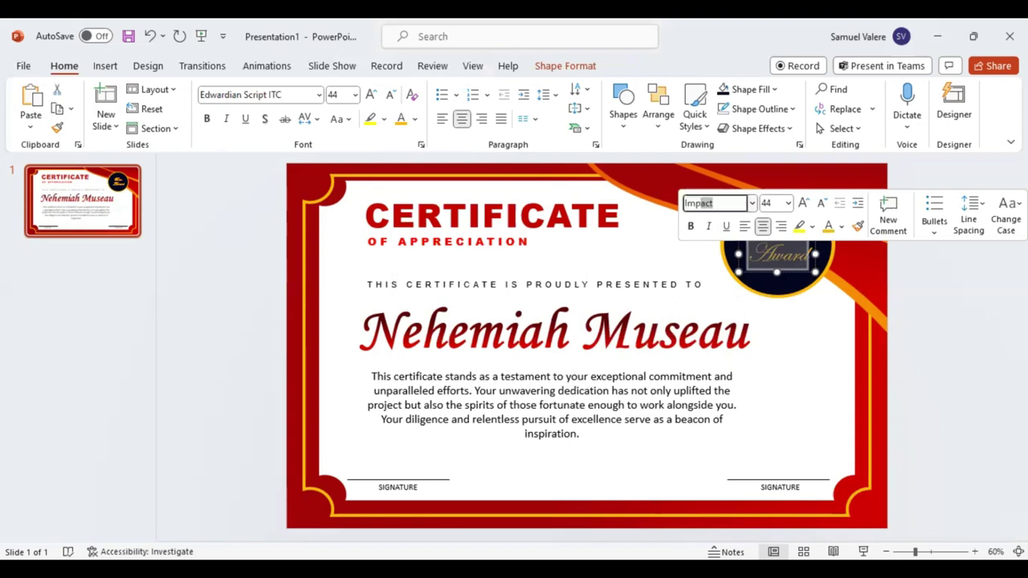
key("Return")
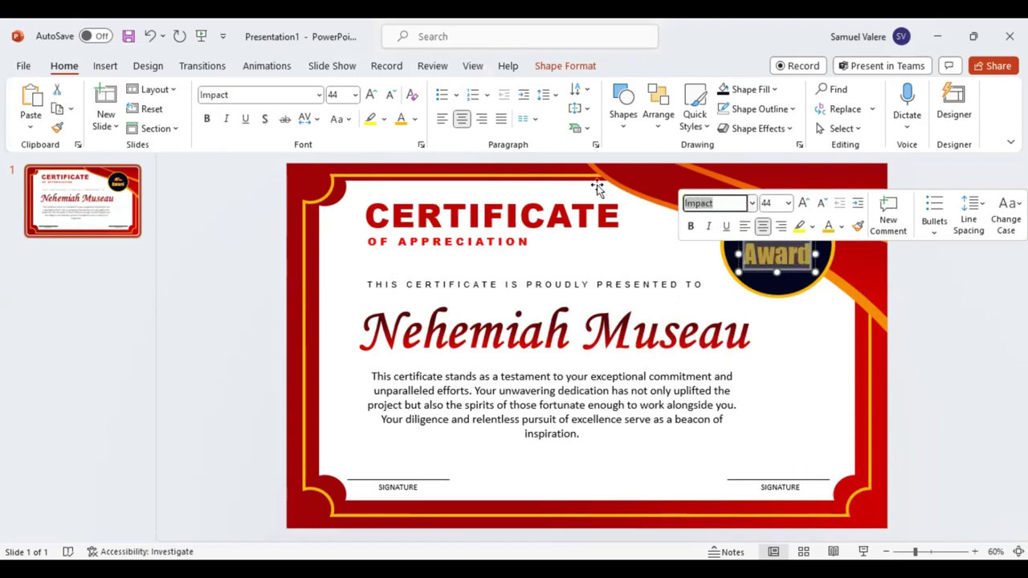
key("shift+F3")
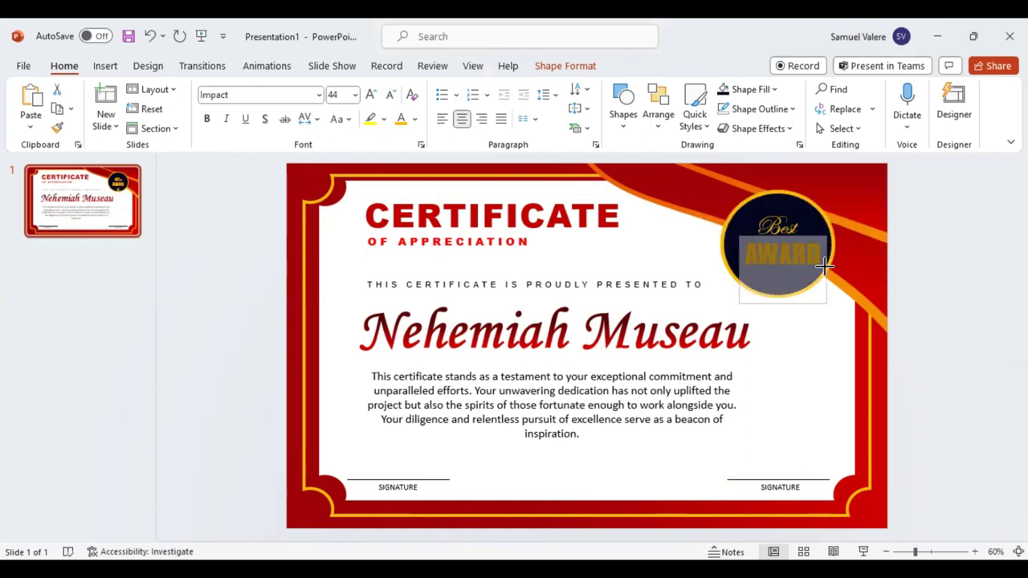
Step: Centre AWARD under Best and give it a gold font colour
left_click_drag(803, 272, 795, 270)
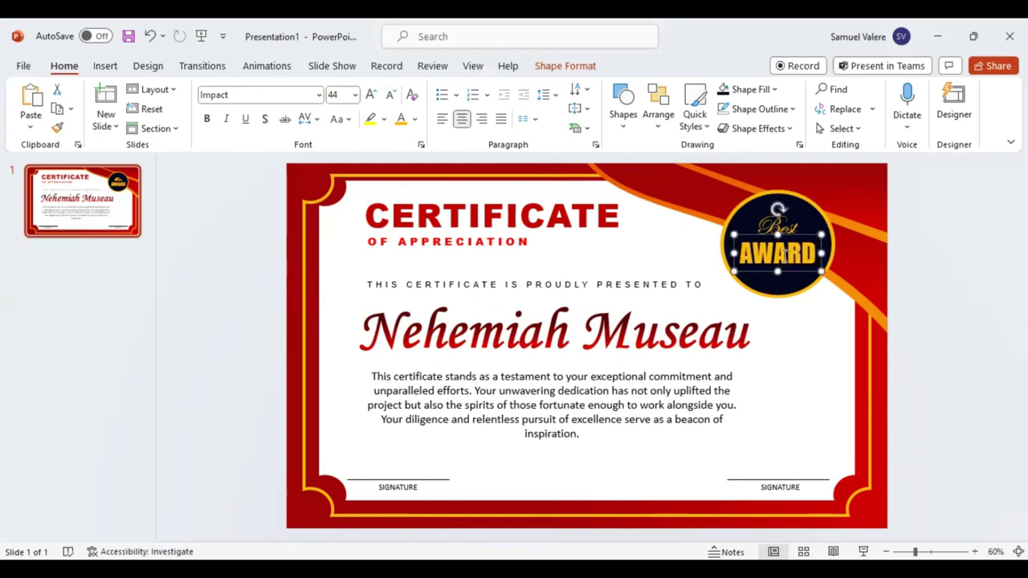
double_click(809, 238)
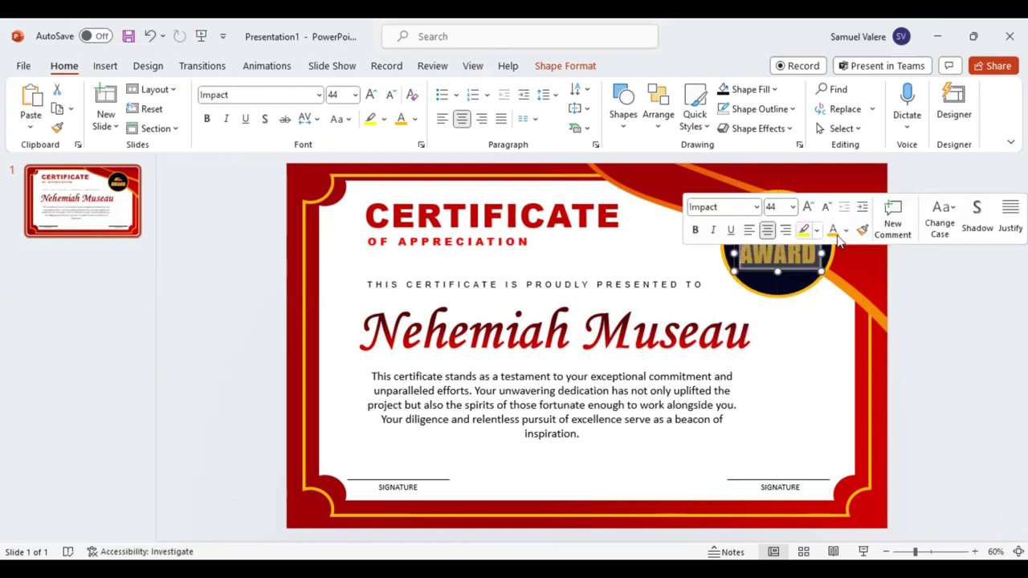
left_click(847, 232)
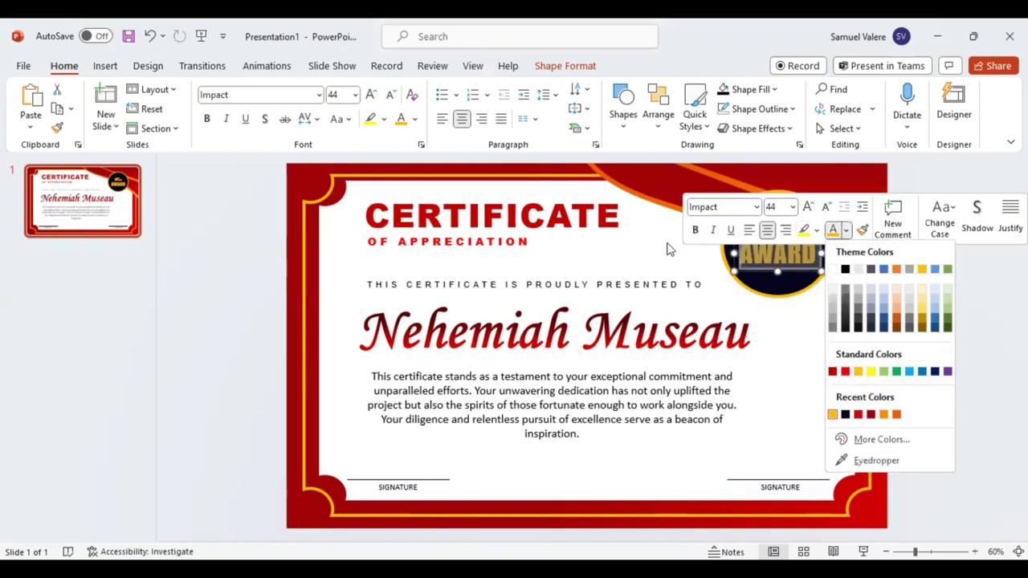
left_click(793, 227)
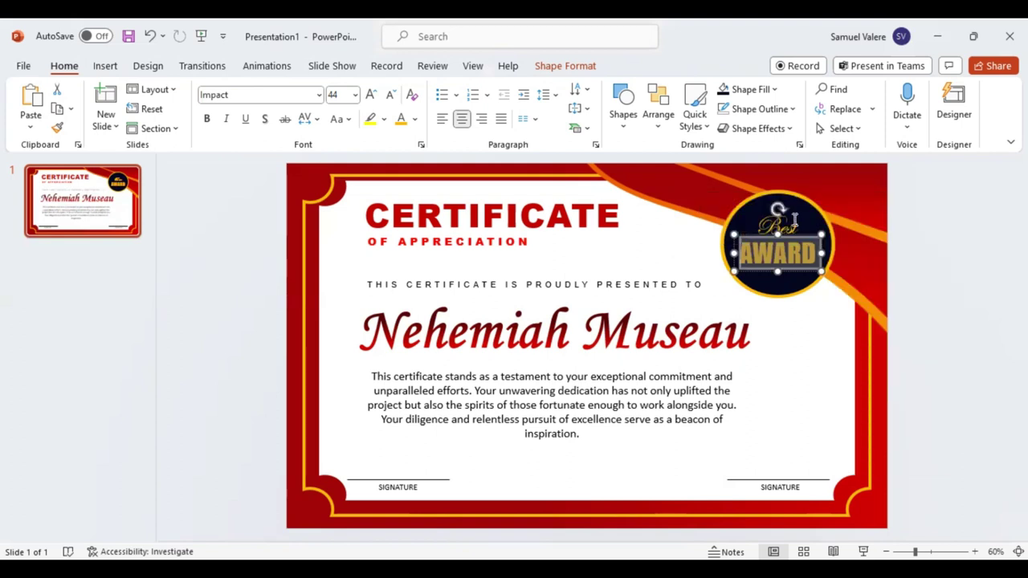
left_click(792, 227)
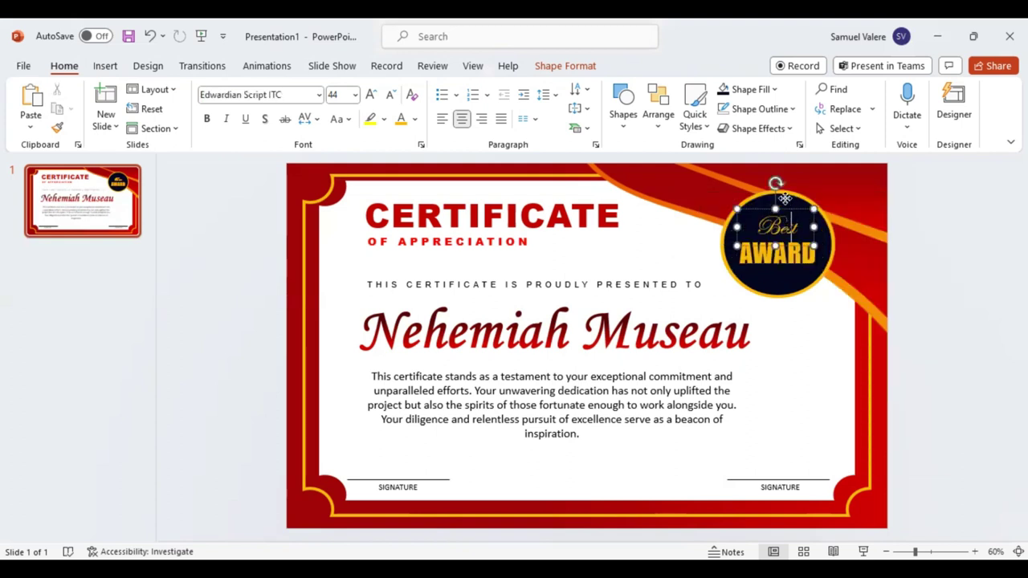
left_click(813, 229)
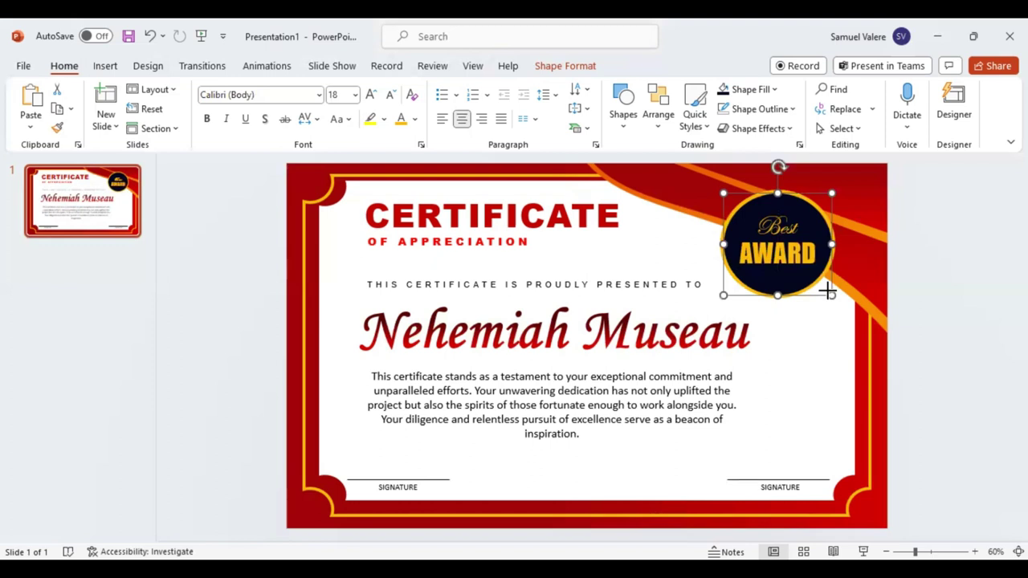
Step: Shrink the Best AWARD seal slightly and nudge it into place at the top-right corner
left_click_drag(829, 291, 827, 291)
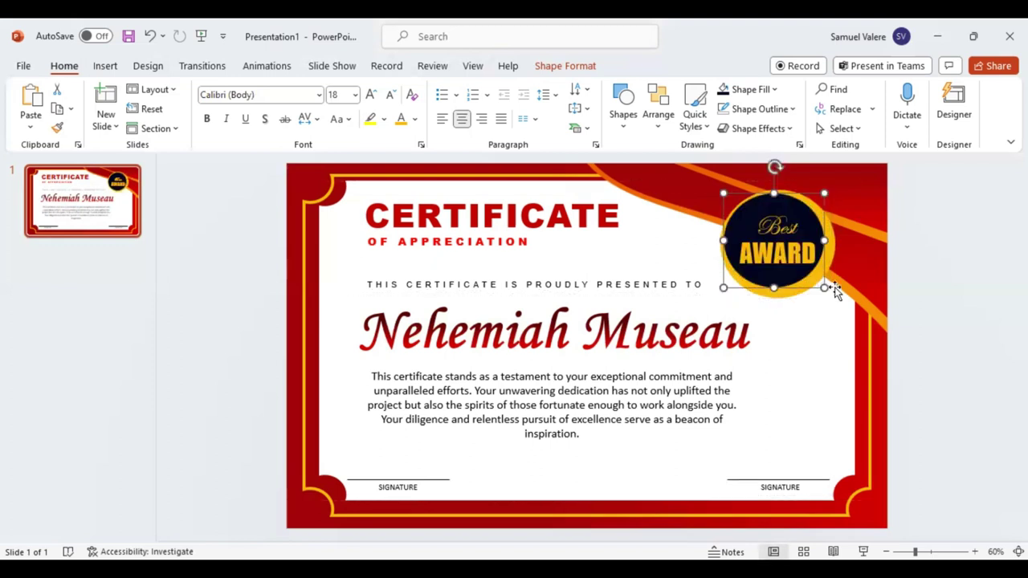
key("ctrl+z")
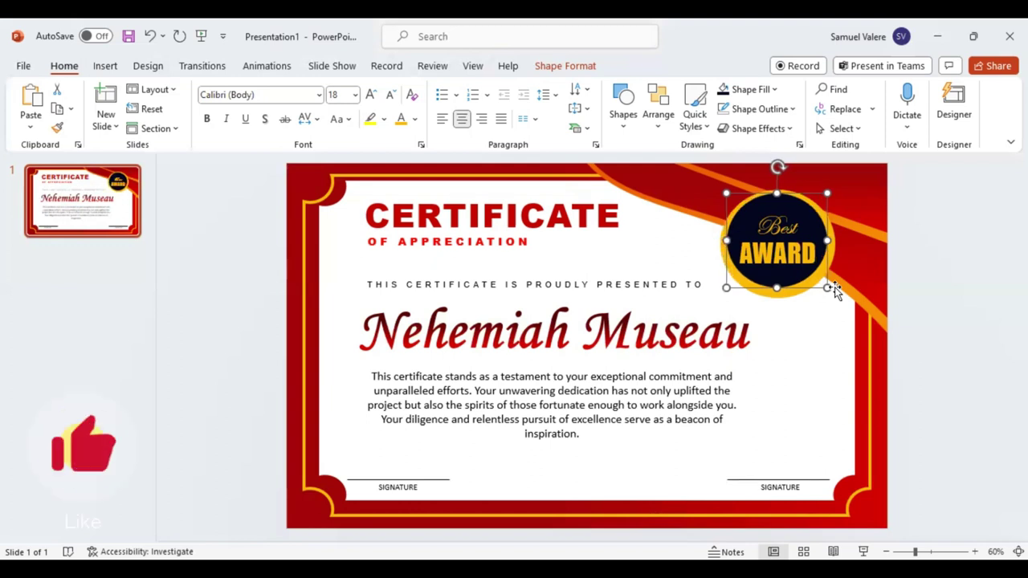
key("ctrl+y")
key("Down")
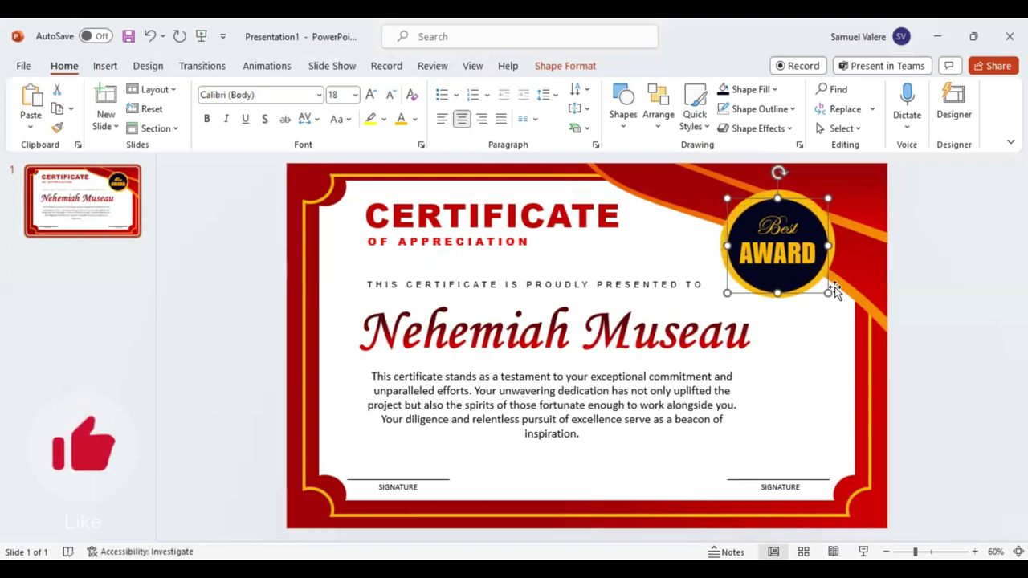
key("Down")
left_click_drag(835, 291, 840, 298)
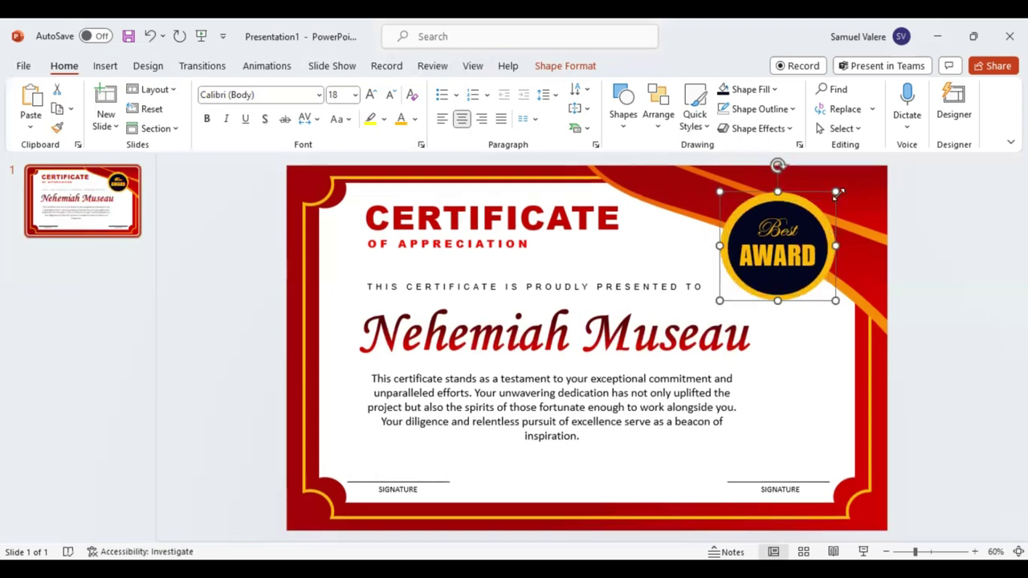
left_click_drag(831, 195, 826, 200)
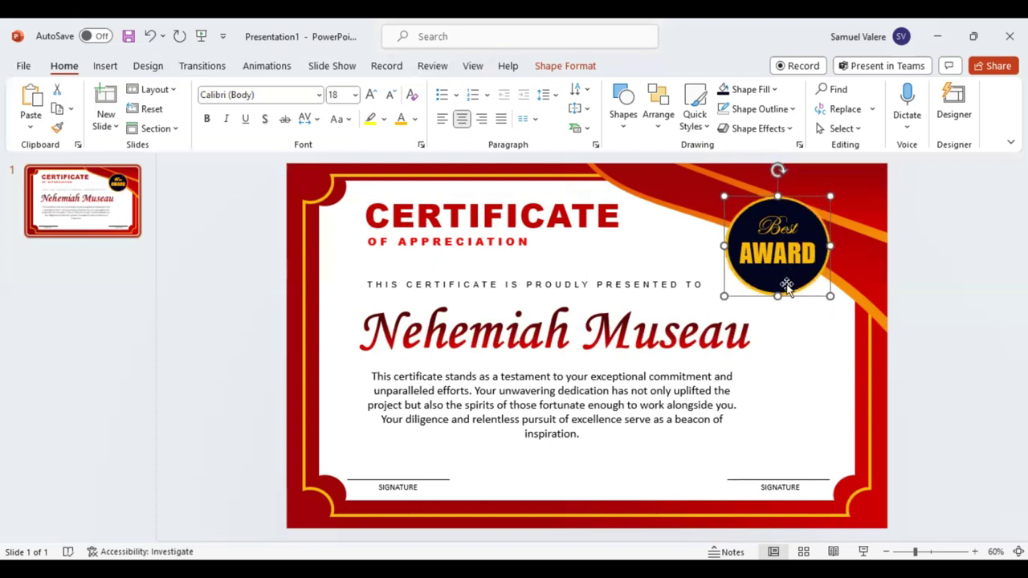
left_click_drag(830, 196, 823, 208)
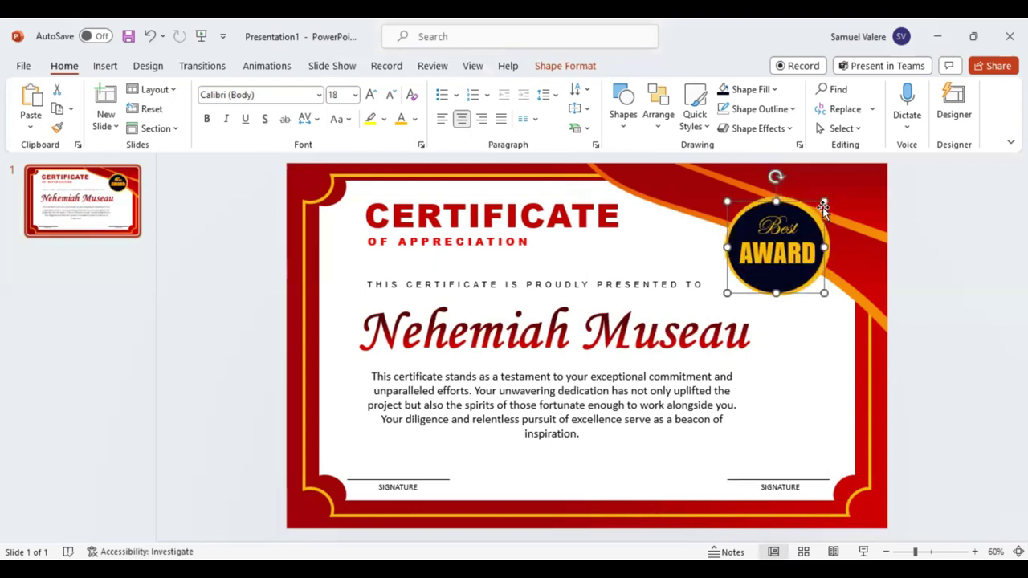
key("ctrl+z")
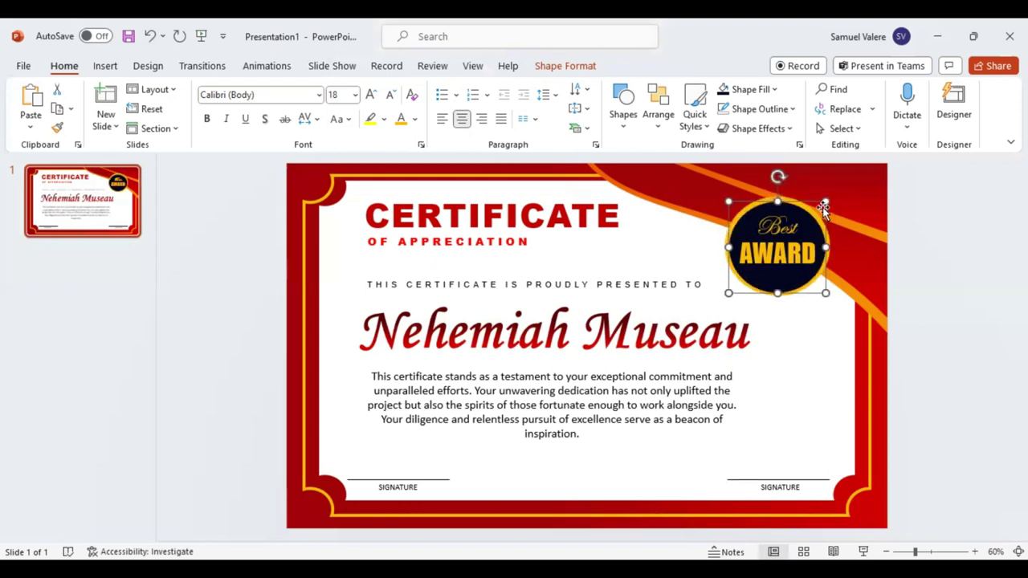
key("ctrl+z")
key("ctrl+z")
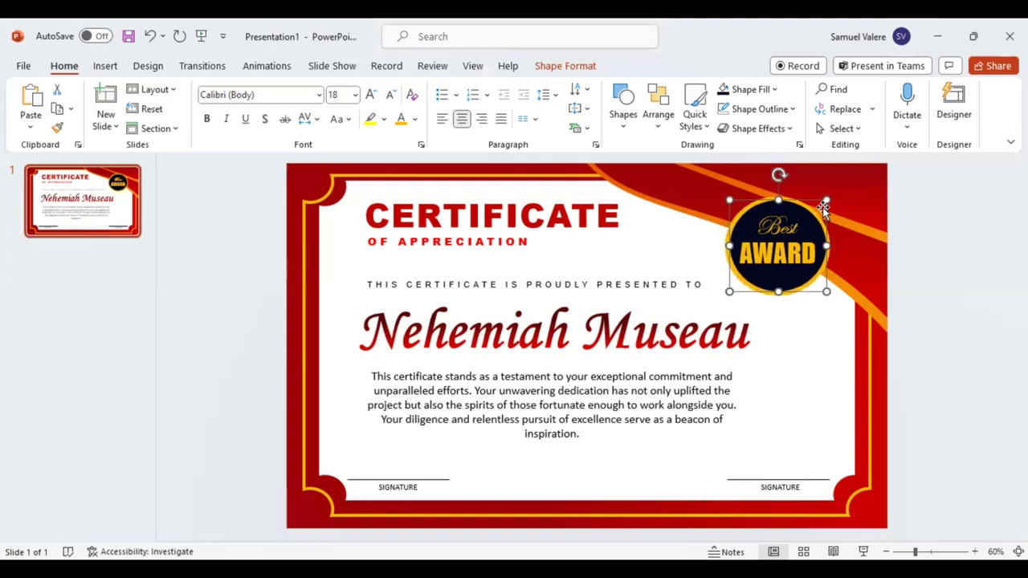